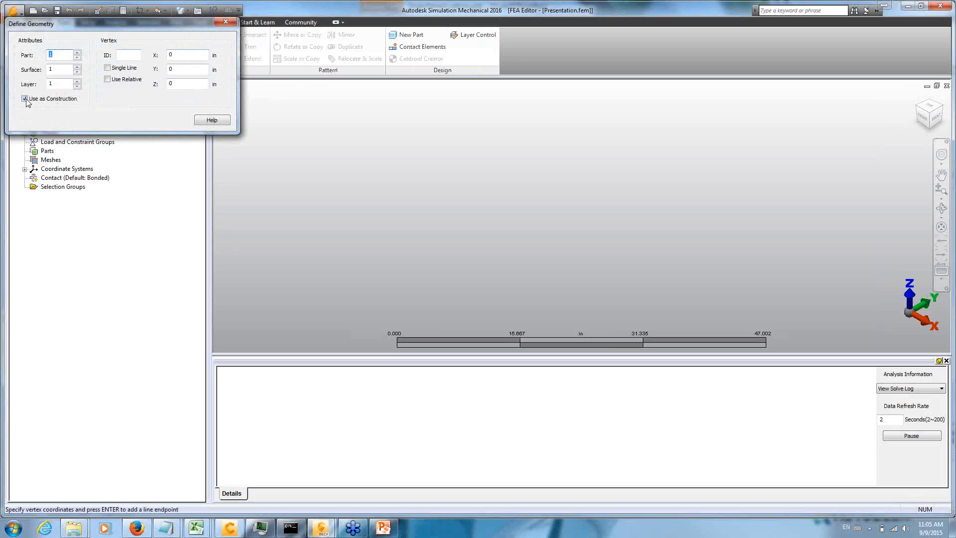
- Draw a single non-construction line about 6 in long from the origin along the X axis
left_click(24, 98)
left_click(107, 68)
key("Return")
key("Return")
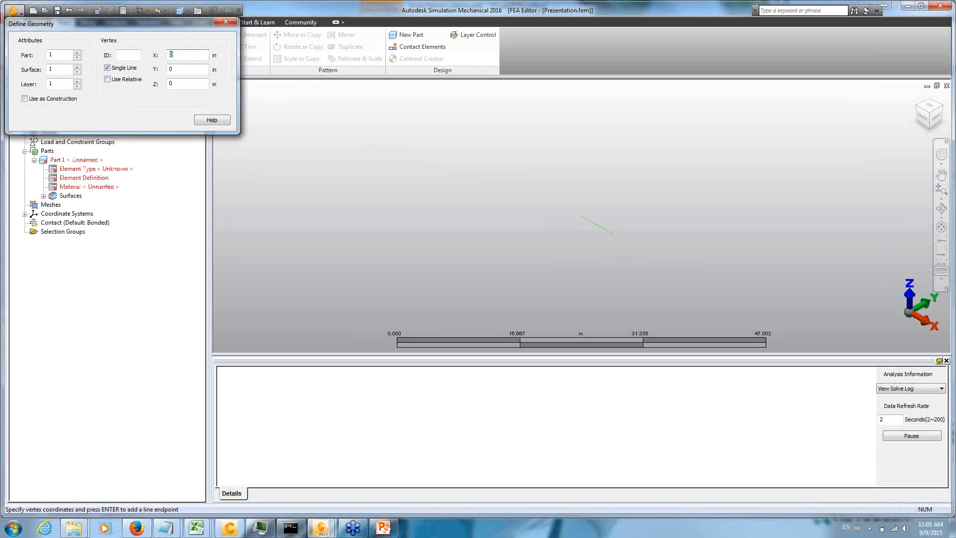
left_click(226, 21)
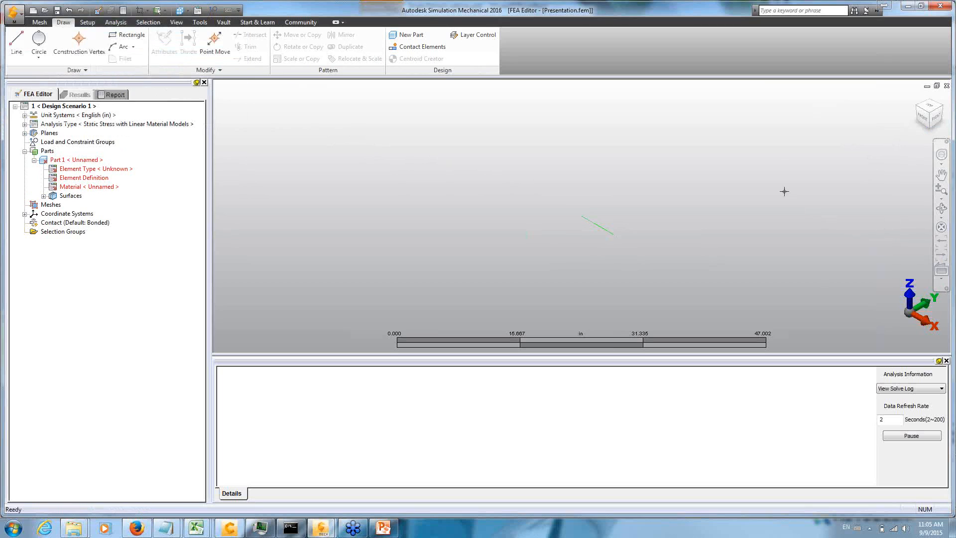
- Face the XY plane and set the selection type to Lines
middle_click_drag(811, 269, 700, 125, "shift")
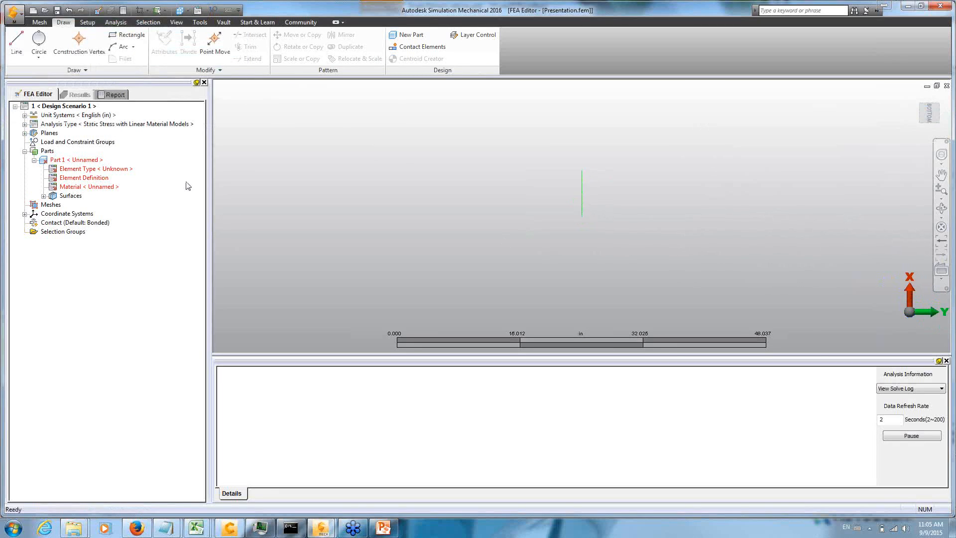
left_click(582, 189)
left_click(349, 263)
right_click(384, 193)
mouse_move(404, 232)
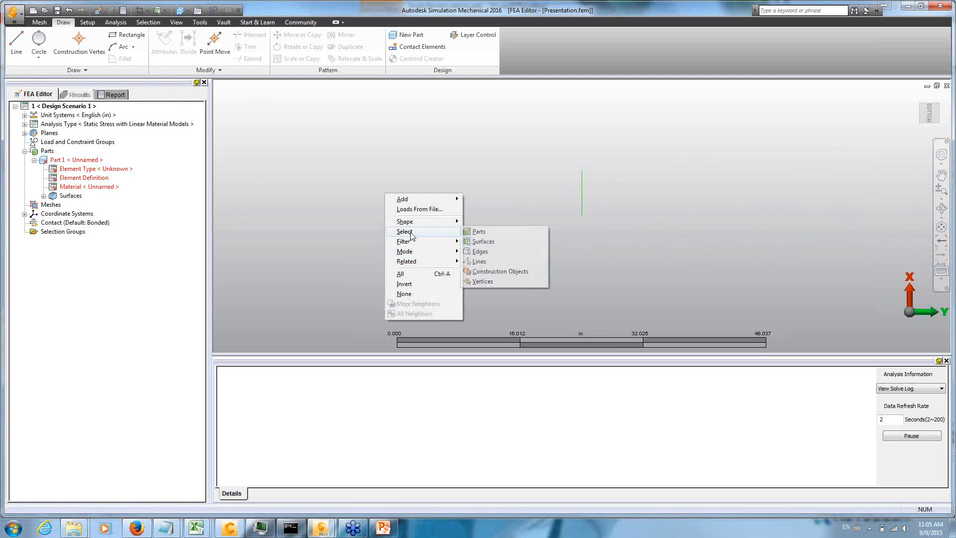
left_click(491, 261)
- Copy the line twice along the Y direction over a total distance of 8 in
left_click(587, 208)
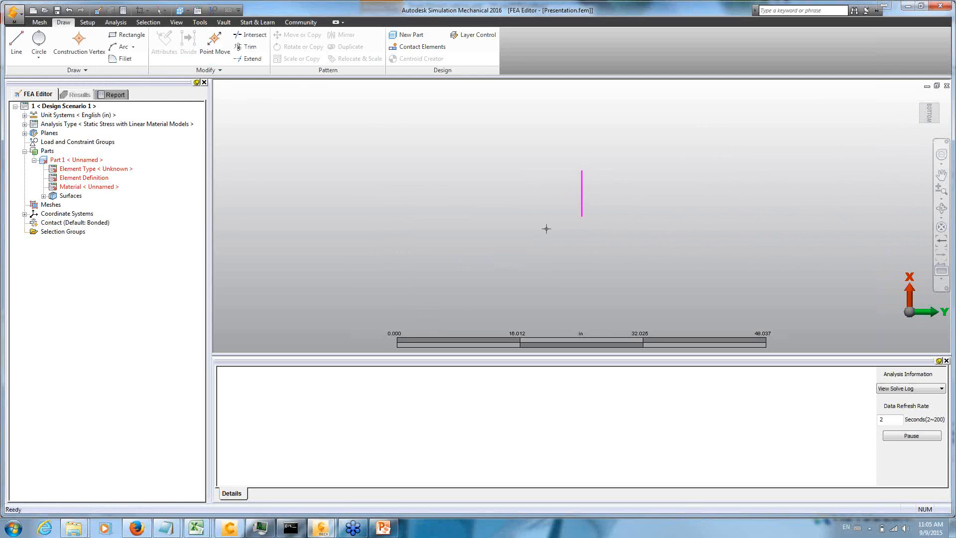
right_click(361, 195)
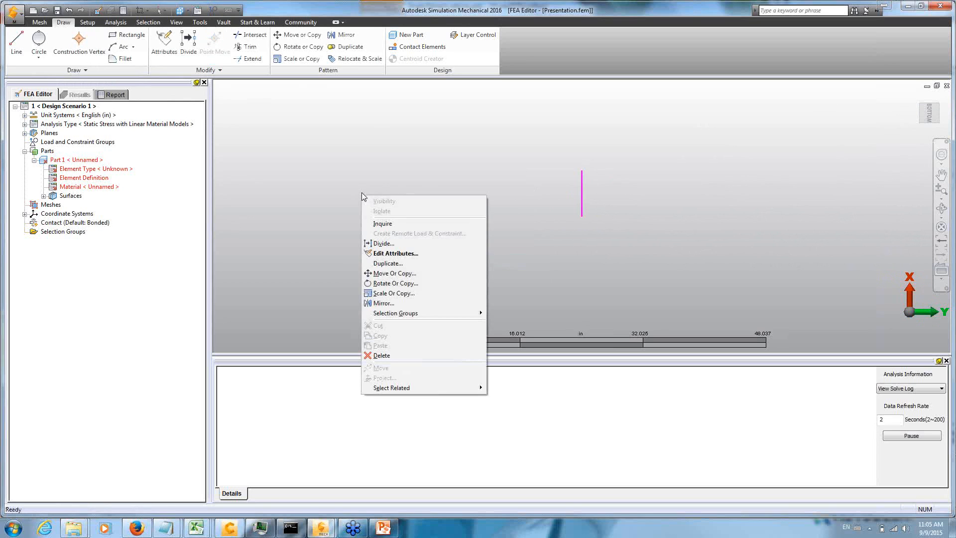
left_click(393, 274)
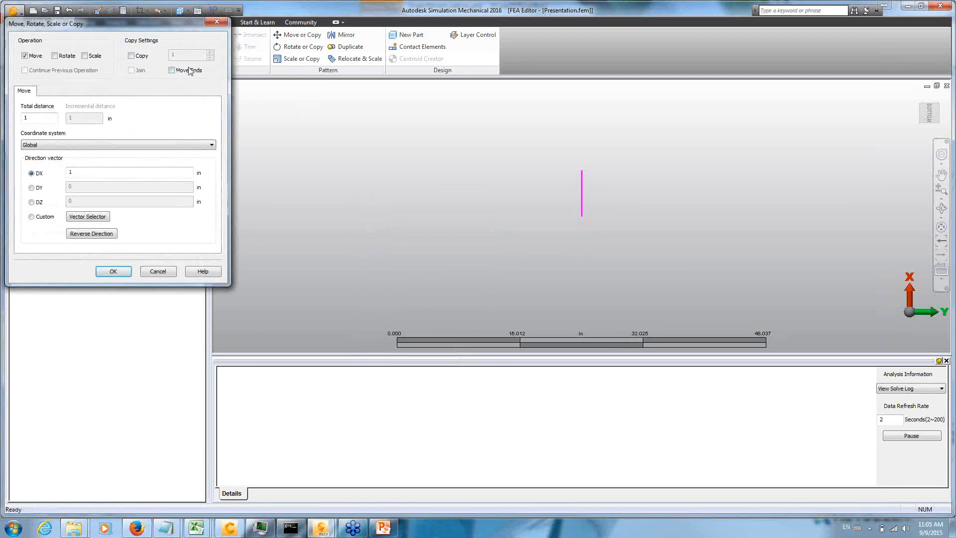
left_click(131, 55)
double_click(24, 118)
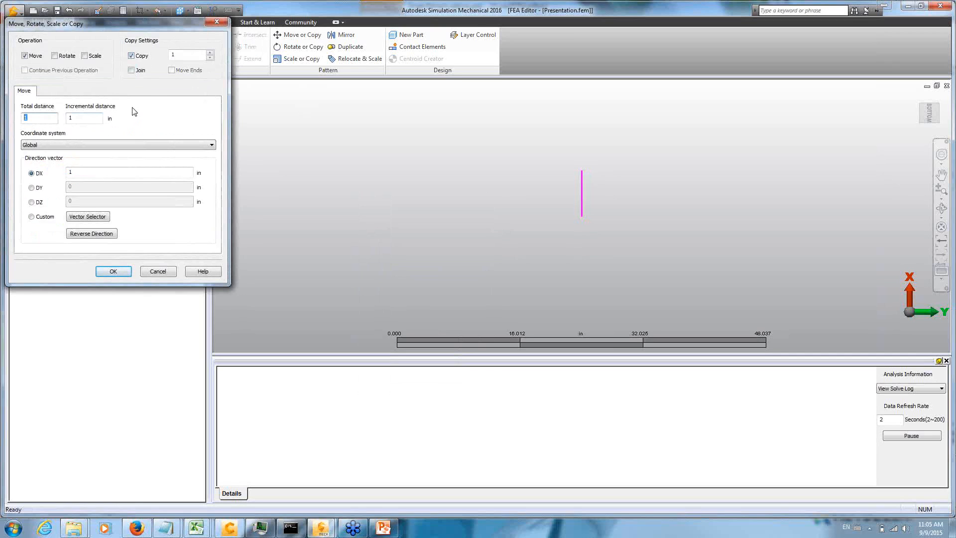
type("8")
left_click(210, 52)
left_click(31, 187)
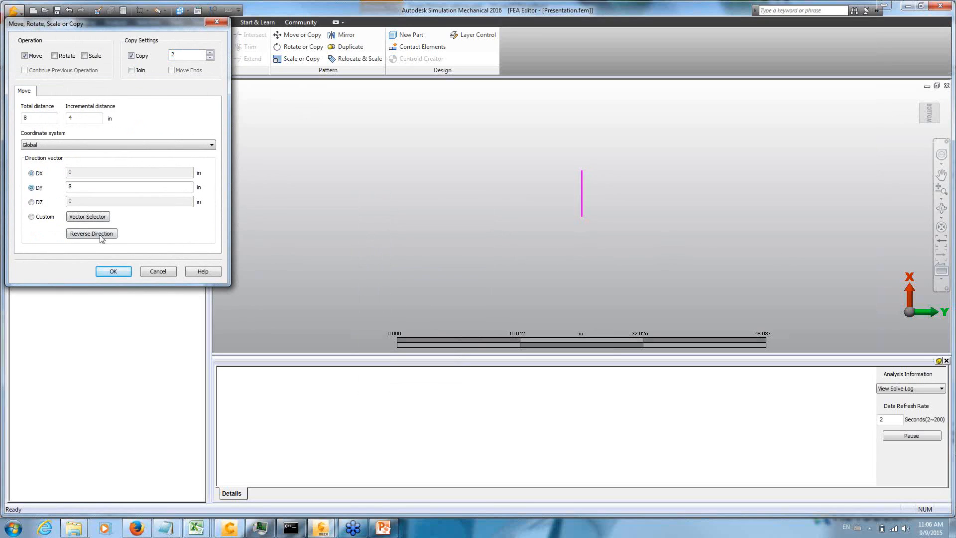
left_click(114, 271)
left_click(589, 232)
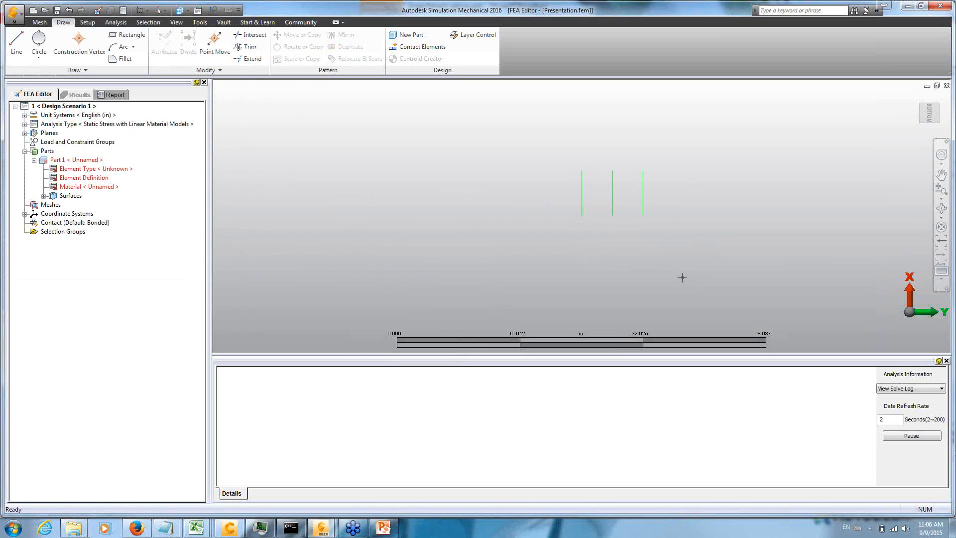
- Assign the middle line to part 2 through its line attributes
left_click(614, 196)
right_click(459, 182)
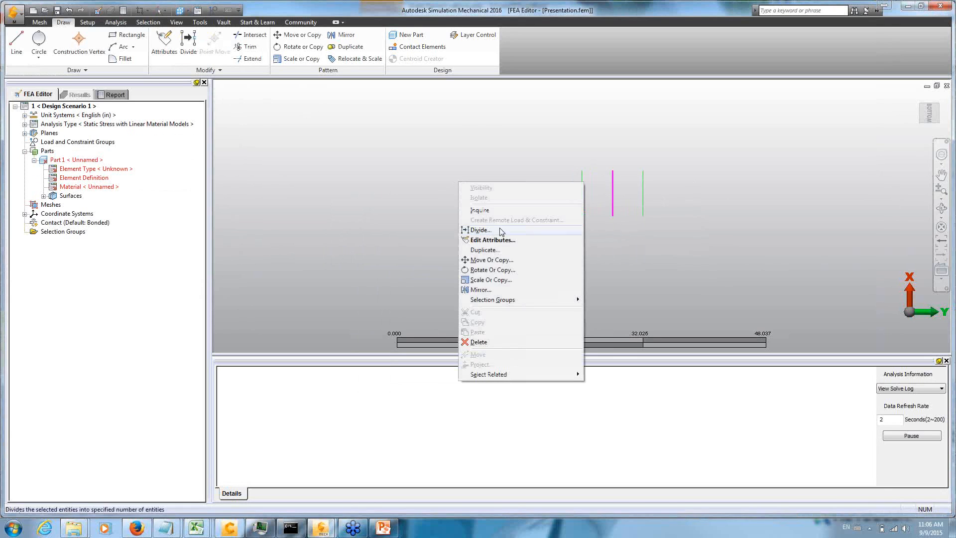
left_click(506, 240)
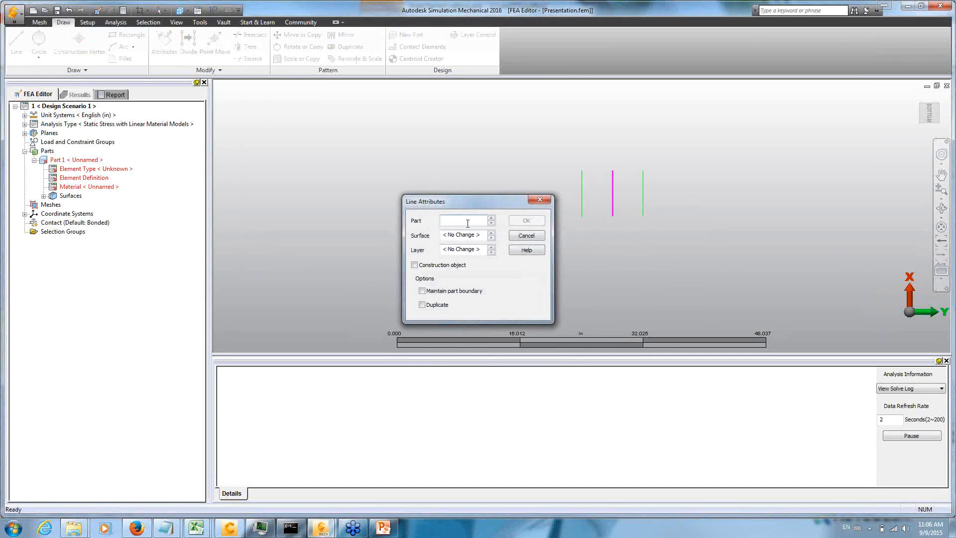
type("2")
left_click(529, 222)
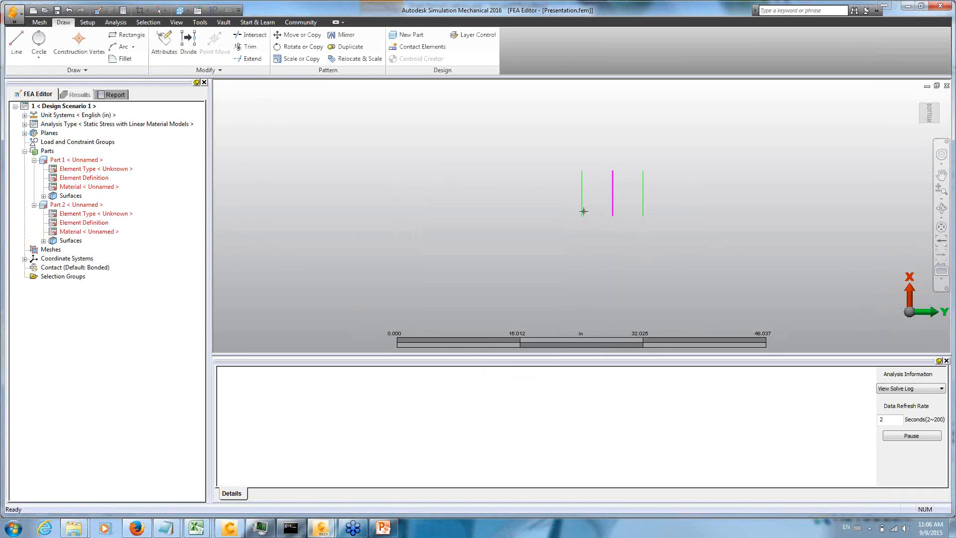
- Assign the line farthest along Y to part 3 through its line attributes
right_click(471, 205)
left_click(504, 262)
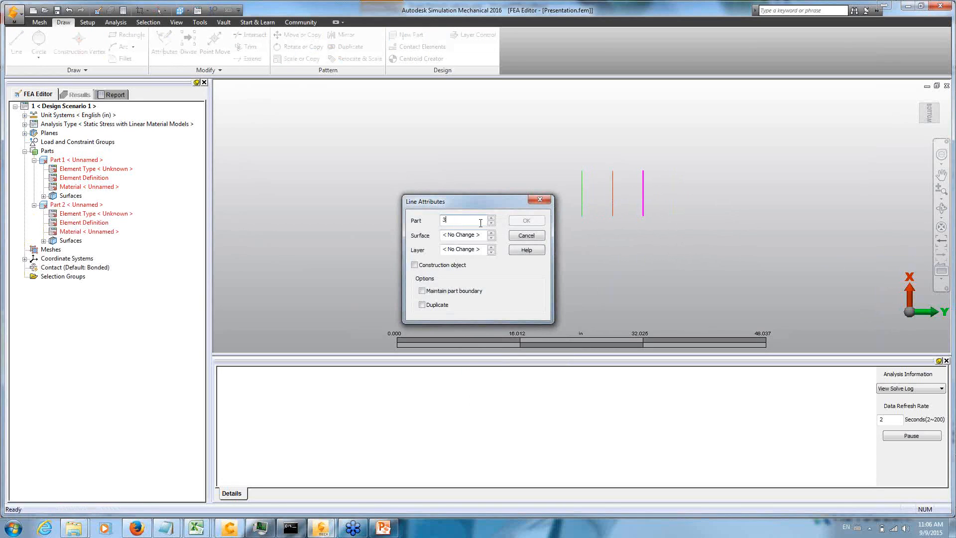
left_click(527, 220)
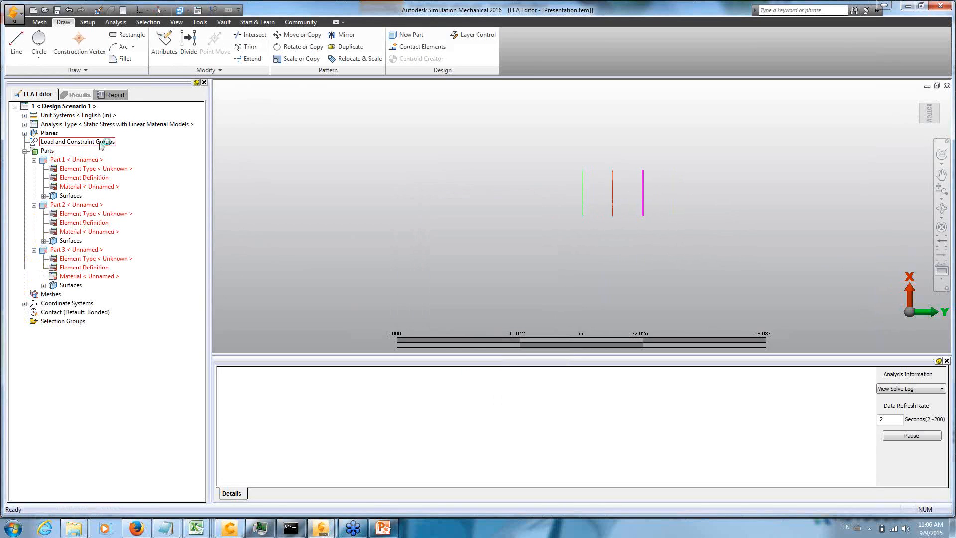
- Change the analysis type to MES with Nonlinear Material Models within the current design scenario
right_click(118, 126)
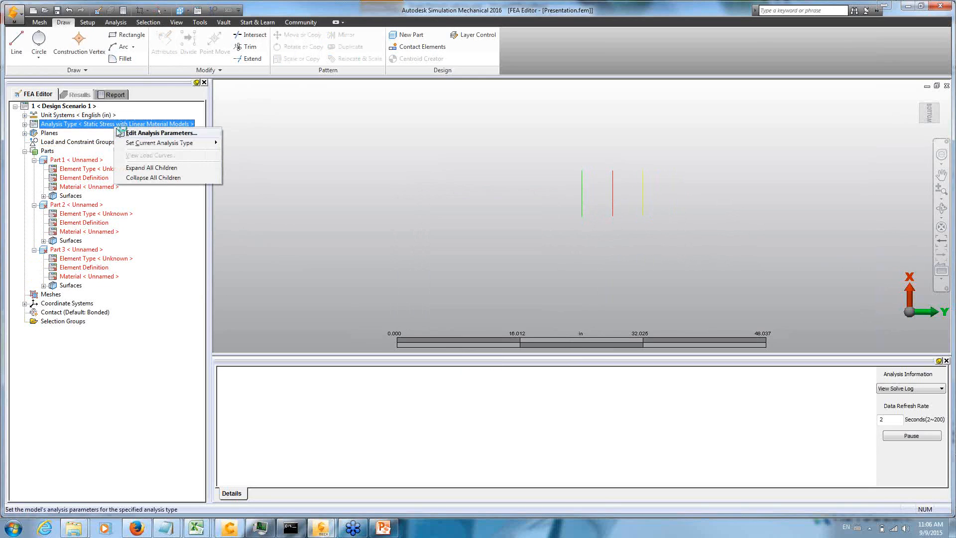
mouse_move(166, 145)
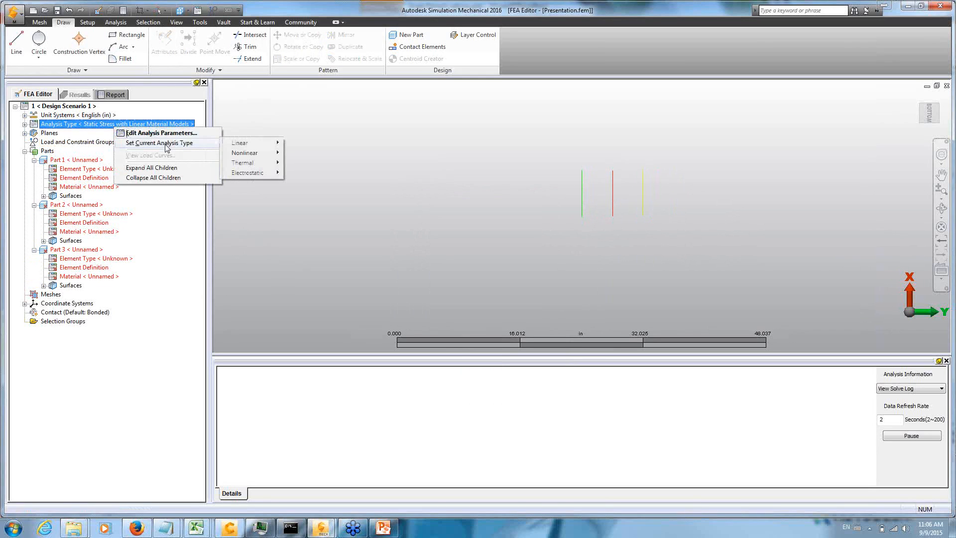
mouse_move(247, 156)
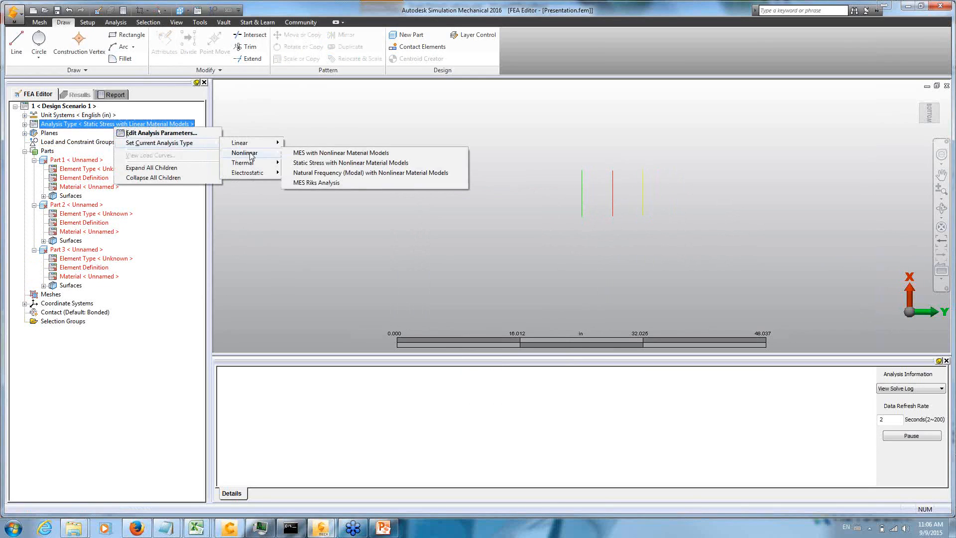
left_click(342, 154)
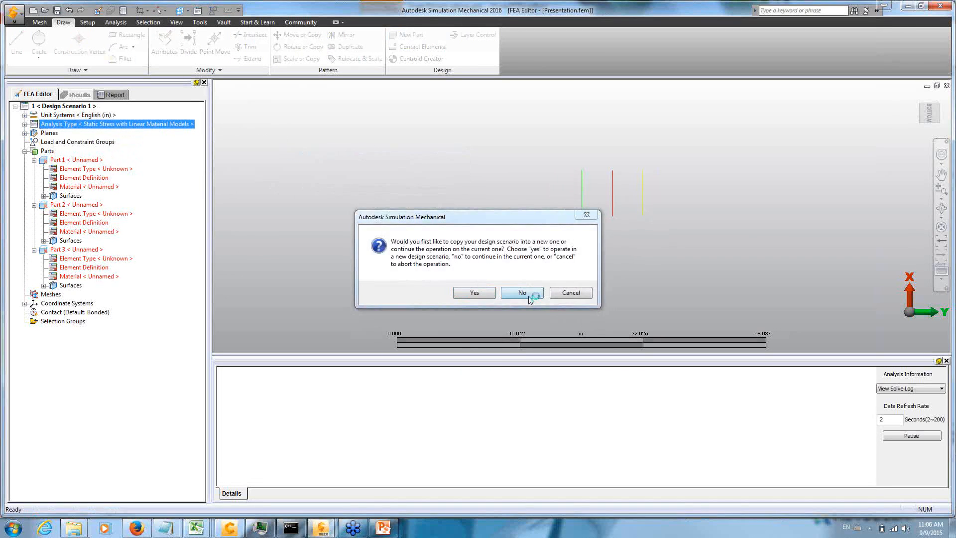
left_click(522, 293)
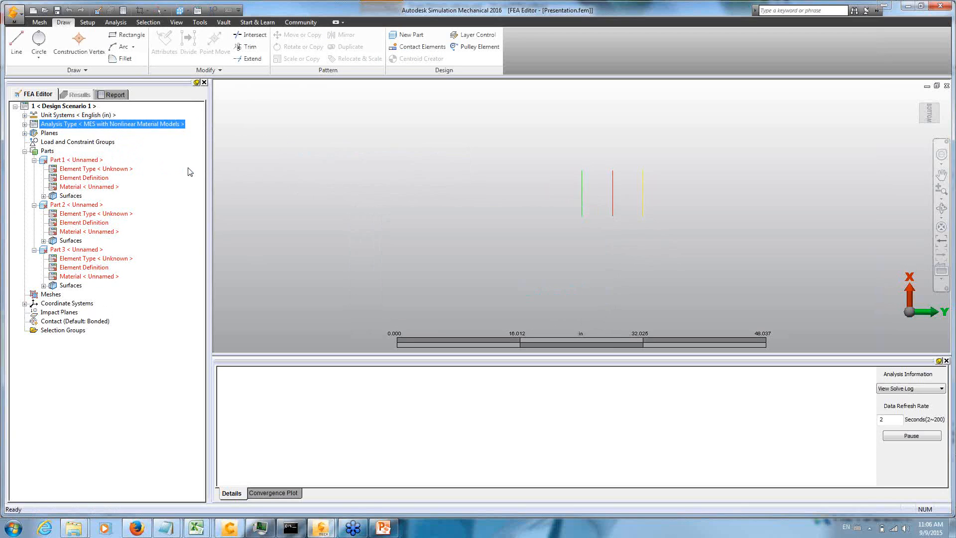
- Set the element type of parts 1, 2 and 3 to Beam
left_click(104, 170)
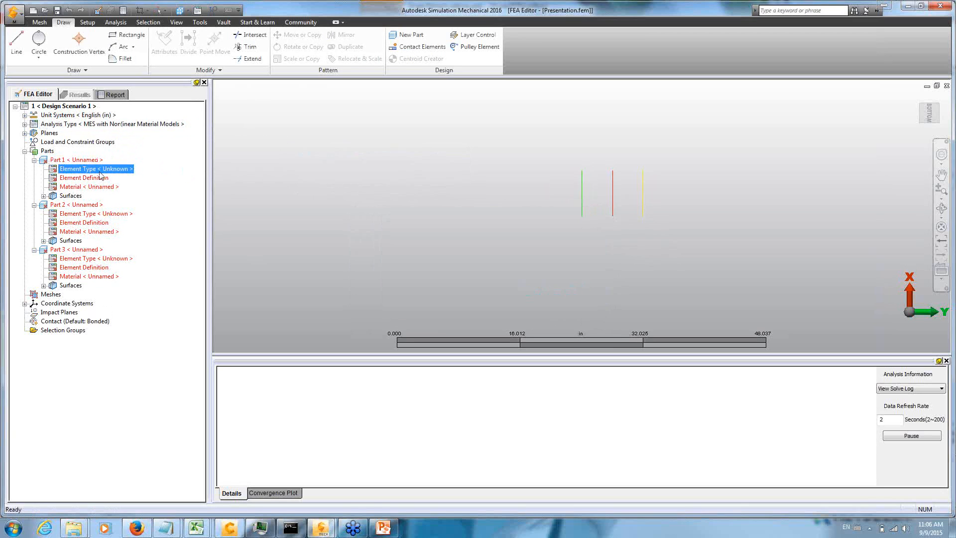
left_click(122, 213, "ctrl")
left_click(125, 258, "ctrl")
right_click(120, 259)
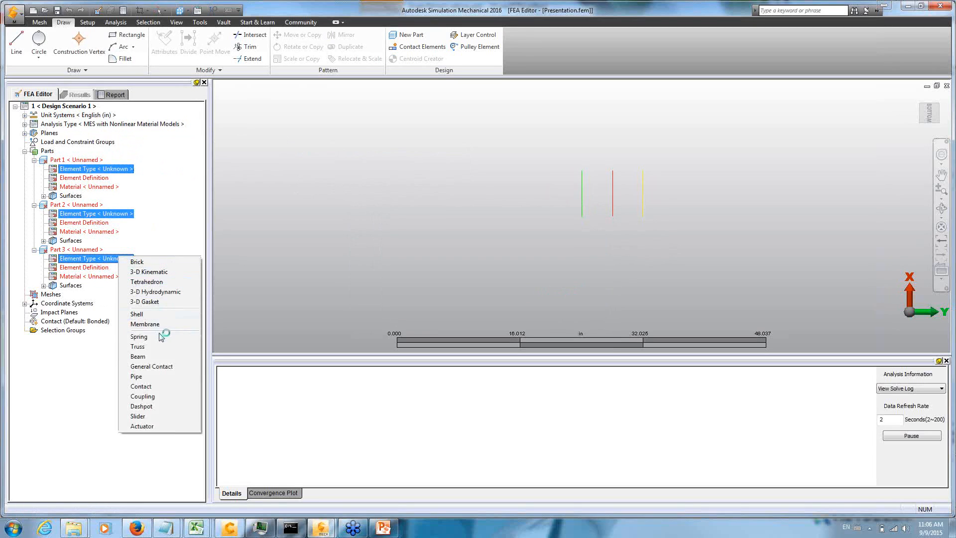
left_click(141, 357)
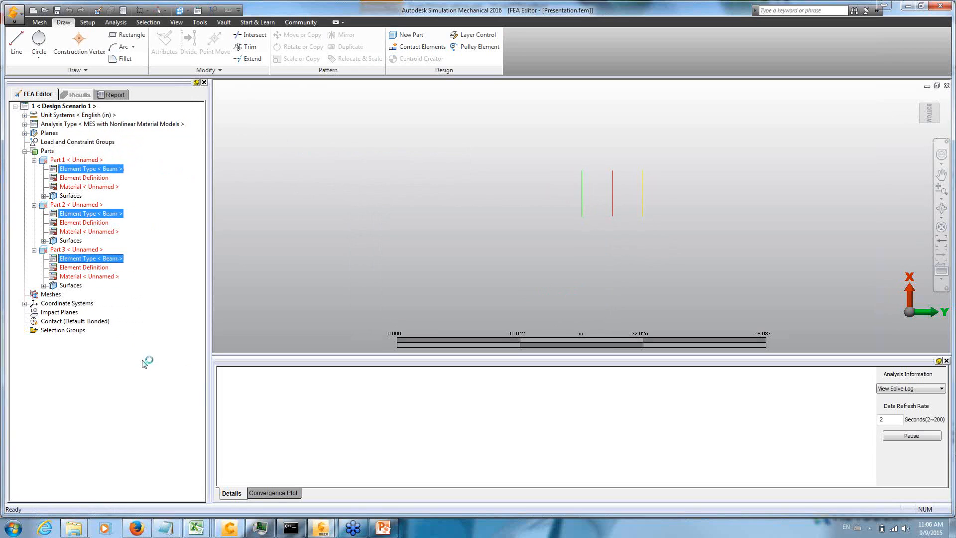
- Try to edit the element definitions of all three beam parts at once
left_click(92, 178)
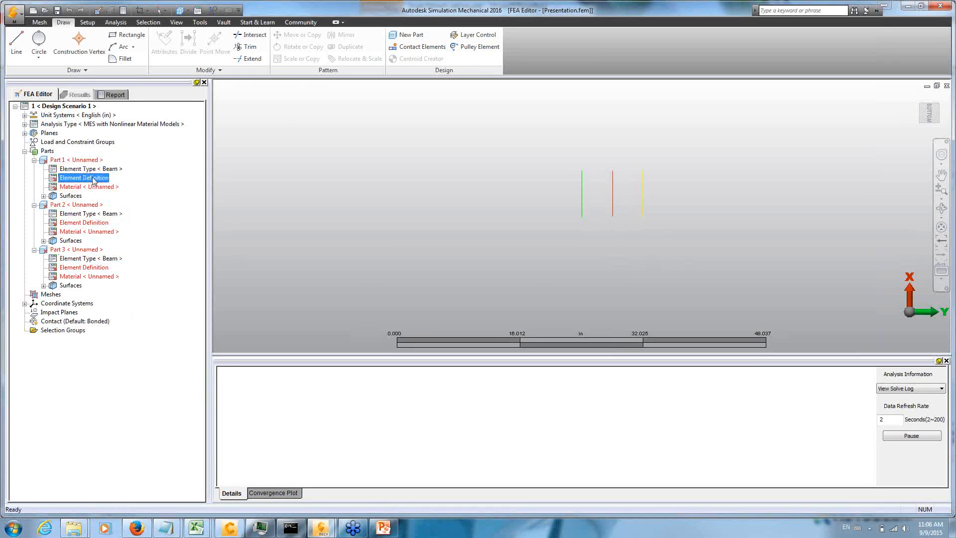
left_click(104, 225, "ctrl")
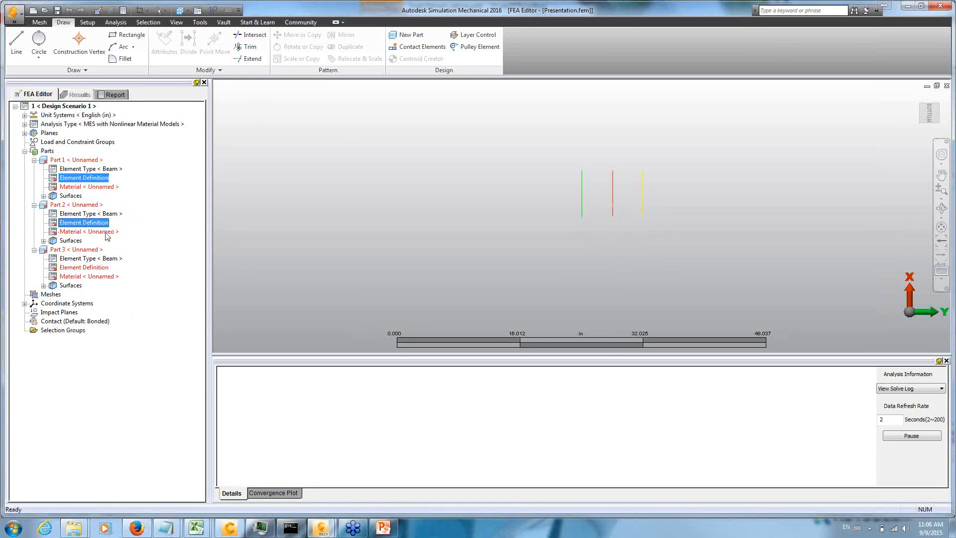
left_click(99, 267, "ctrl")
right_click(101, 268)
left_click(141, 272)
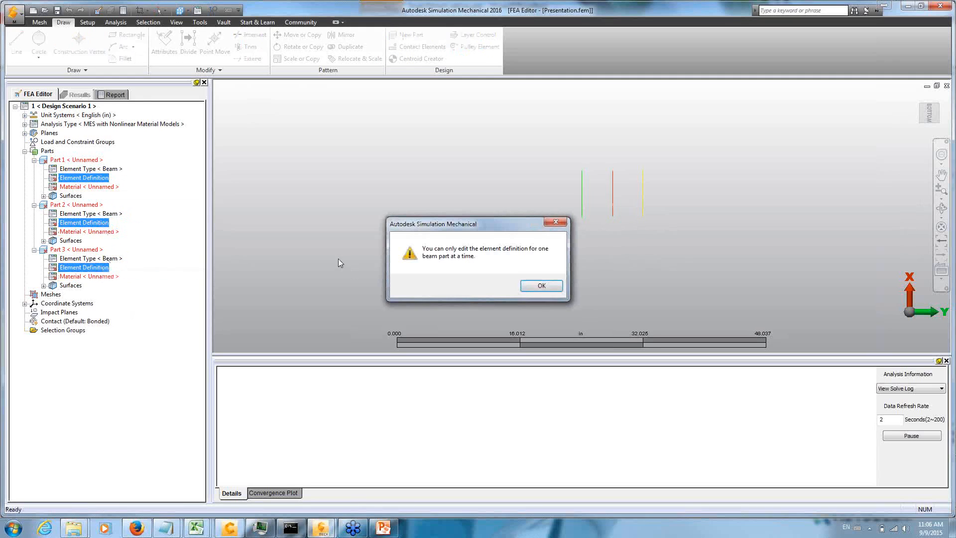
left_click(539, 285)
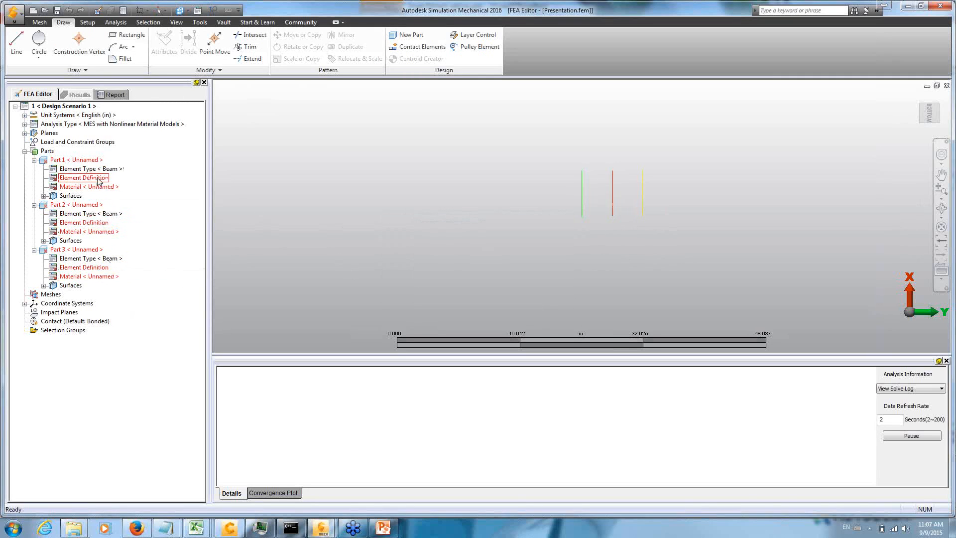
- Define part 1's beam cross-section as Round with a radius of 0.25 in
double_click(97, 178)
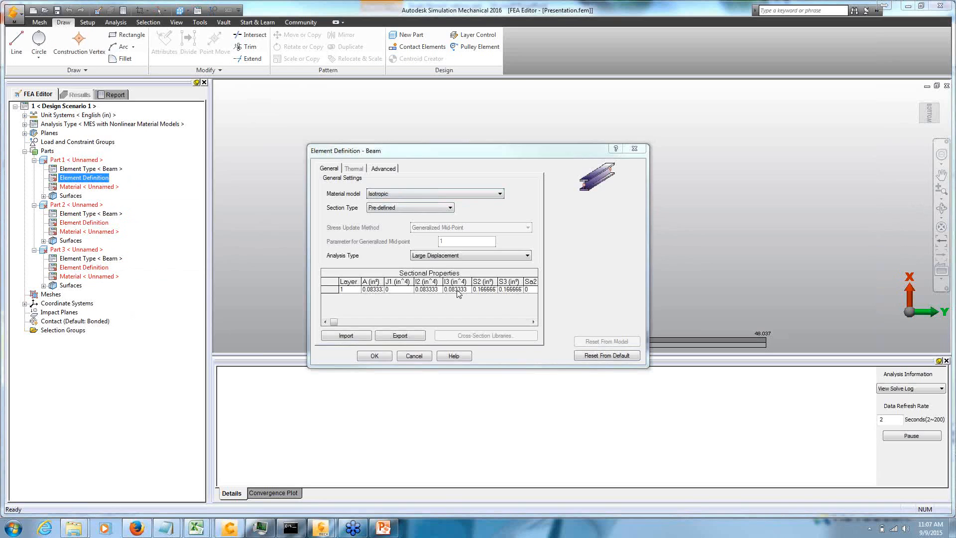
left_click(502, 337)
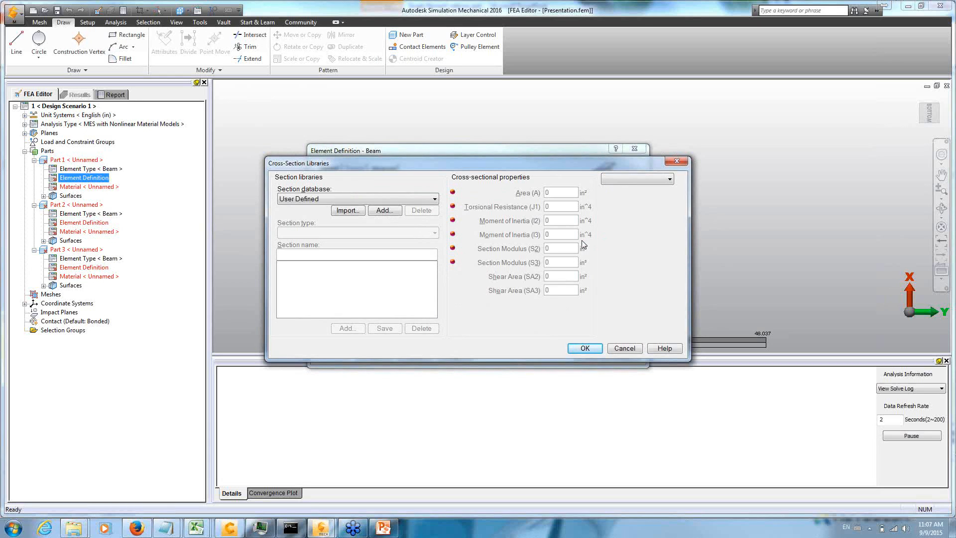
left_click(639, 179)
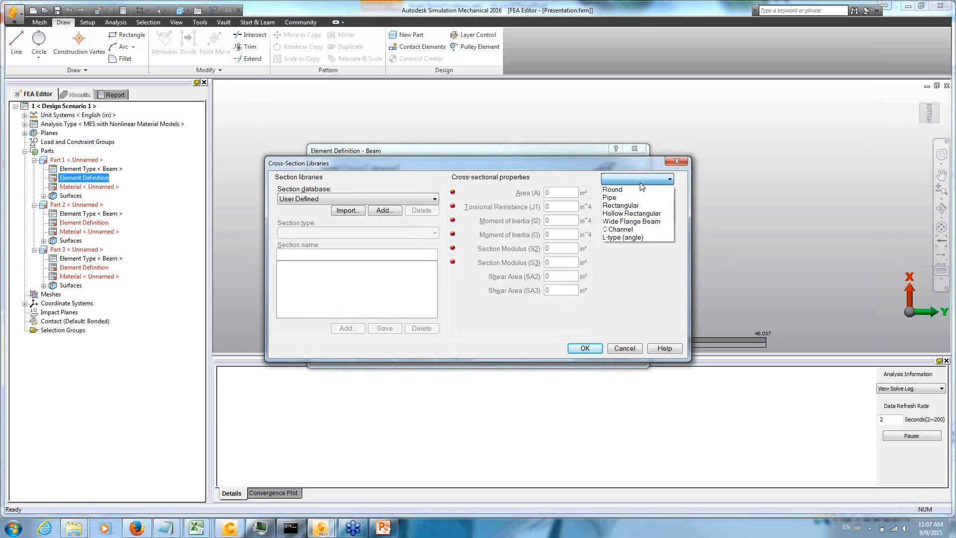
left_click(643, 189)
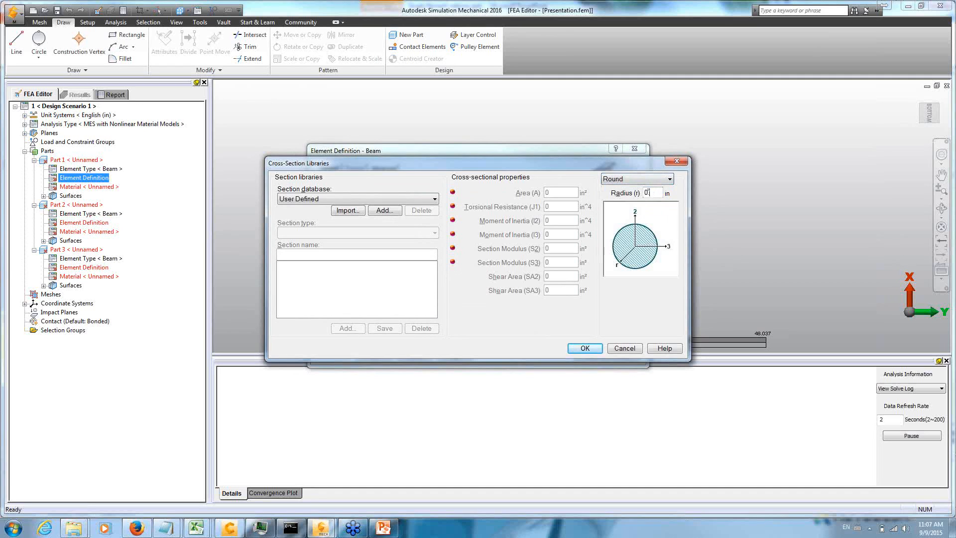
type(".25")
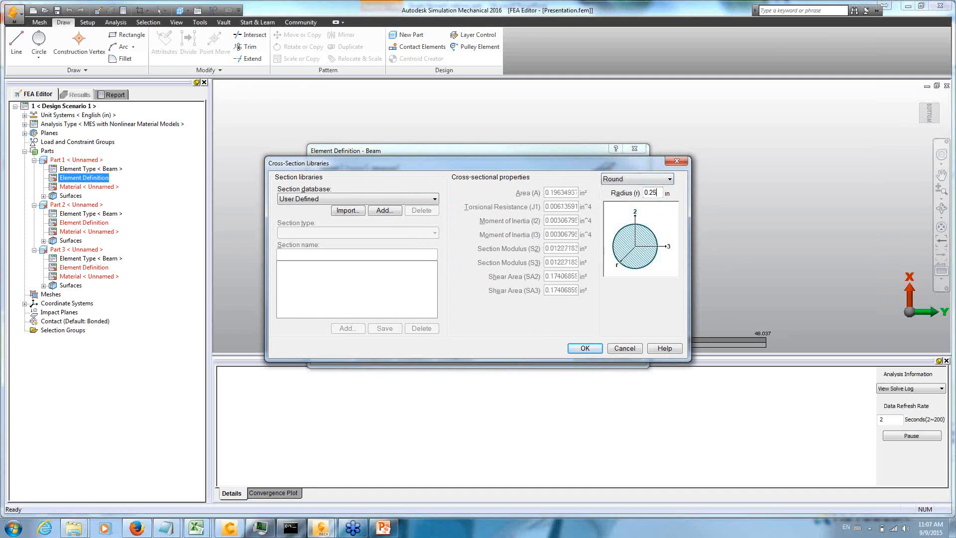
left_click(594, 351)
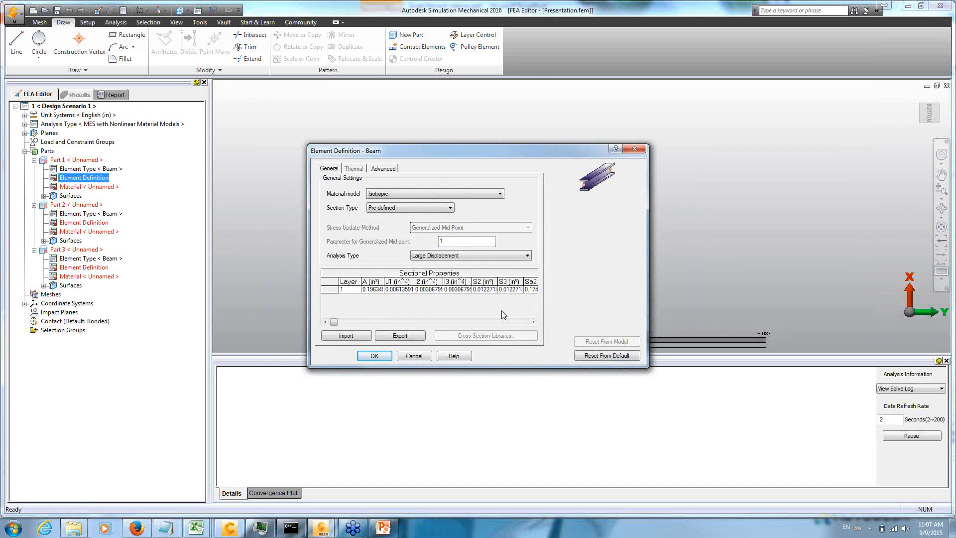
left_click(375, 356)
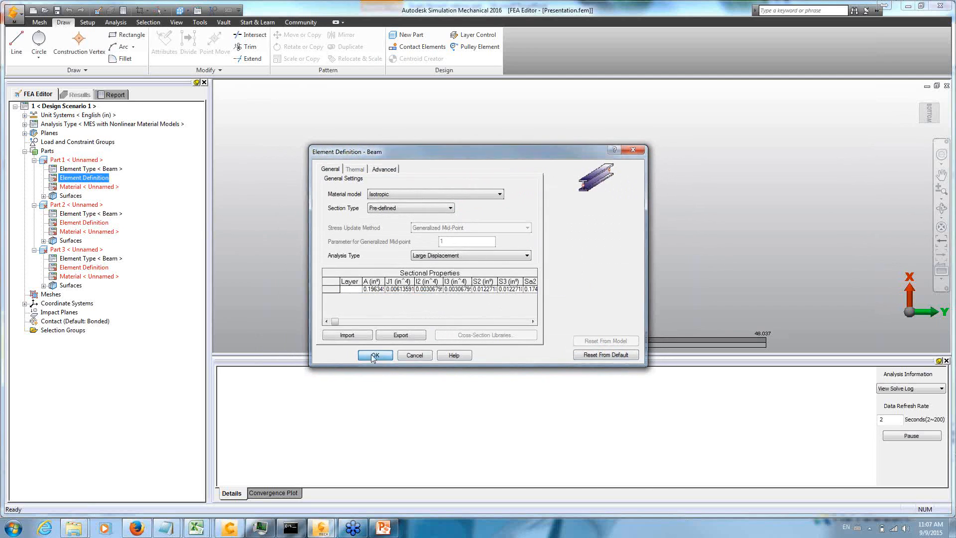
- Set part 2's beam material model to von Mises with Isotropic Hardening in its element definition
left_click(84, 223)
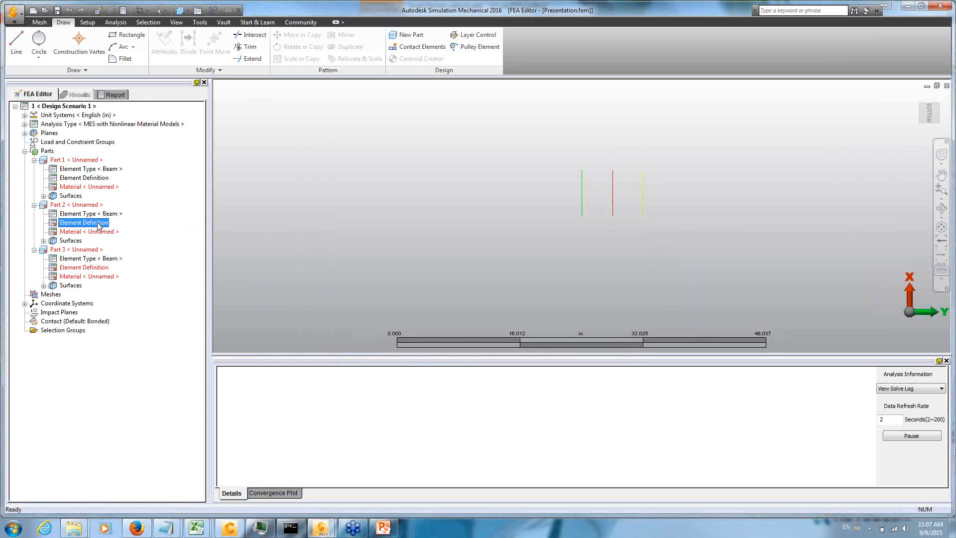
right_click(99, 226)
left_click(136, 229)
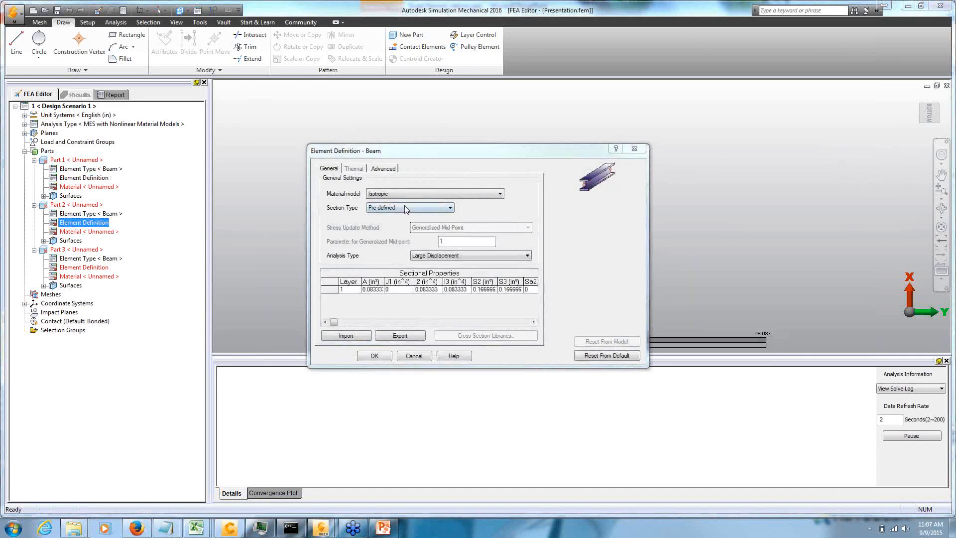
left_click(422, 194)
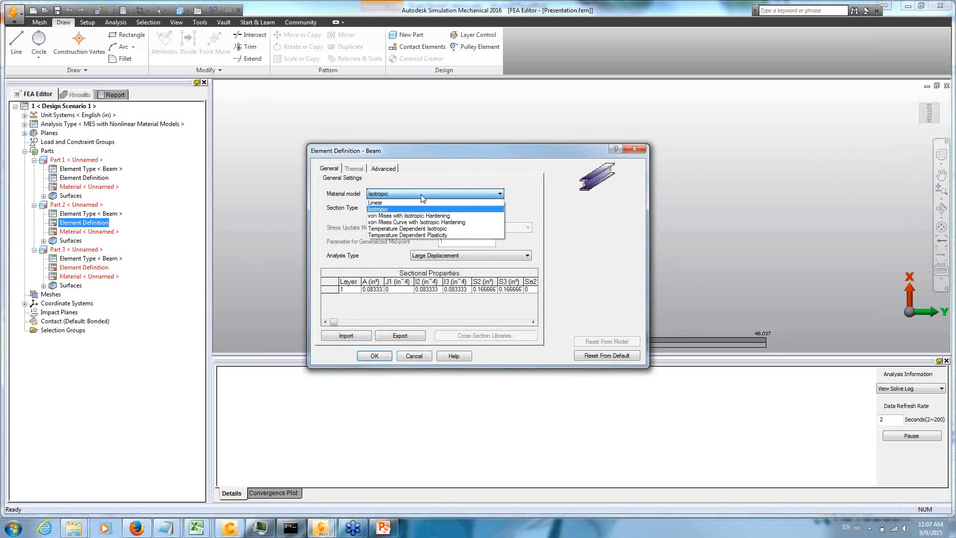
left_click(455, 218)
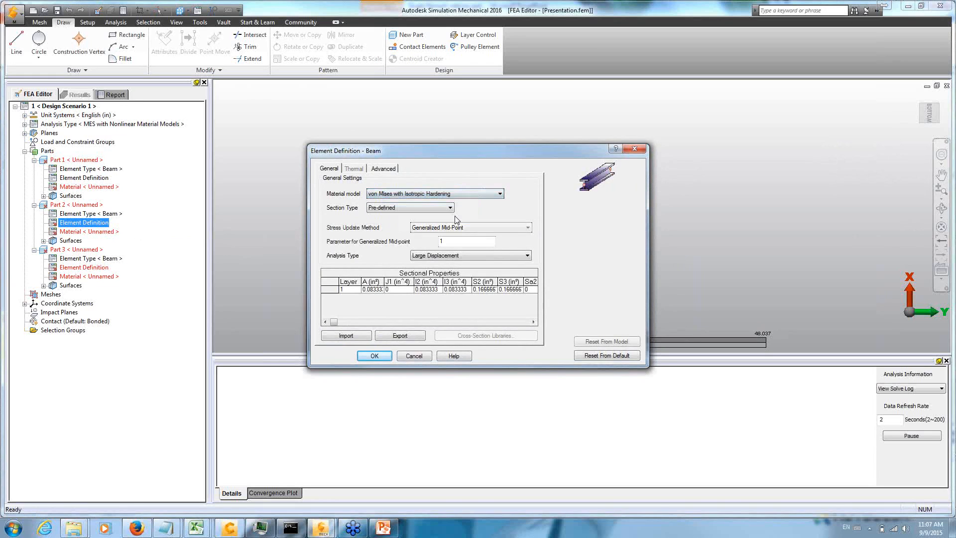
- Define part 2's beam cross-section as Round with a radius of 0.25 in and accept the element definition
left_click(488, 291)
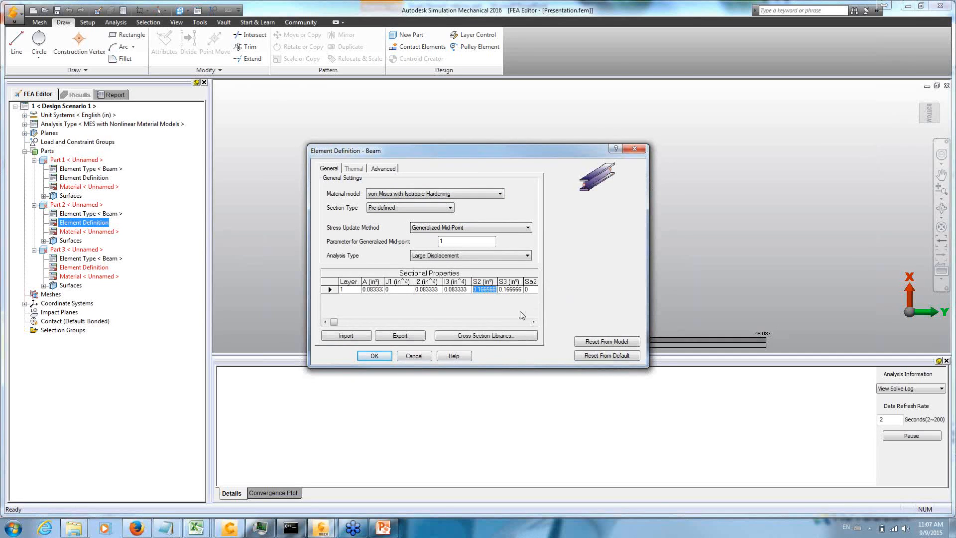
left_click(513, 335)
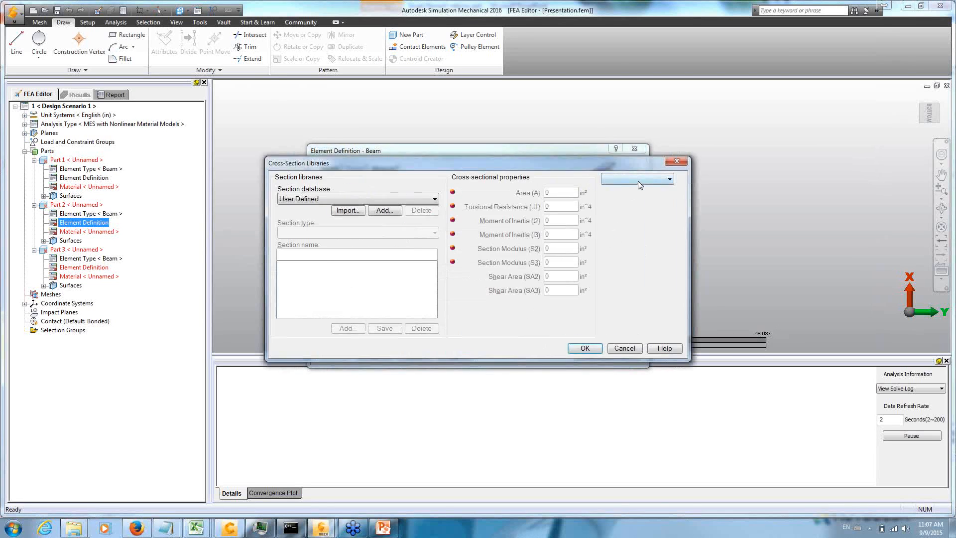
left_click(638, 179)
left_click(638, 187)
left_click(656, 193)
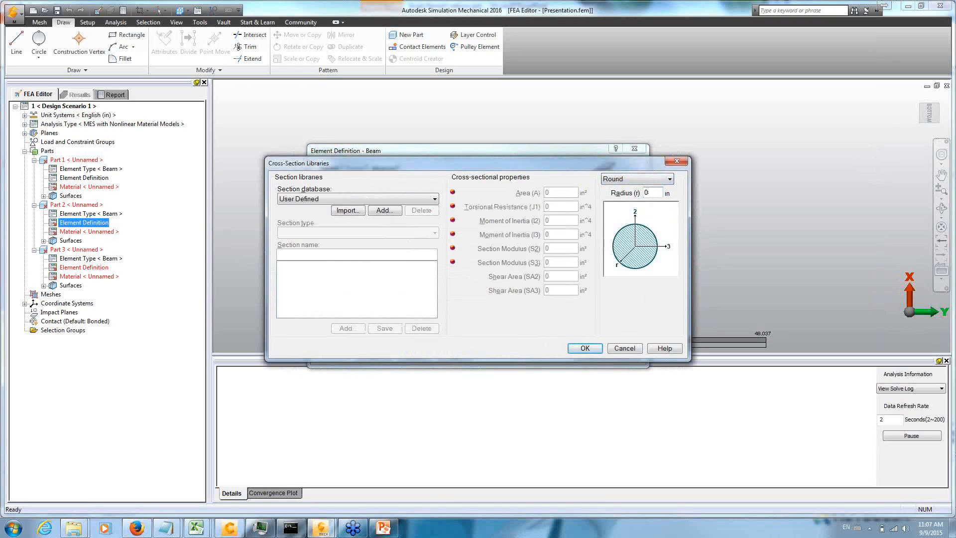
type(".25.")
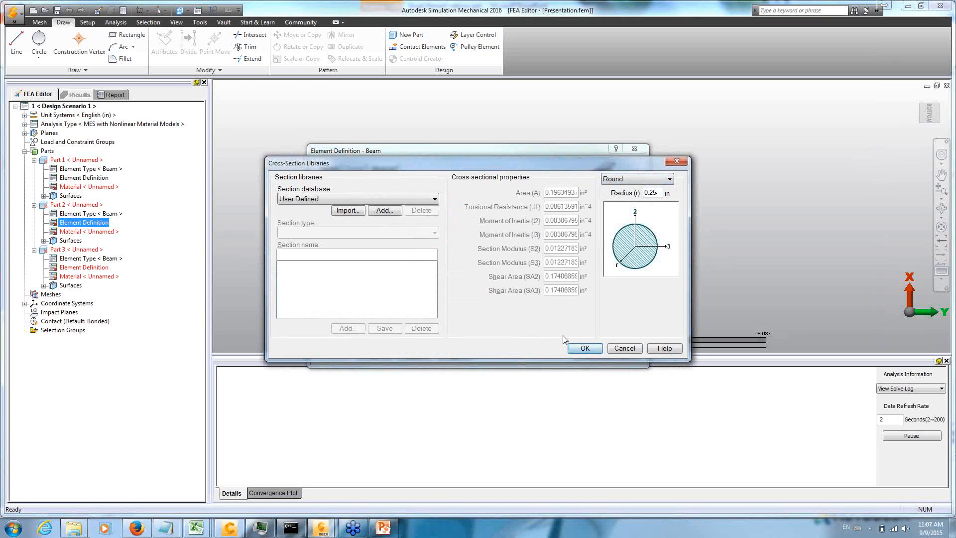
left_click(578, 348)
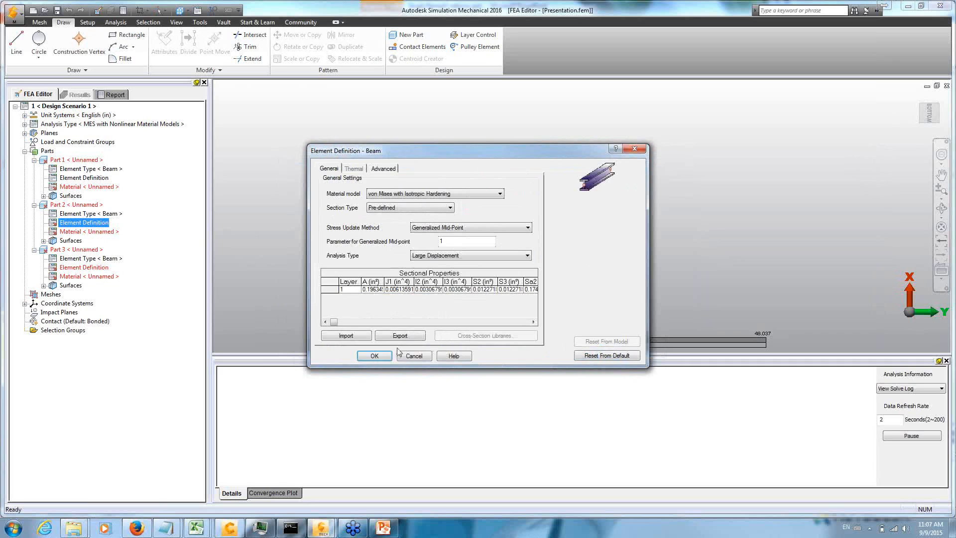
left_click(375, 355)
- Set part 3's beam material model to von Mises Curve with Isotropic Hardening in its element definition
right_click(100, 268)
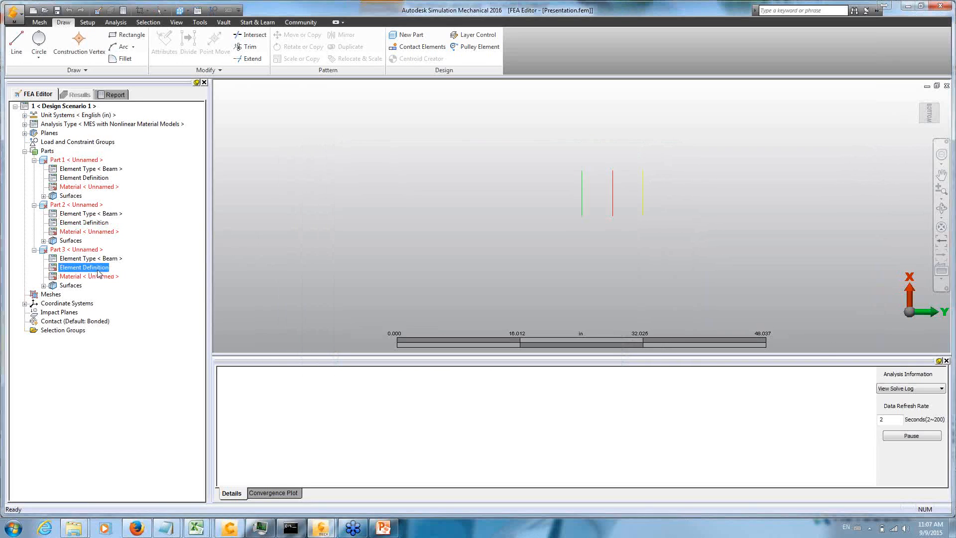
left_click(142, 274)
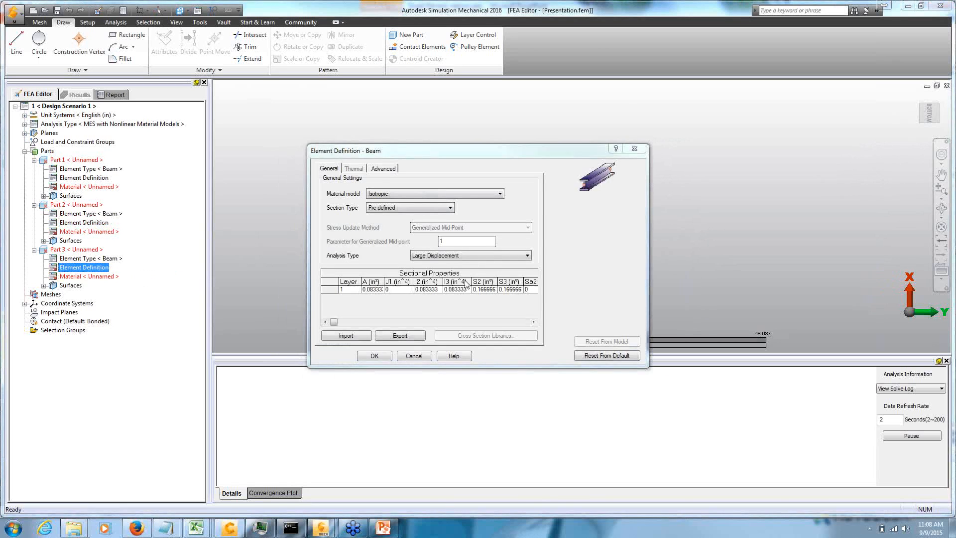
left_click(437, 194)
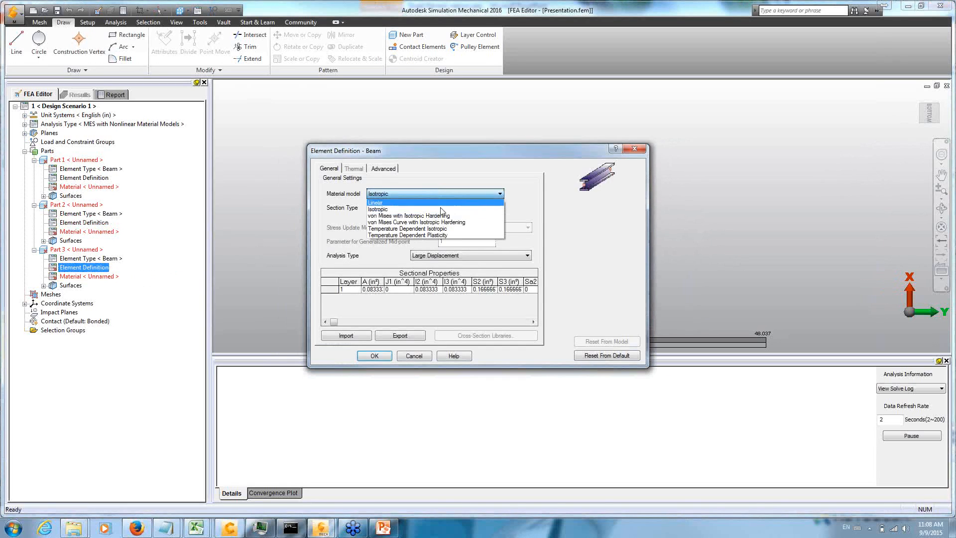
left_click(472, 223)
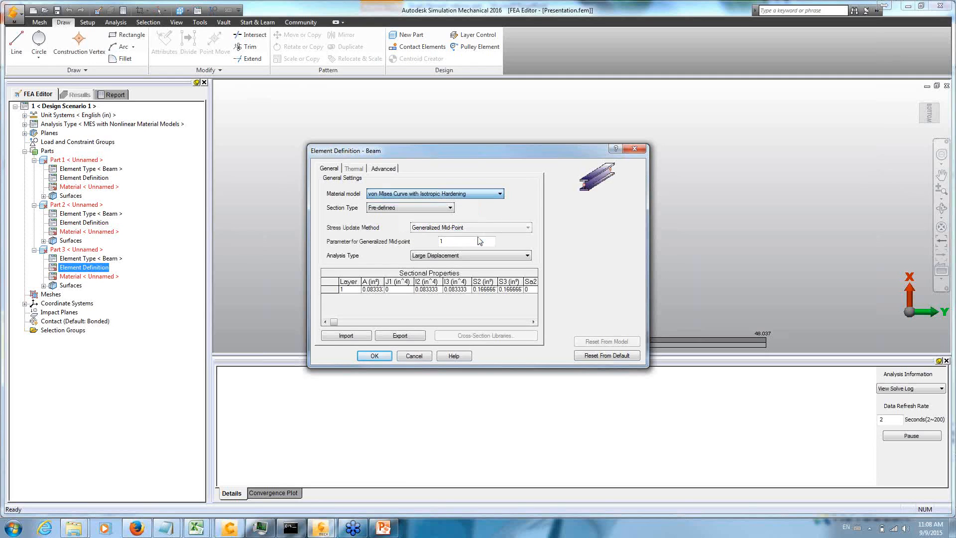
- Define part 3's beam cross-section as Round with a radius of 0.25 in and accept the element definition
left_click(495, 289)
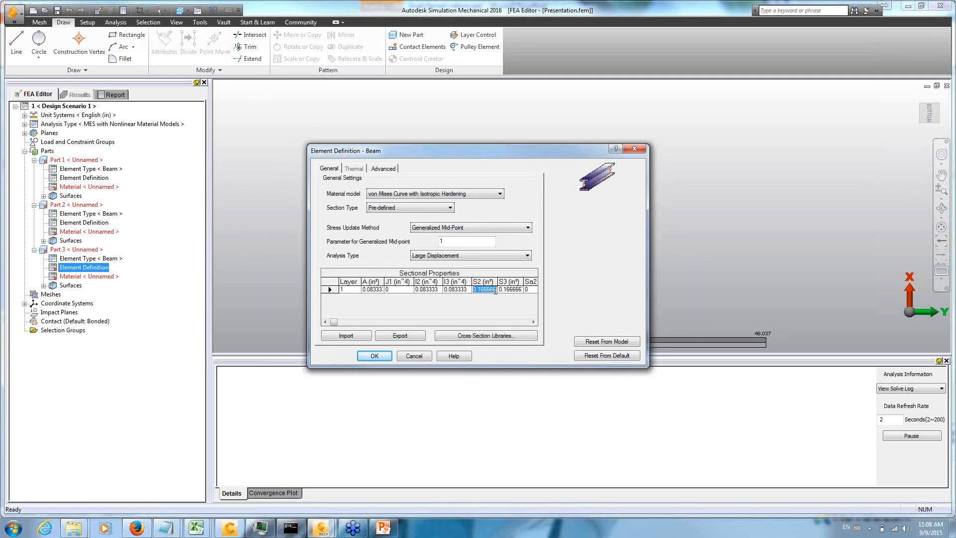
left_click(485, 335)
left_click(655, 180)
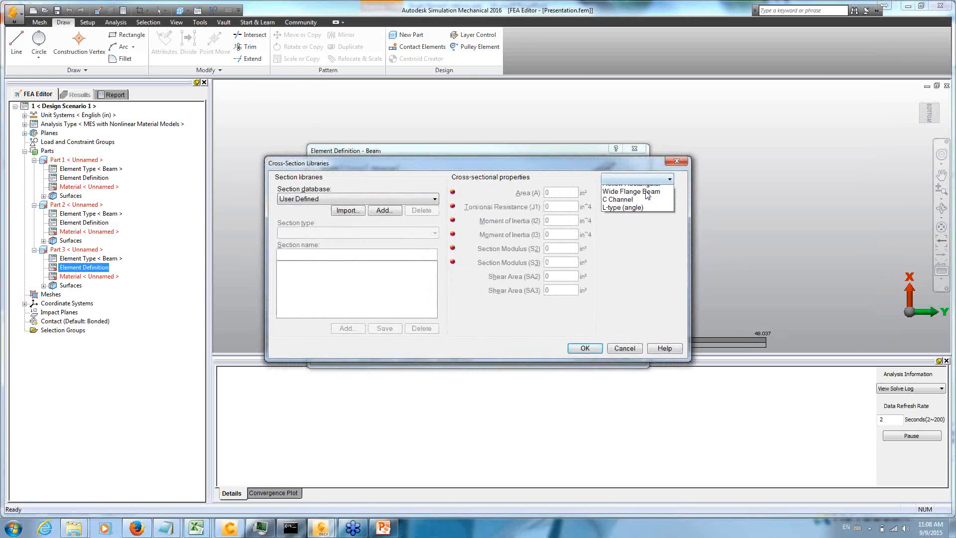
left_click(648, 194)
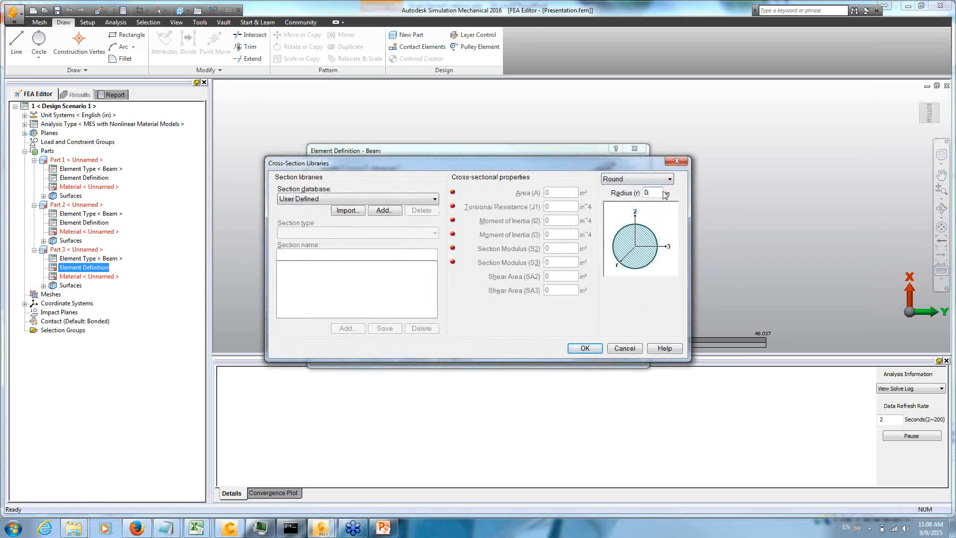
type("25")
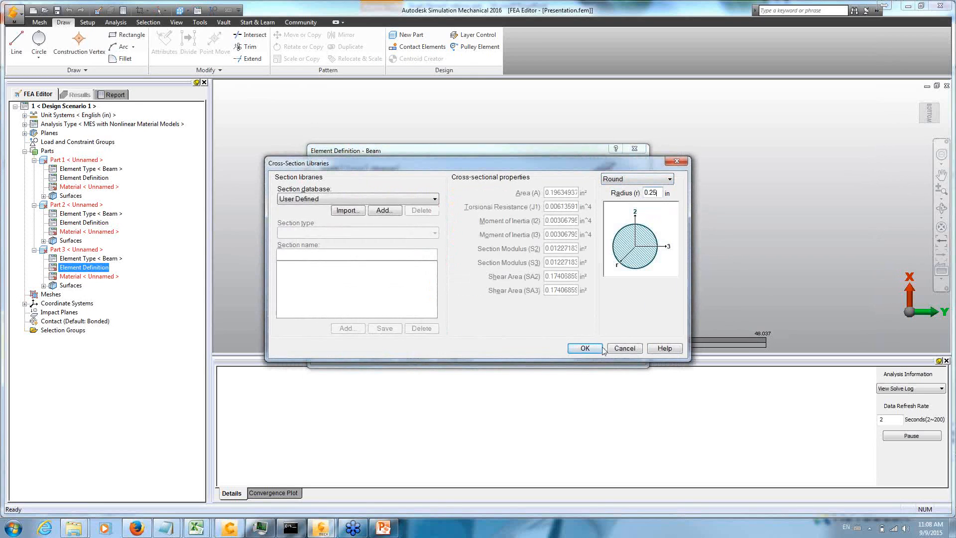
left_click(592, 348)
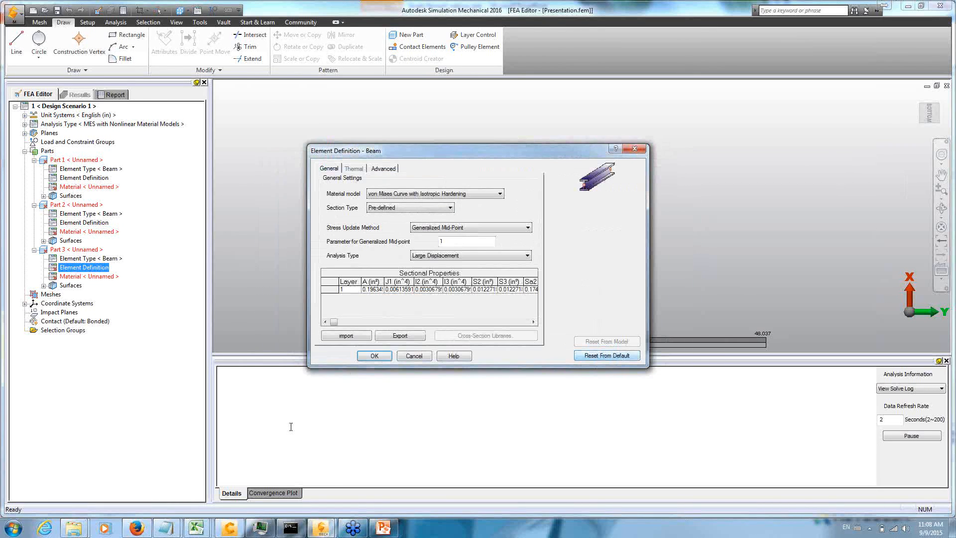
left_click(371, 356)
- Assign Steel (ASTM - A36) from the Autodesk Simulation Material Library to part 1
double_click(88, 187)
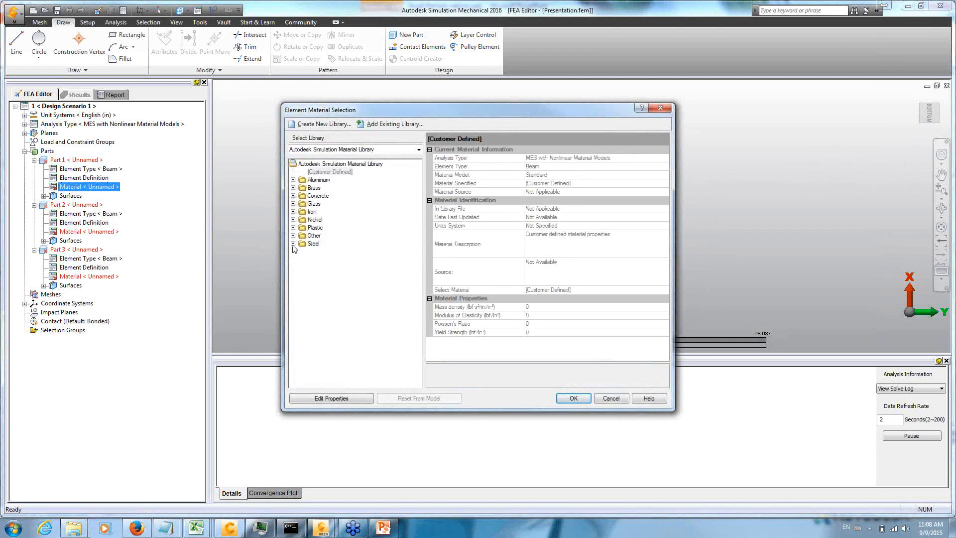
left_click(293, 244)
left_click(302, 259)
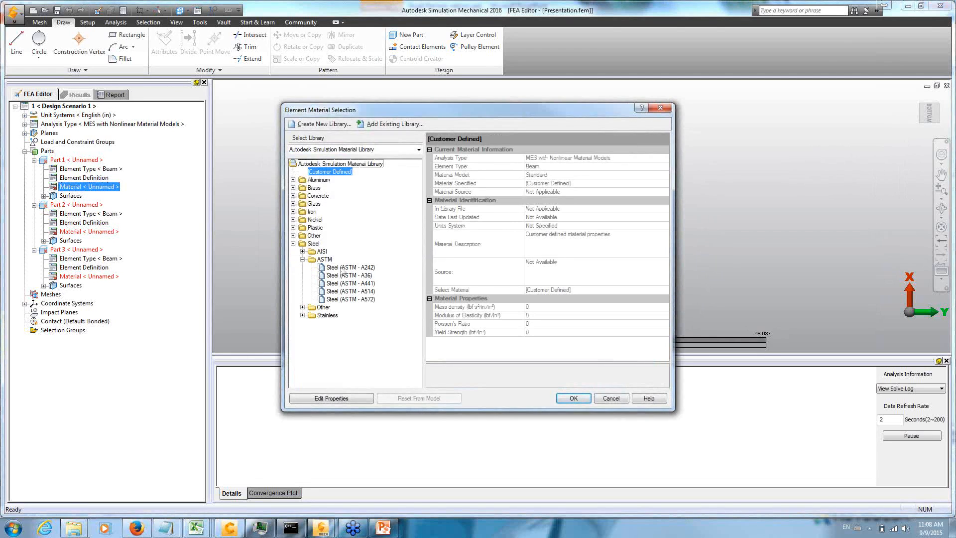
left_click(364, 275)
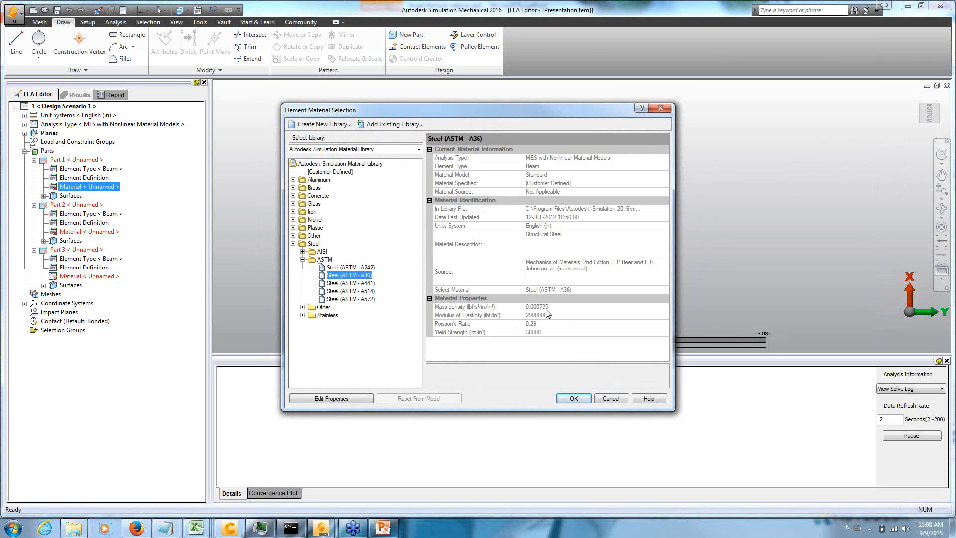
left_click(578, 401)
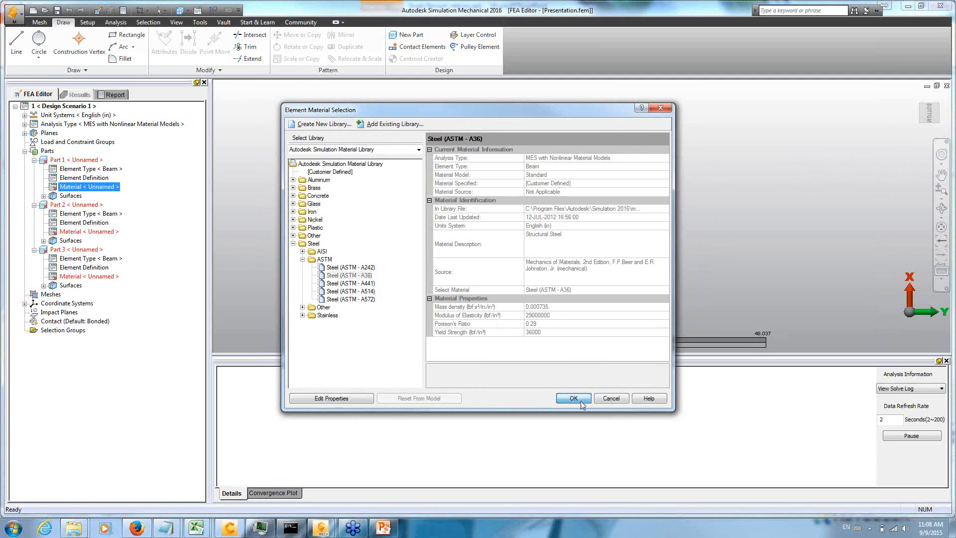
- Assign Steel (ASTM - A36) from the Autodesk Simulation Material Library to part 2
left_click(92, 231)
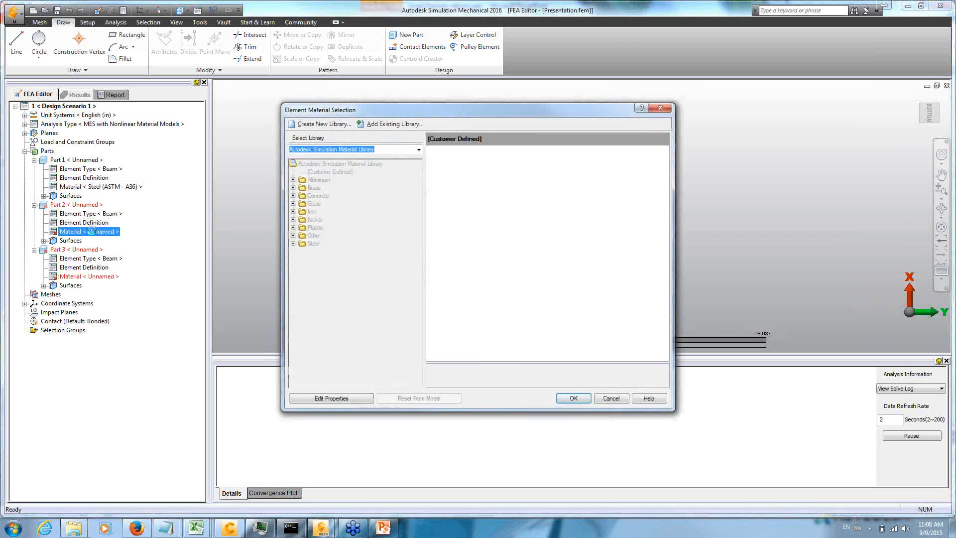
left_click(293, 244)
left_click(302, 260)
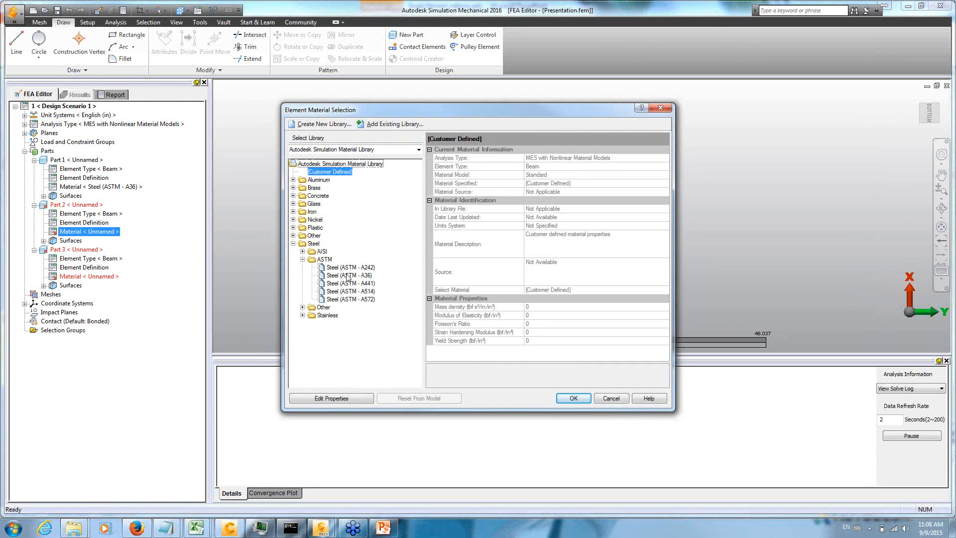
left_click(348, 275)
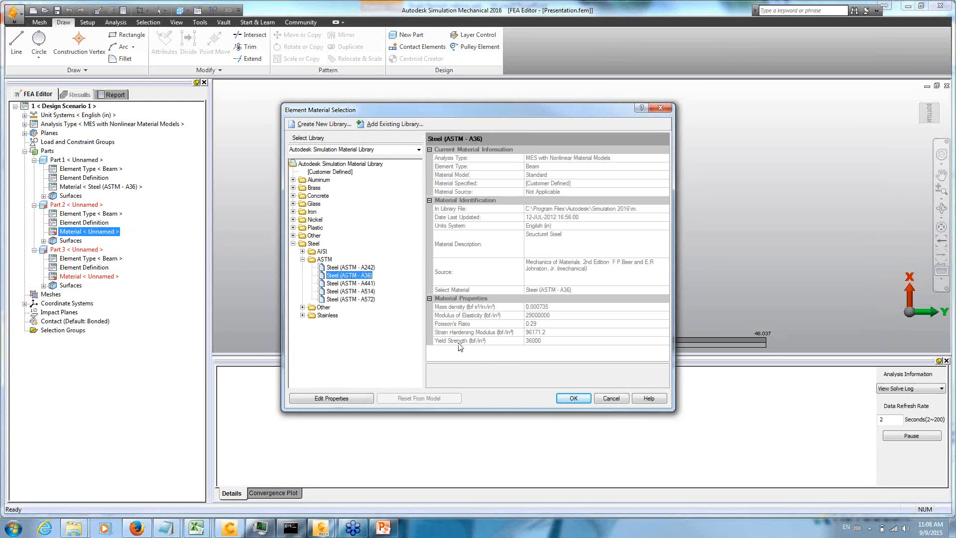
left_click(578, 403)
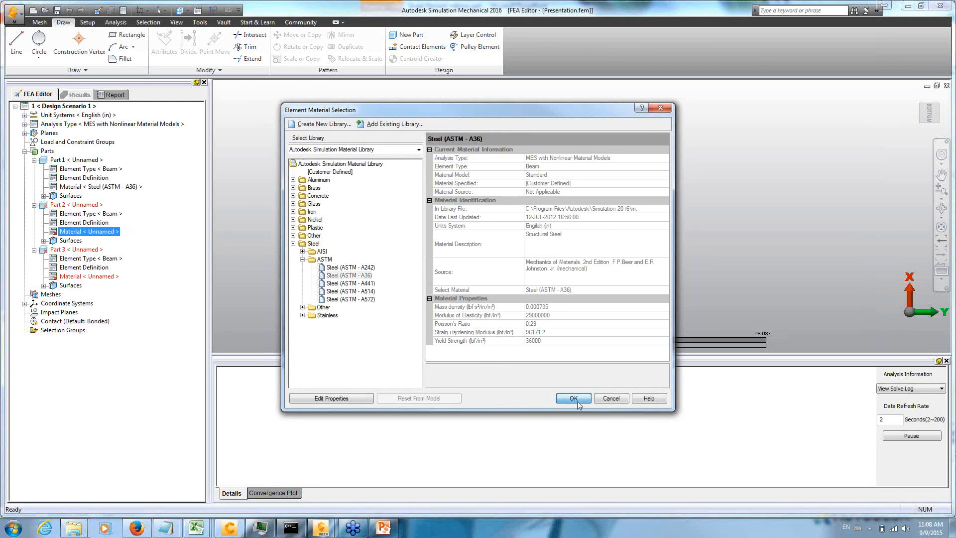
- Assign Steel (ASTM - A36) from the material library to part 3, reviewing its stress vs. strain data before accepting
double_click(87, 277)
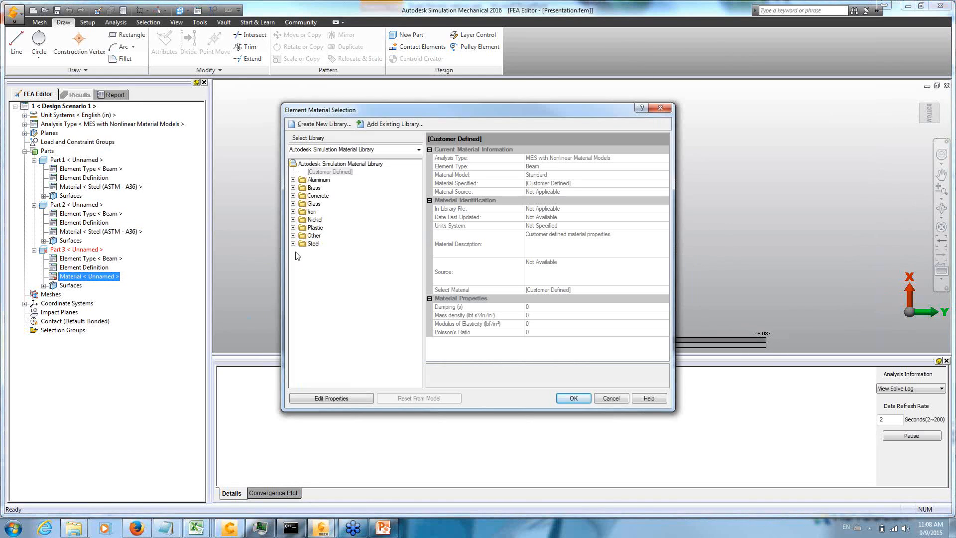
left_click(293, 244)
left_click(303, 259)
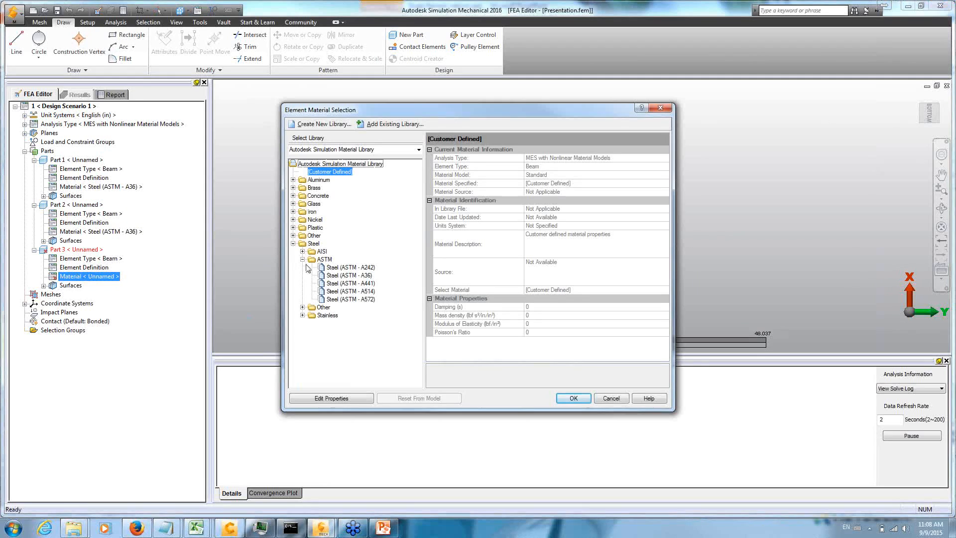
left_click(347, 276)
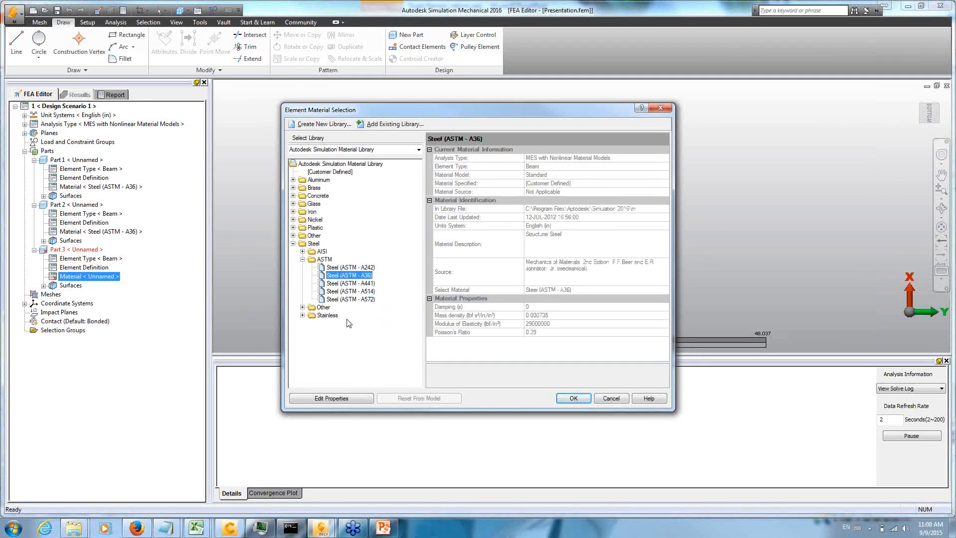
left_click(347, 399)
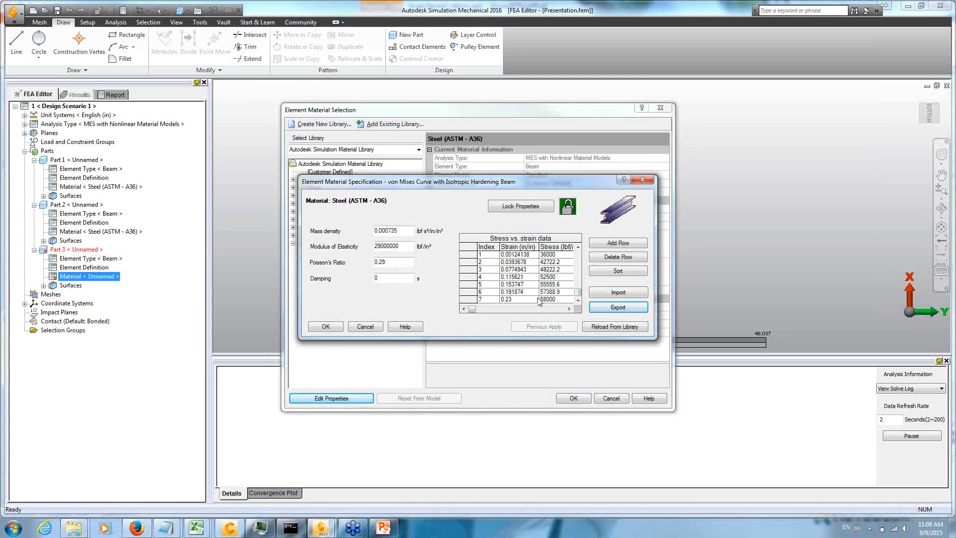
left_click(335, 329)
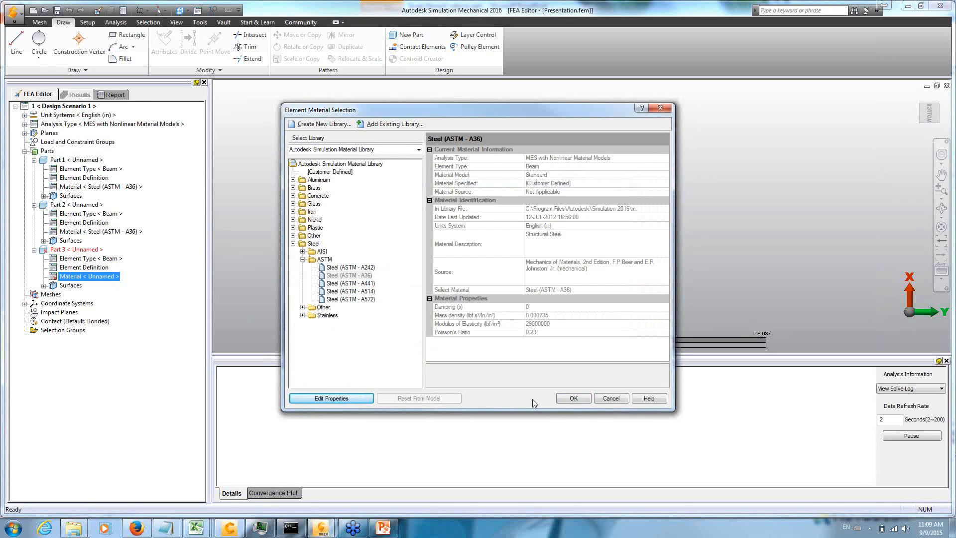
left_click(575, 399)
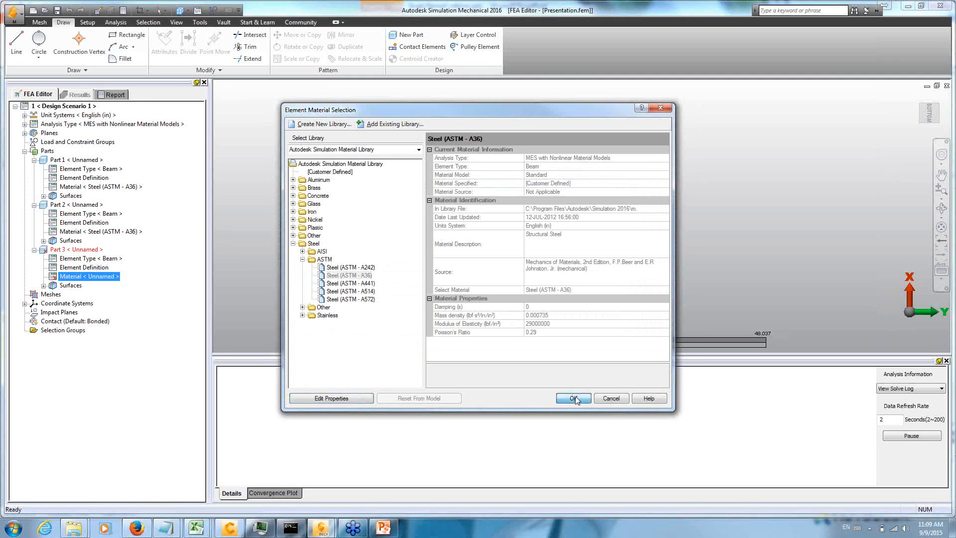
- Save the model and apply fixed nodal general constraints to the lower end vertices of all three beams
left_click(57, 10)
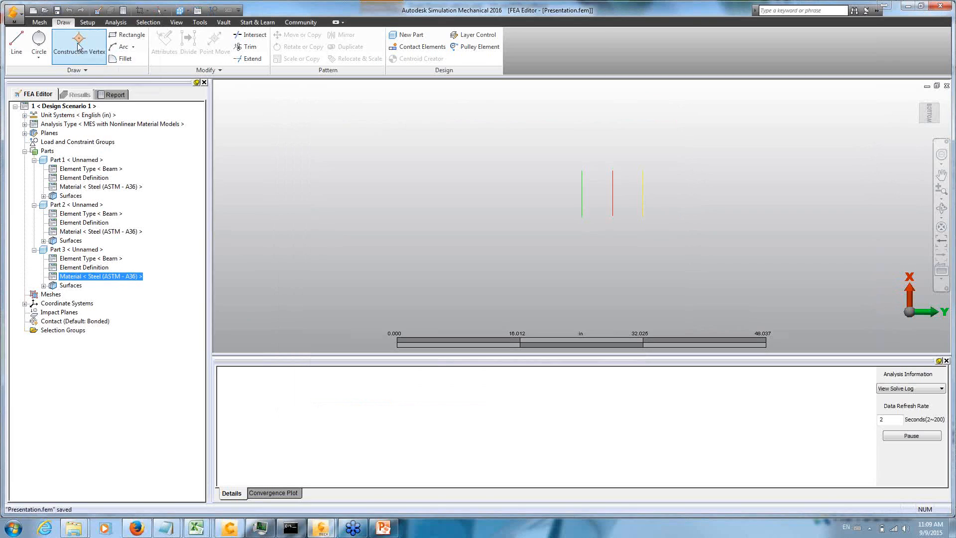
left_click(148, 22)
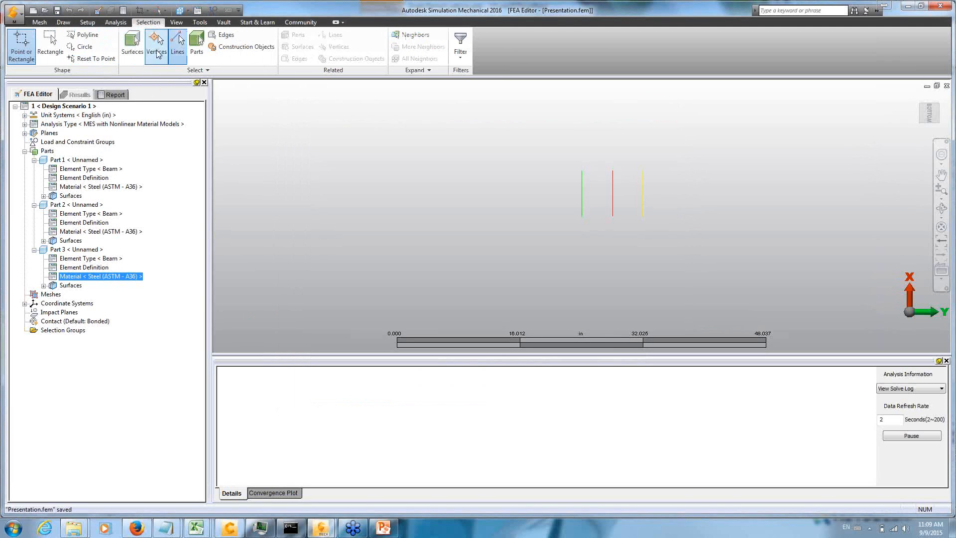
left_click(157, 54)
left_click_drag(724, 267, 544, 201)
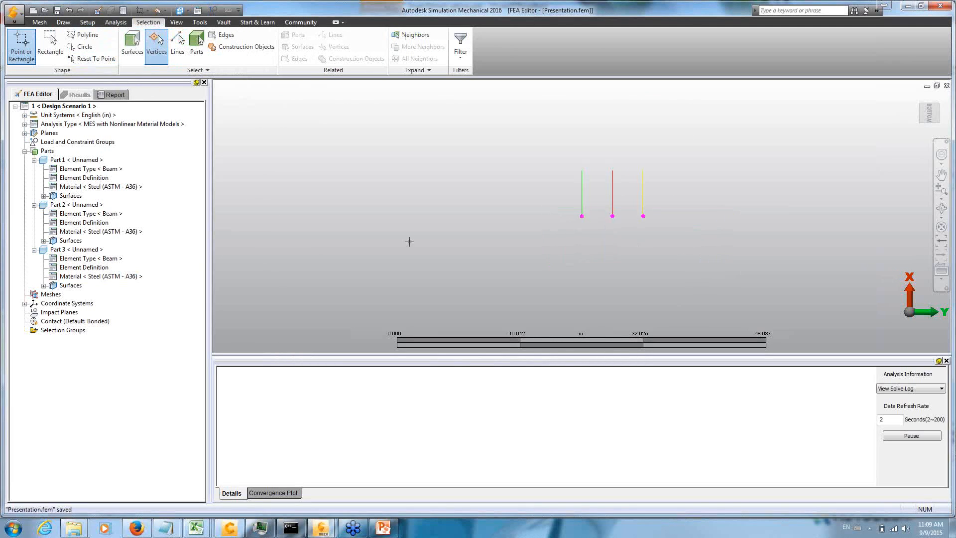
right_click(437, 213)
mouse_move(504, 257)
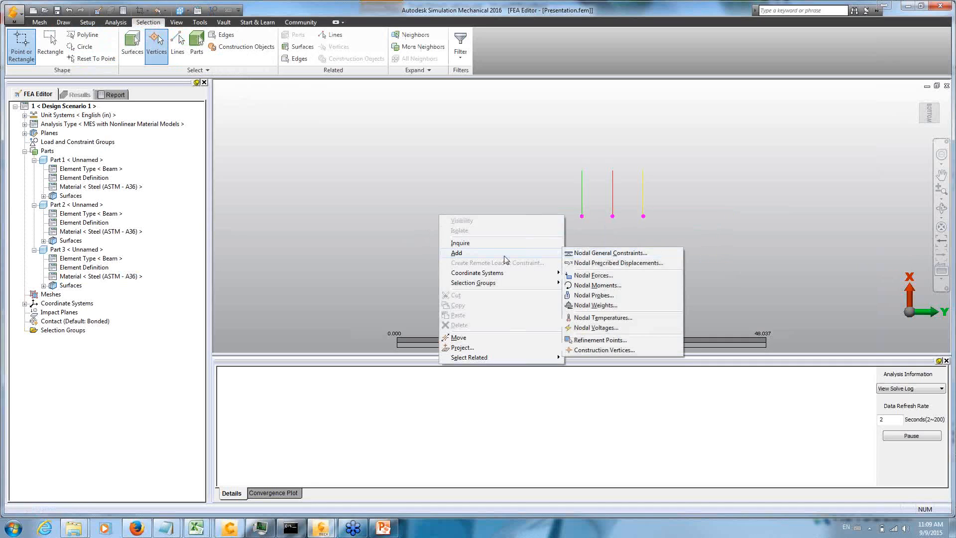
left_click(597, 253)
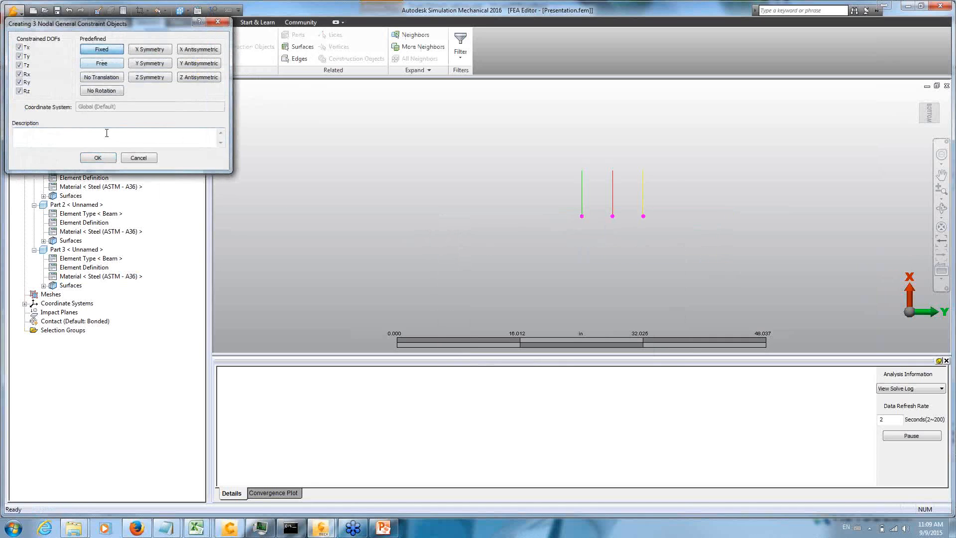
left_click(97, 158)
- Apply nodal forces of 10000 lbf in the X direction to the upper end vertices of all three beams
left_click_drag(535, 136, 654, 172)
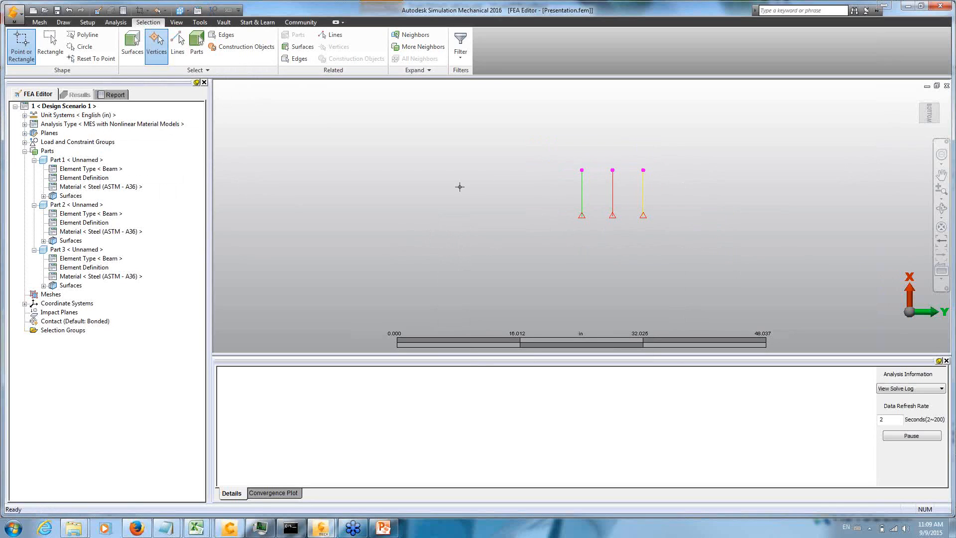
right_click(430, 176)
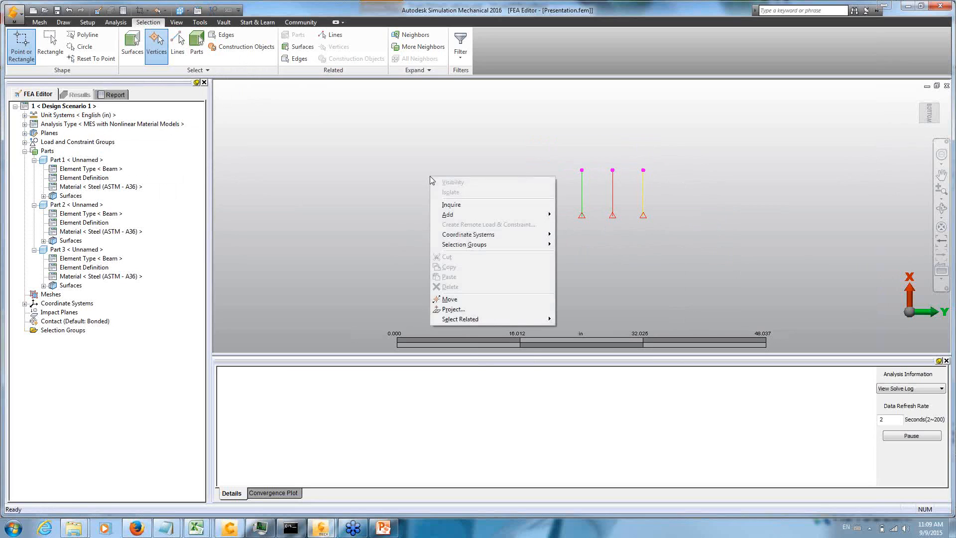
mouse_move(447, 215)
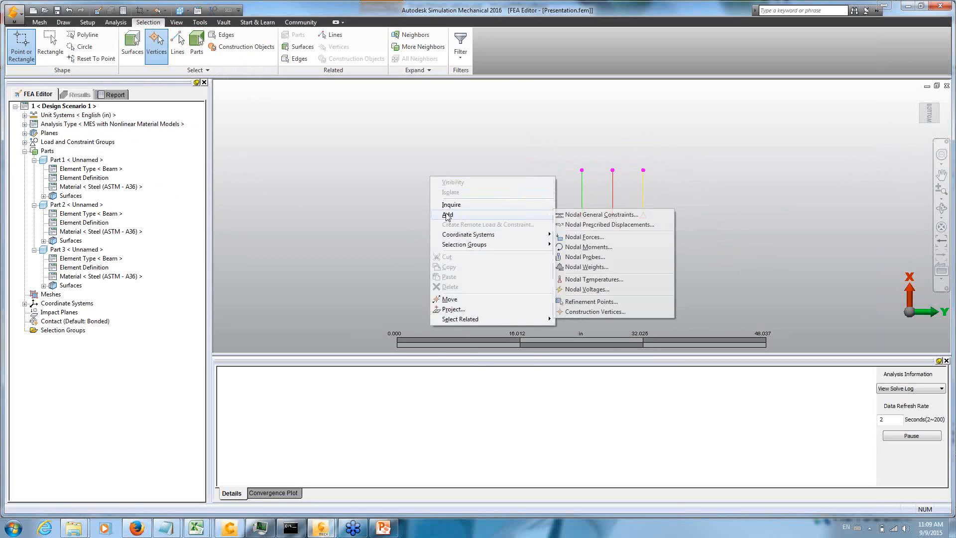
left_click(601, 242)
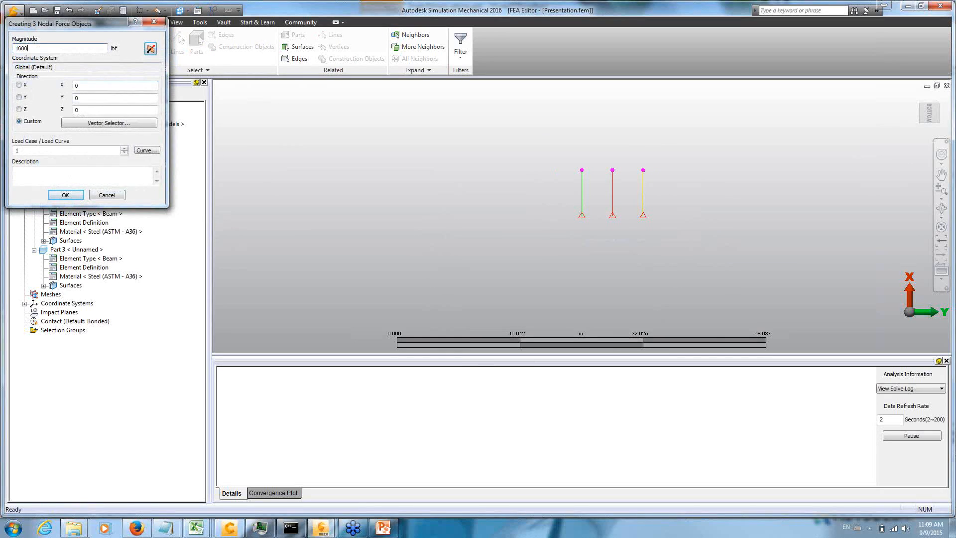
left_click(19, 84)
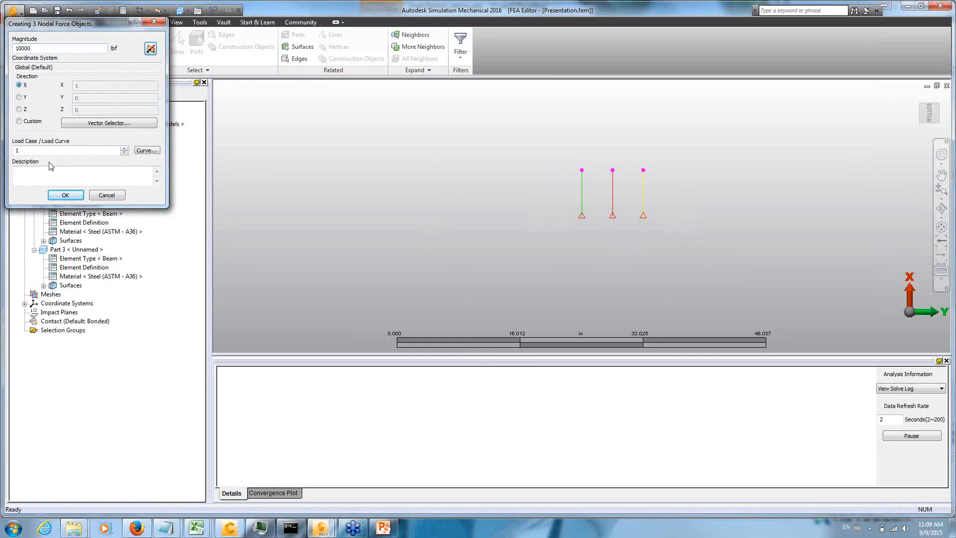
left_click(65, 195)
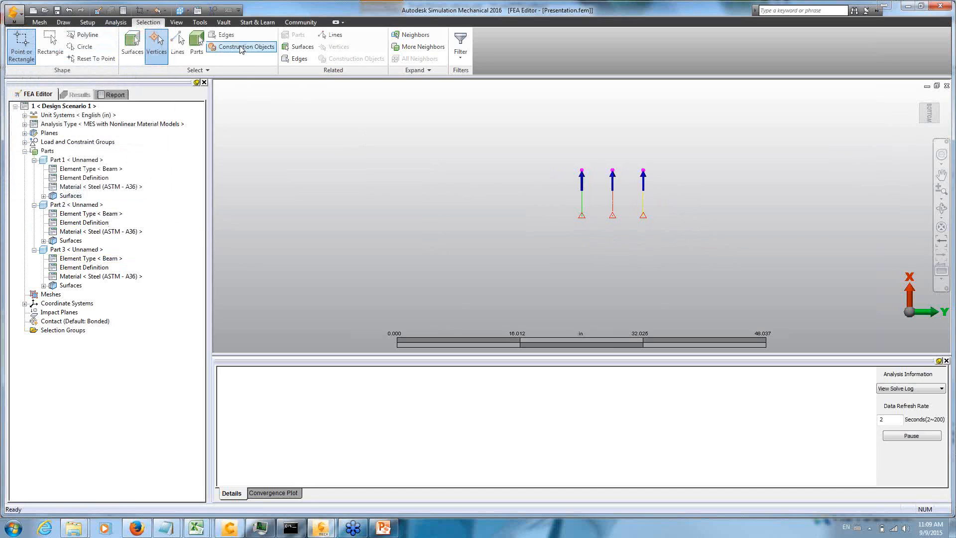
- Run the simulation of Design Scenario 1 and display the X component of displacement
left_click(116, 22)
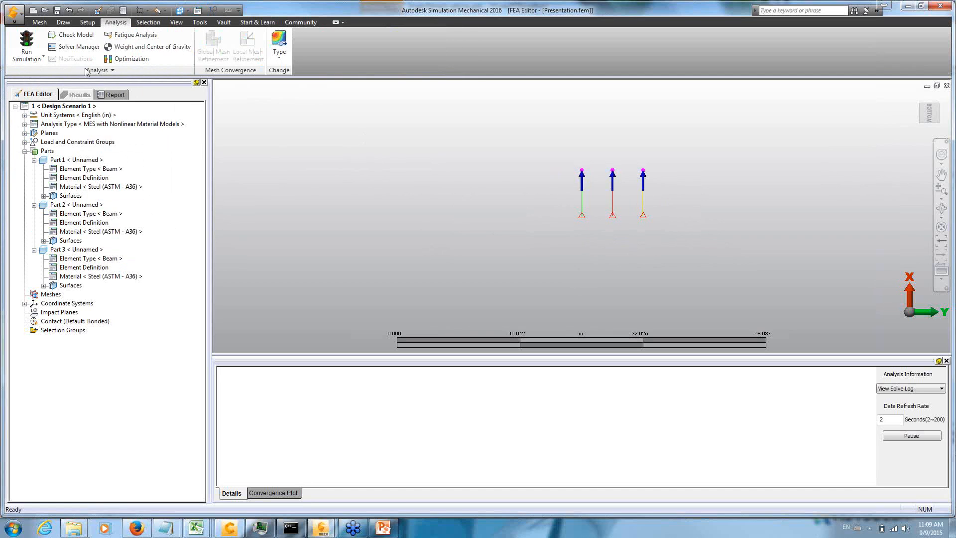
left_click(30, 44)
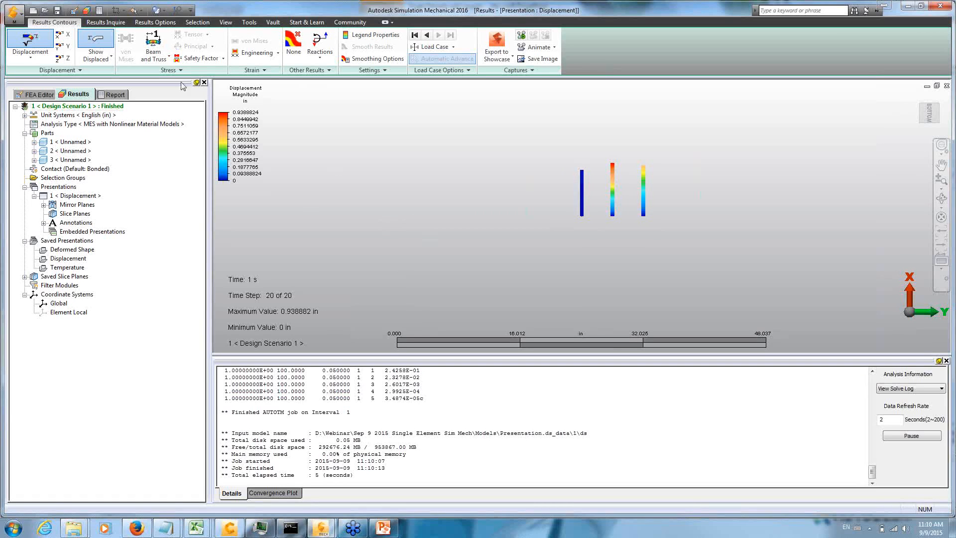
left_click(64, 41)
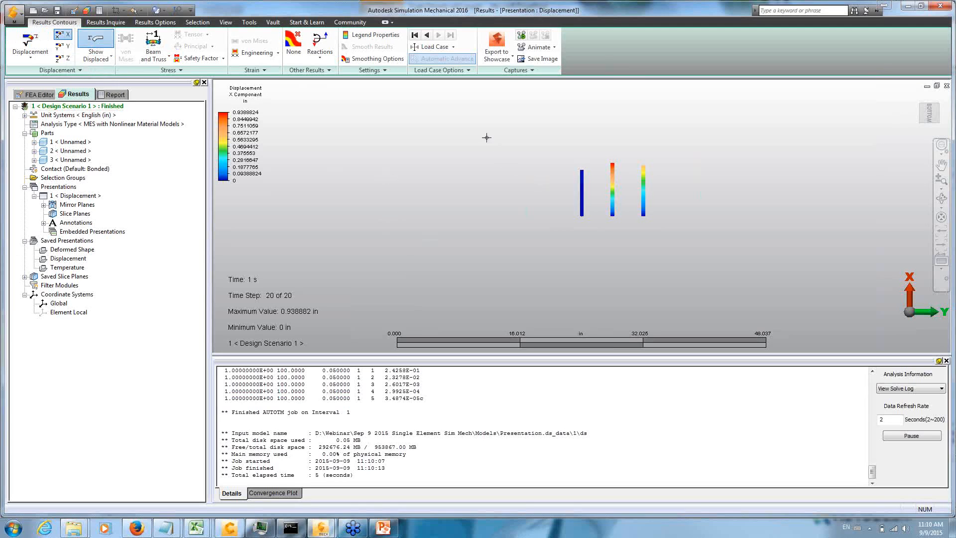
- Add displacement probes to the top nodes of all three beams
left_click_drag(486, 136, 692, 174)
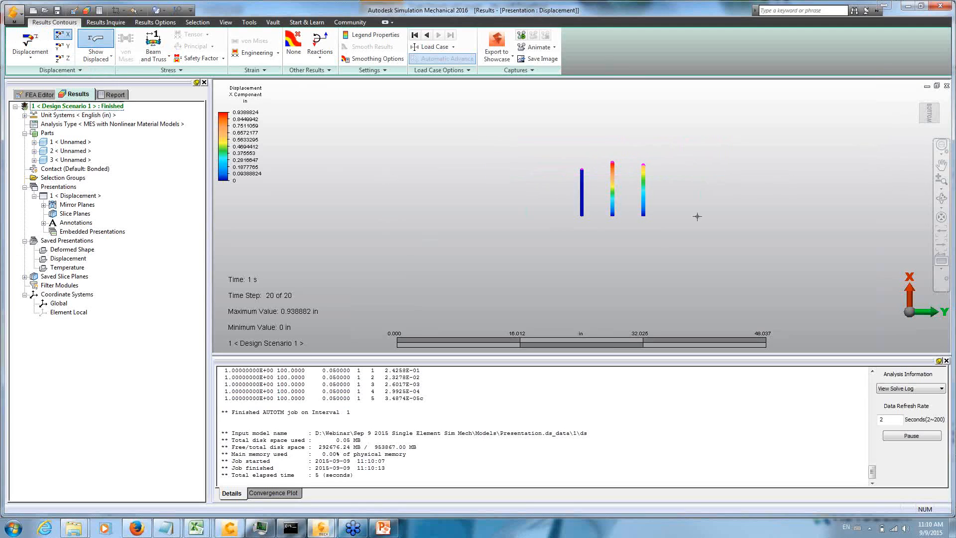
right_click(428, 171)
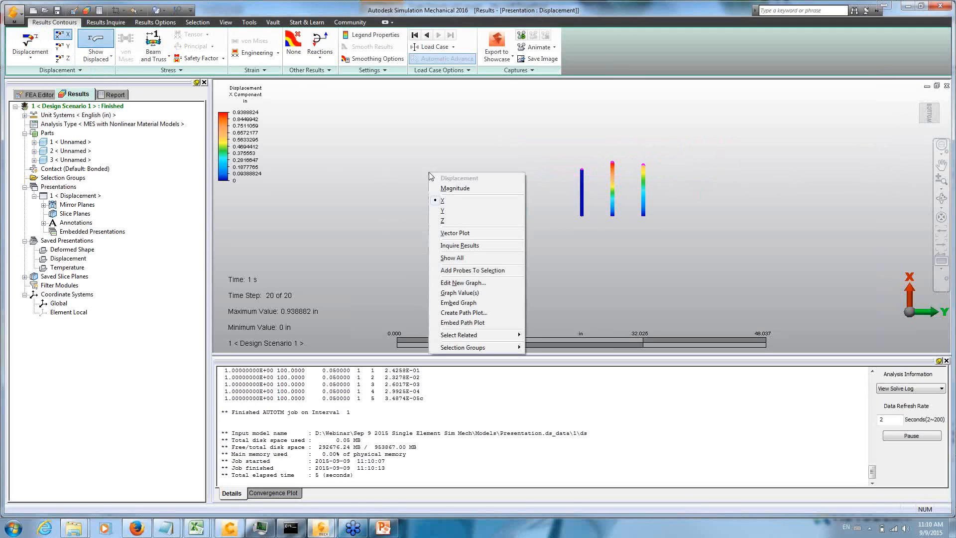
left_click(510, 272)
scroll(717, 180, "up", 2)
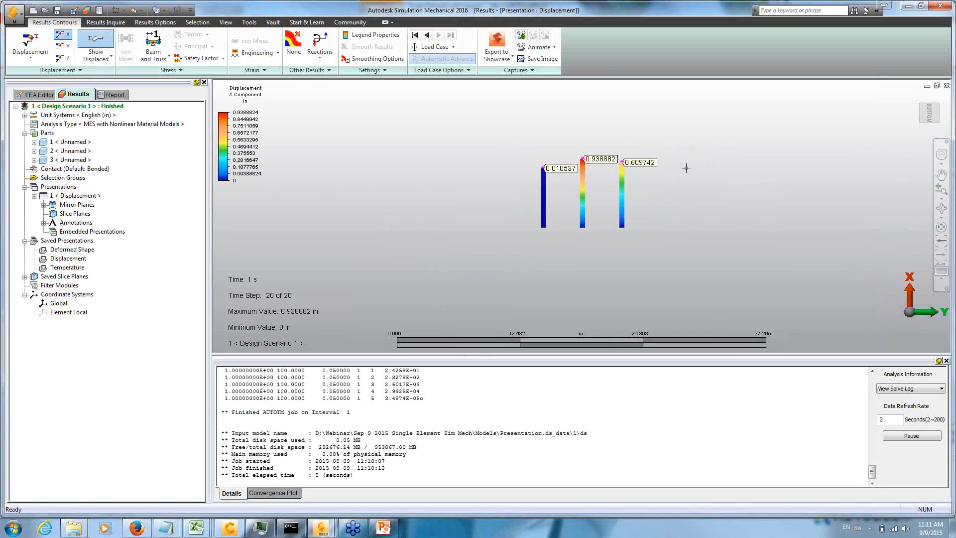
scroll(534, 185, "up", 7)
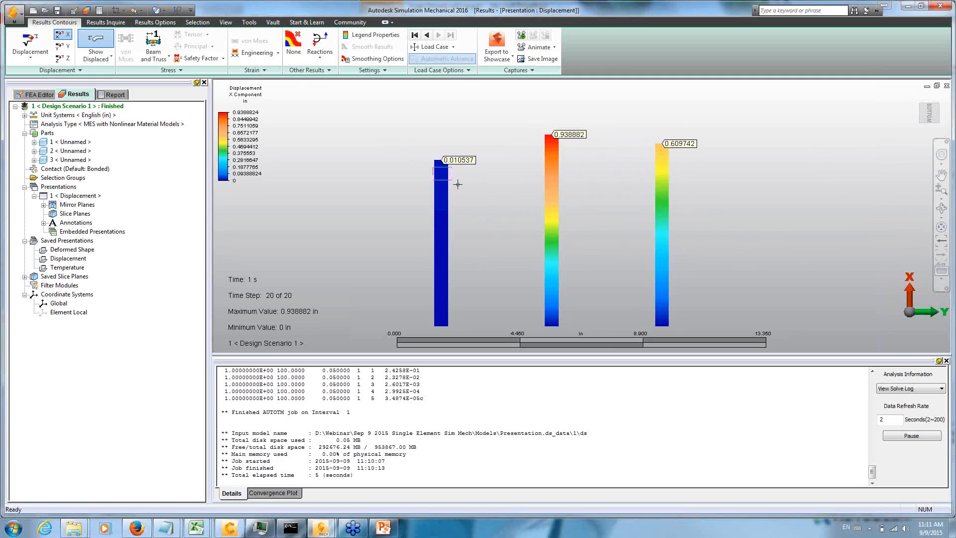
- Graph the X displacement over time at the top node of part 1's beam
left_click_drag(373, 109, 490, 197)
right_click(328, 138)
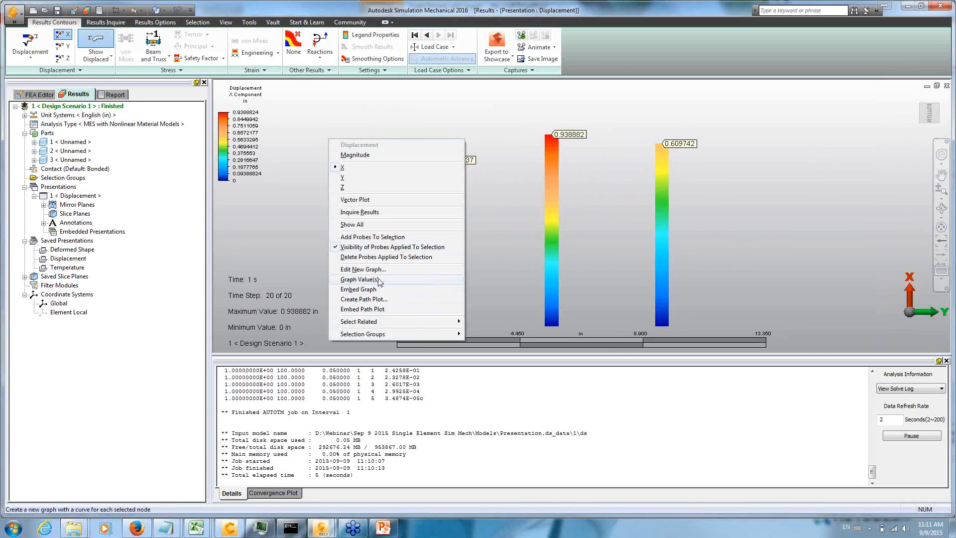
left_click(359, 279)
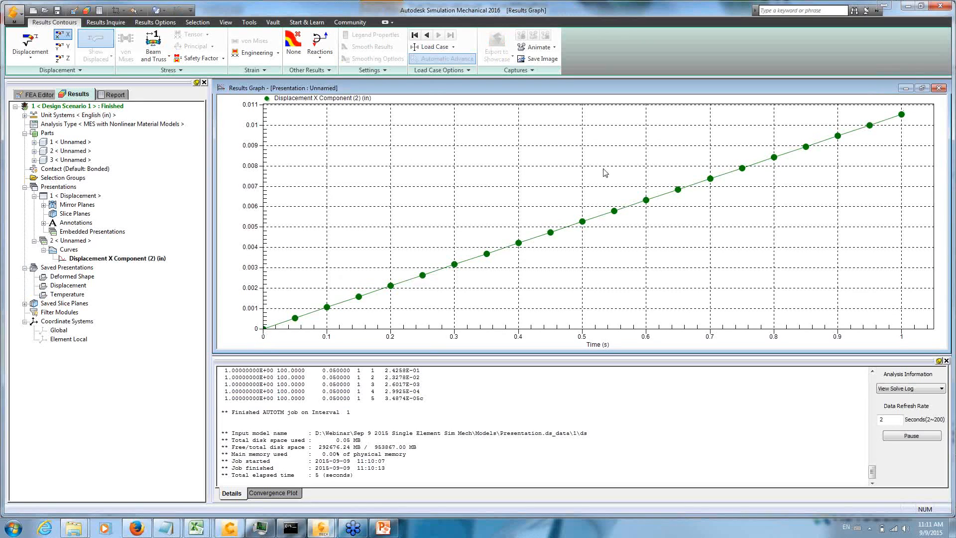
- Return to the Displacement presentation and graph the X displacement over time at the middle beam's top node
double_click(80, 196)
left_click_drag(524, 120, 584, 157)
right_click(411, 116)
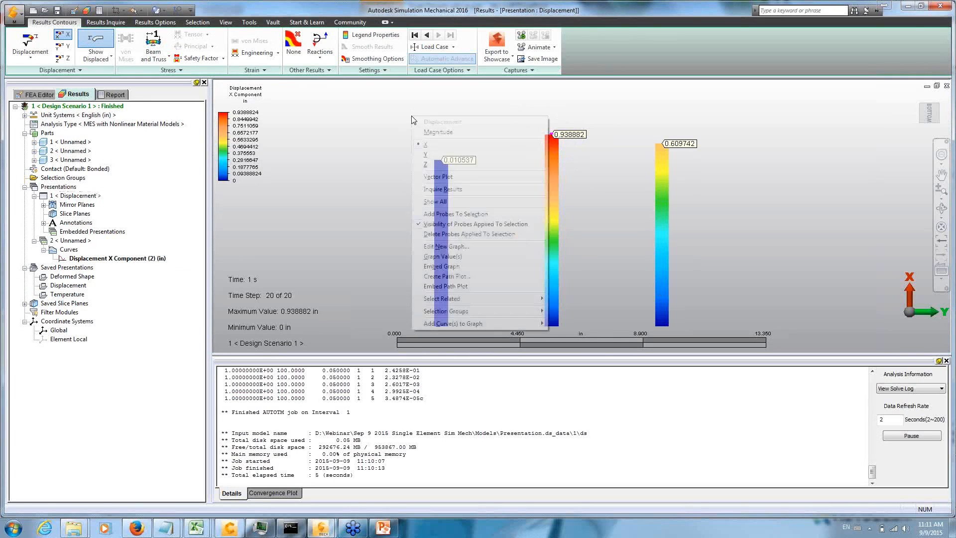
left_click(458, 257)
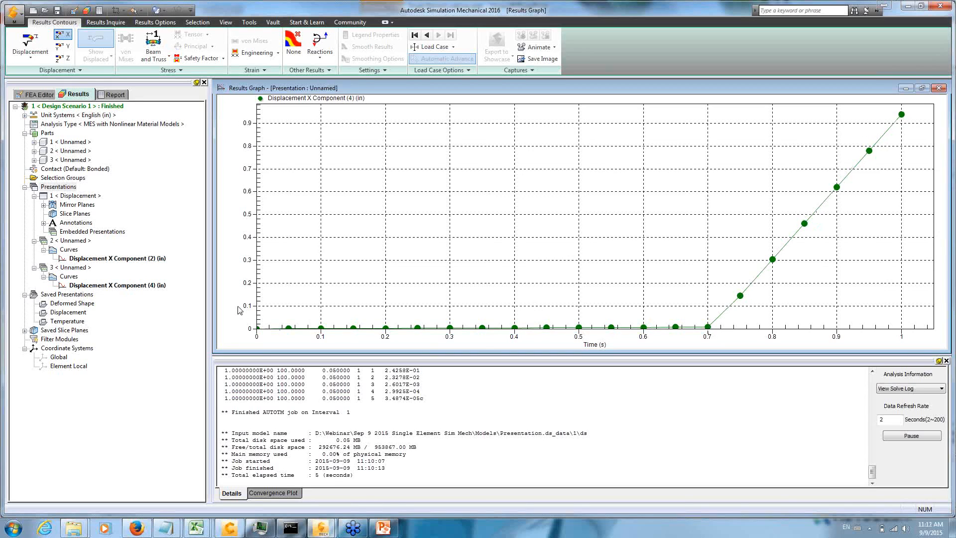
- Return to the Displacement presentation and graph the X displacement over time at the top node of part 3's beam
double_click(79, 196)
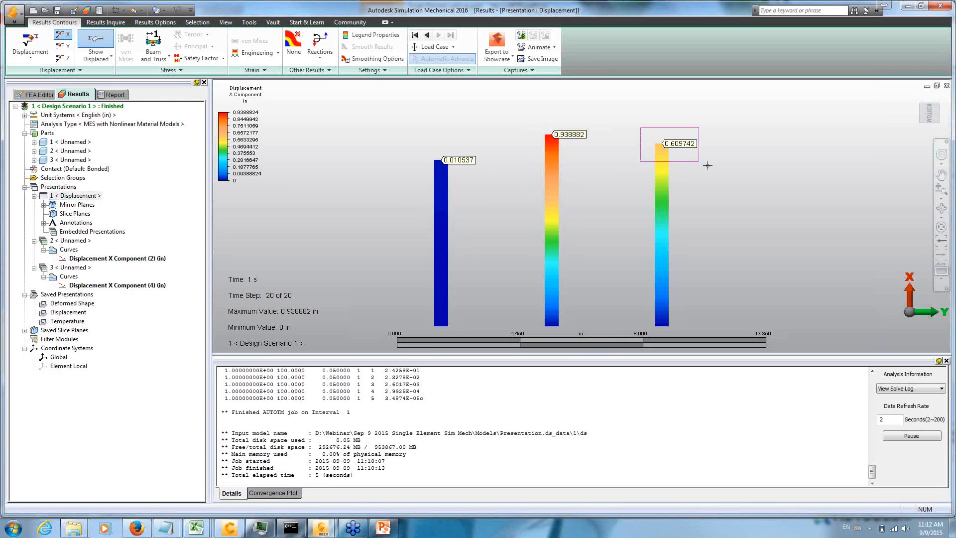
right_click(359, 144)
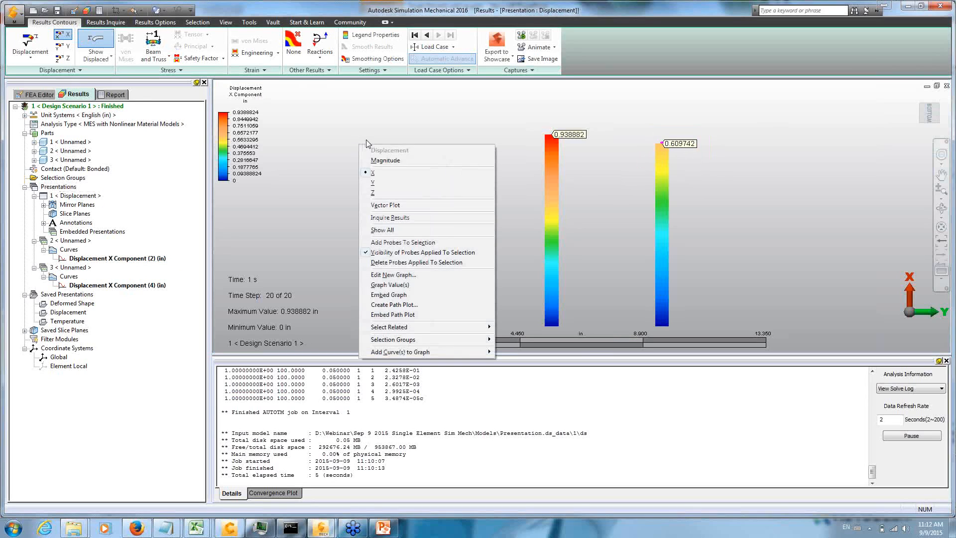
left_click(413, 286)
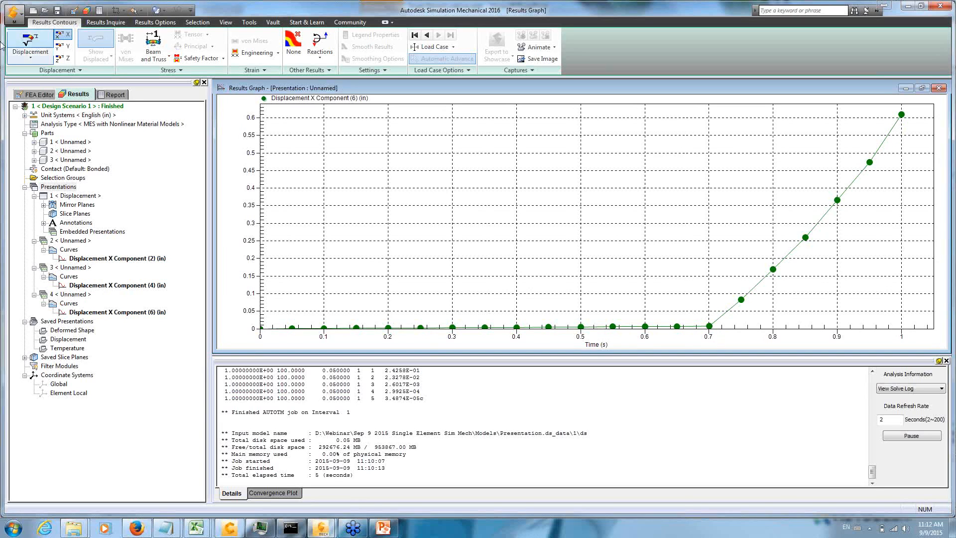
- Go back to the FEA Editor and copy Design Scenario 1 as a second design scenario
left_click(40, 95)
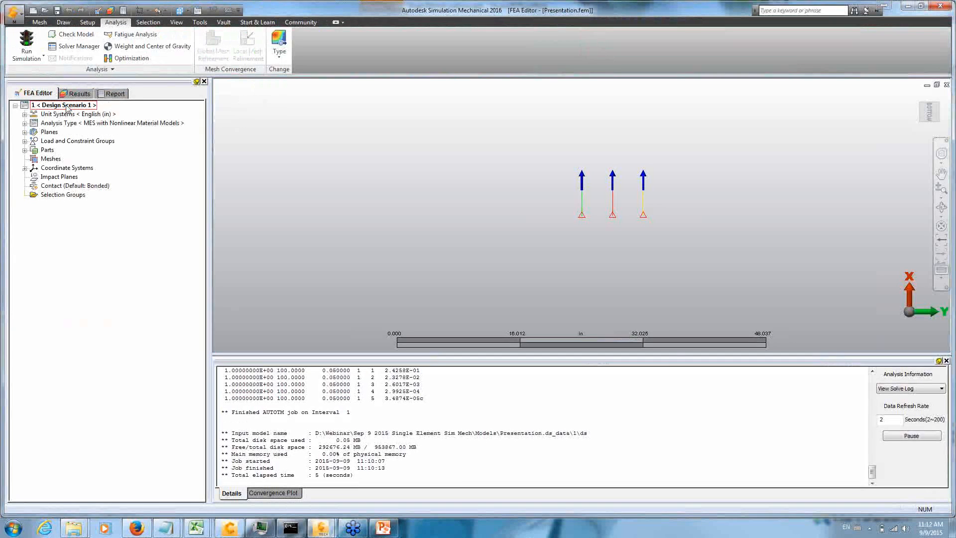
left_click(68, 105)
right_click(68, 107)
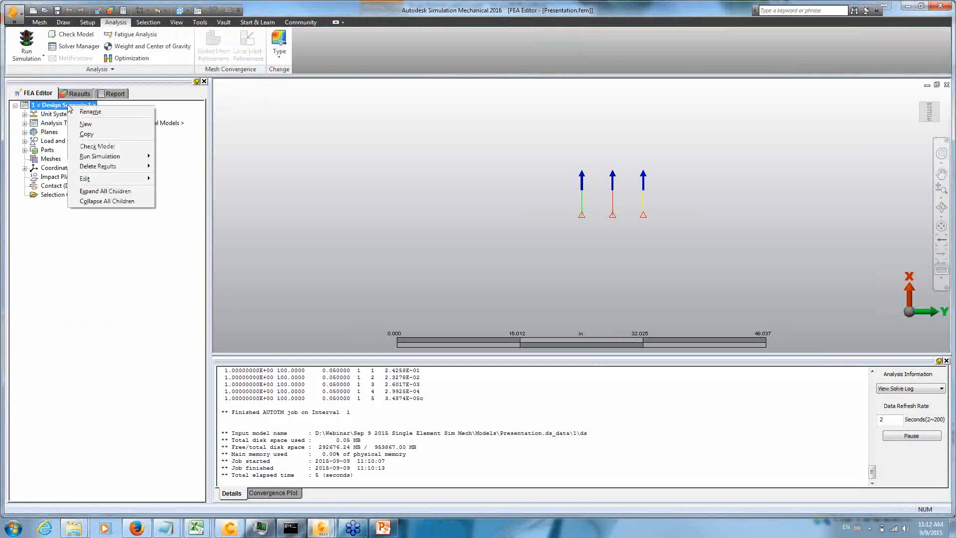
left_click(99, 136)
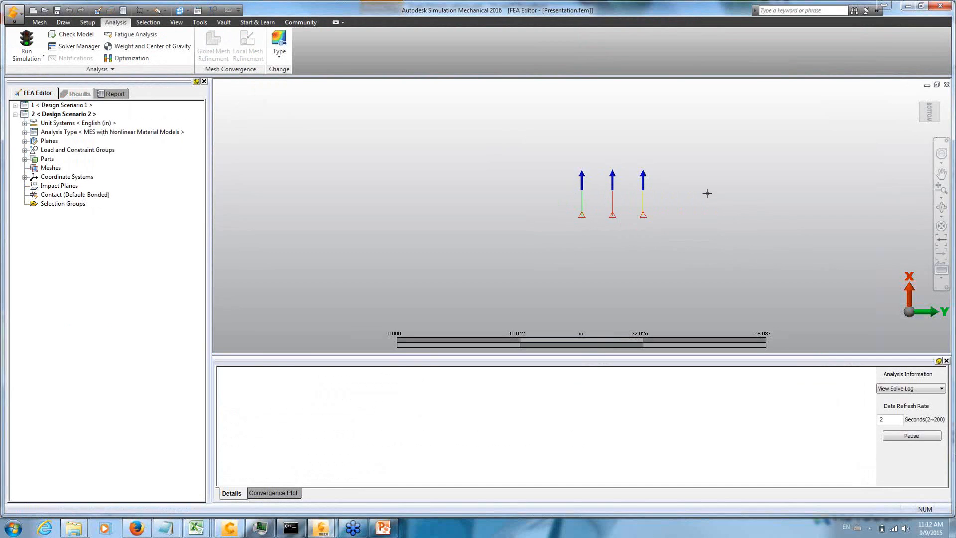
- Replace the nodal forces in Design Scenario 2 with 1 in prescribed X translations at the three upper end vertices
left_click_drag(553, 156, 713, 208)
left_click_drag(549, 146, 792, 183)
right_click(424, 205)
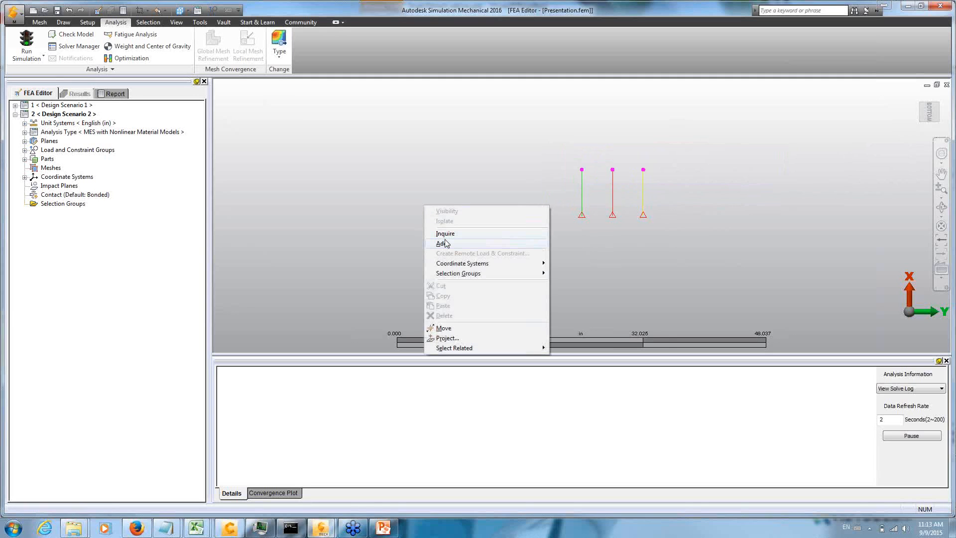
mouse_move(442, 243)
left_click(612, 254)
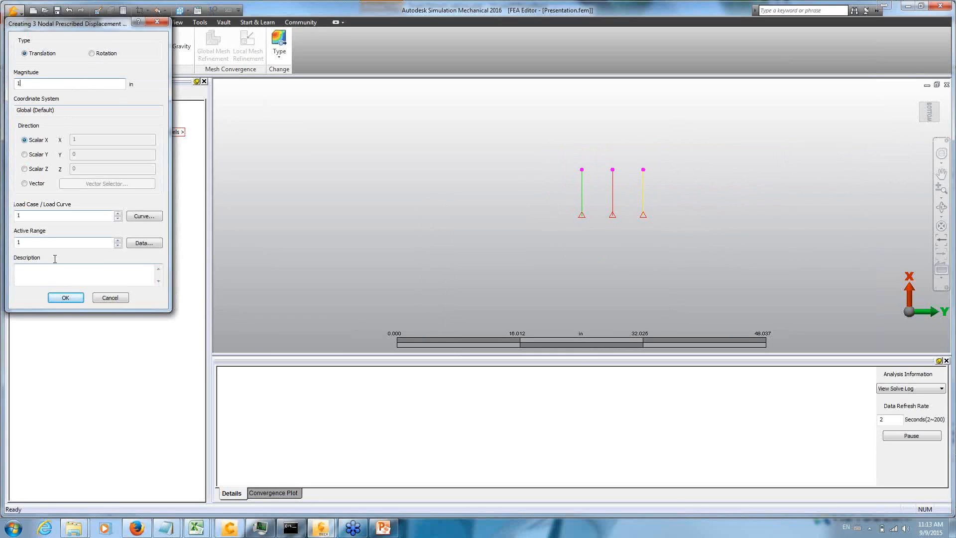
left_click(65, 298)
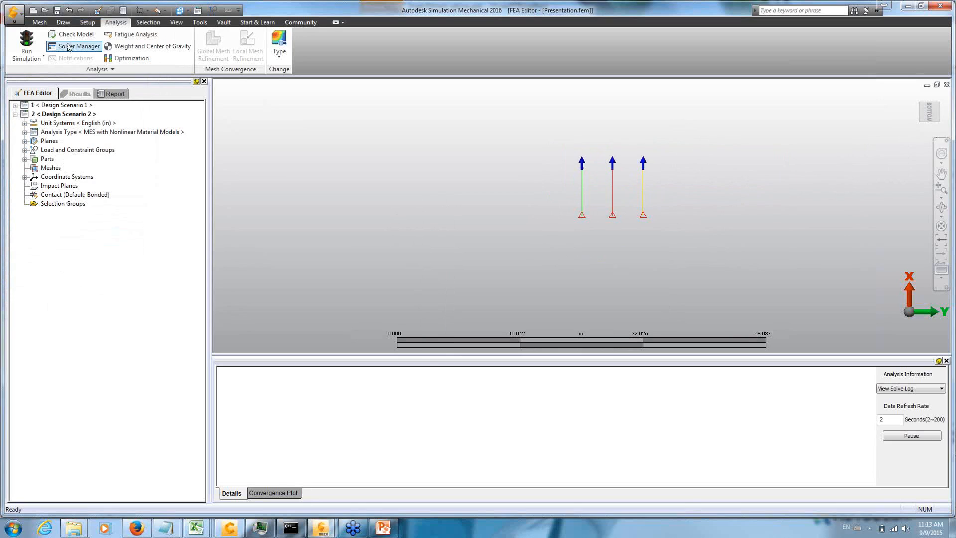
- Run the simulation of Design Scenario 2 and display the beams' axial stress
left_click(32, 45)
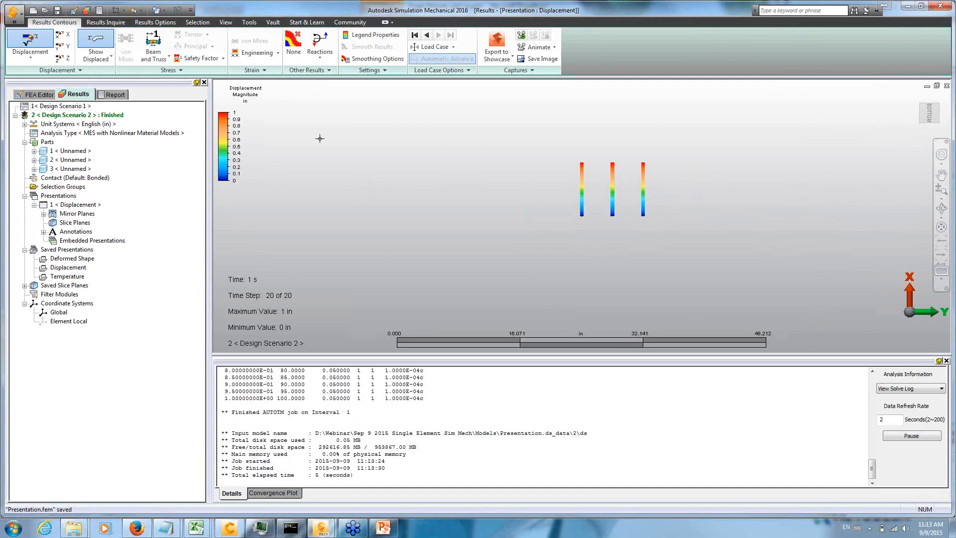
left_click(168, 59)
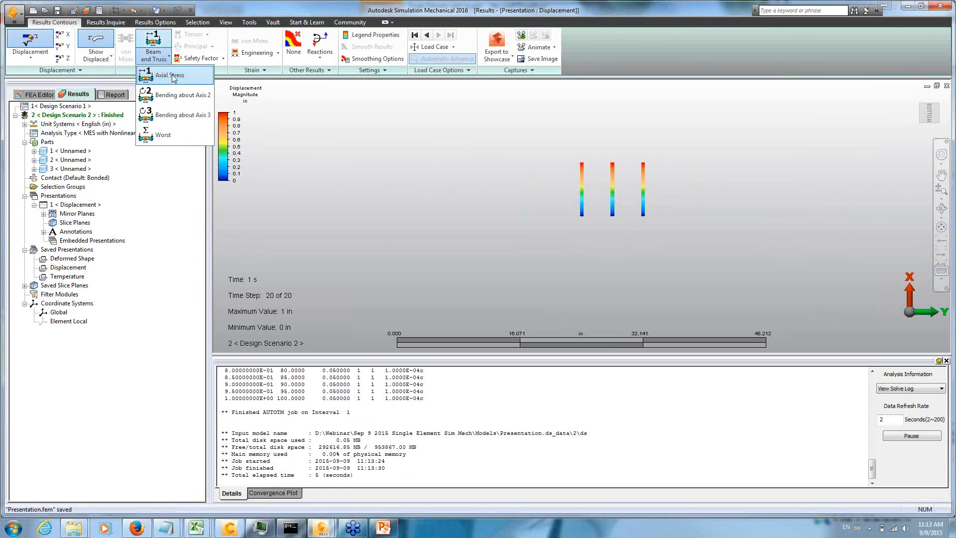
left_click(172, 76)
- Add axial stress probes to the top nodes of all three beams
left_click_drag(553, 136, 588, 171)
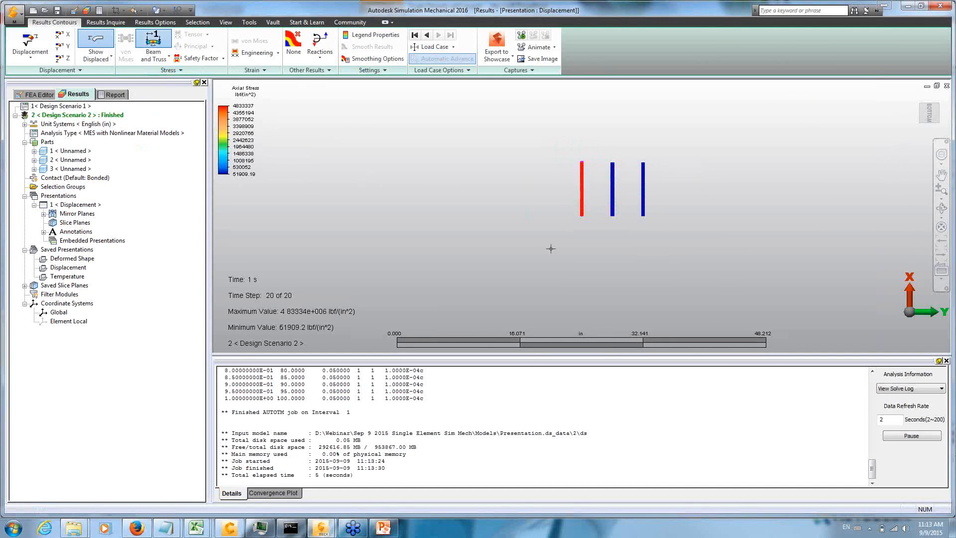
left_click_drag(532, 138, 699, 190)
right_click(401, 178)
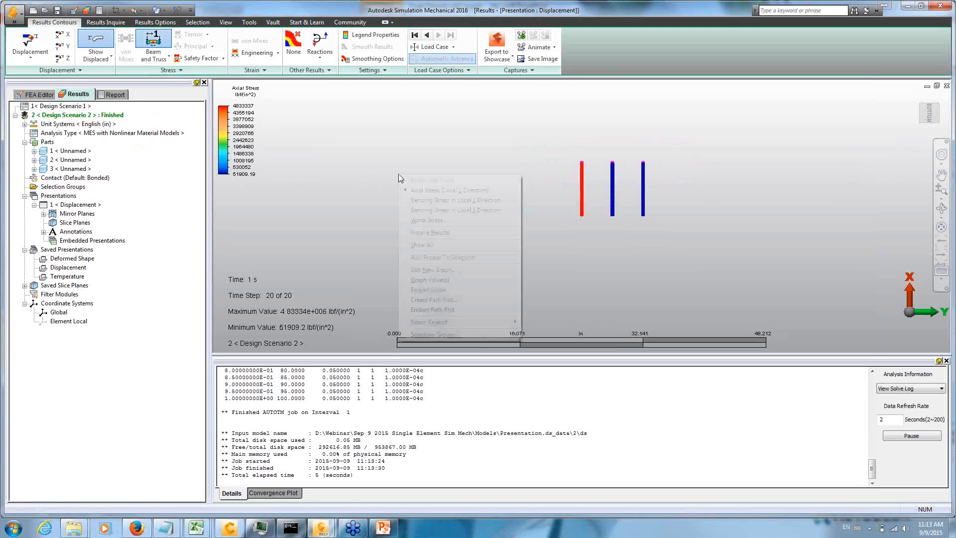
left_click(466, 257)
scroll(749, 166, "up", 6)
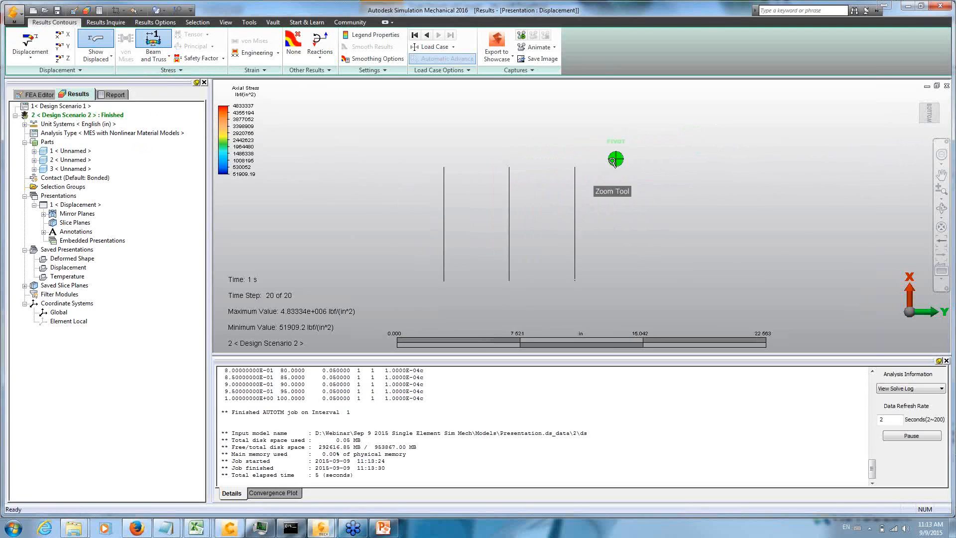
scroll(468, 222, "up", 3)
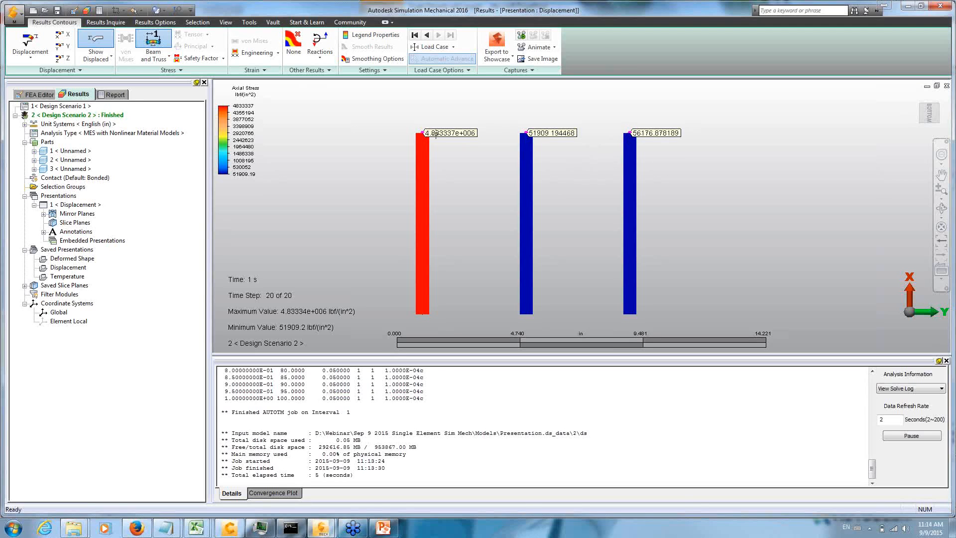
- Graph the axial stress over time at the top node of the leftmost beam
left_click_drag(401, 122, 463, 155)
right_click(339, 154)
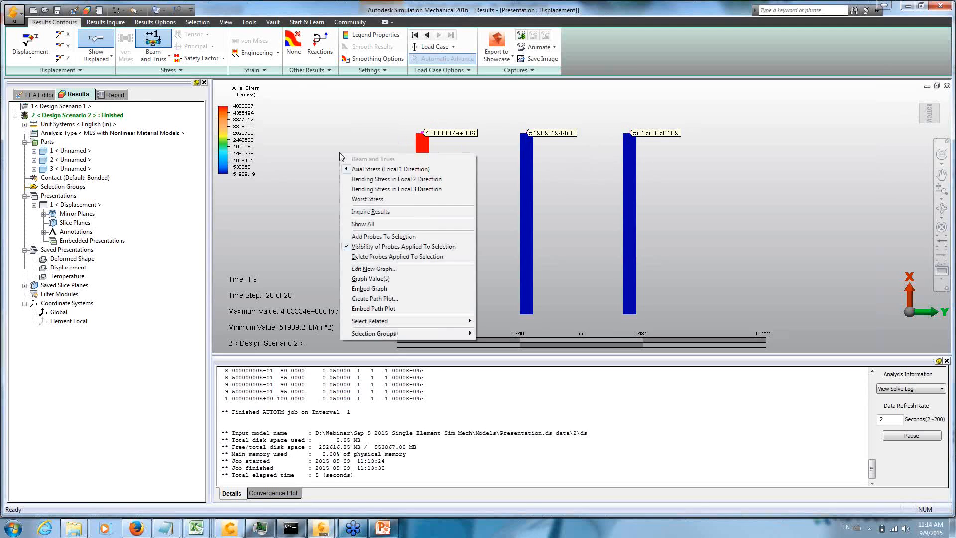
left_click(401, 280)
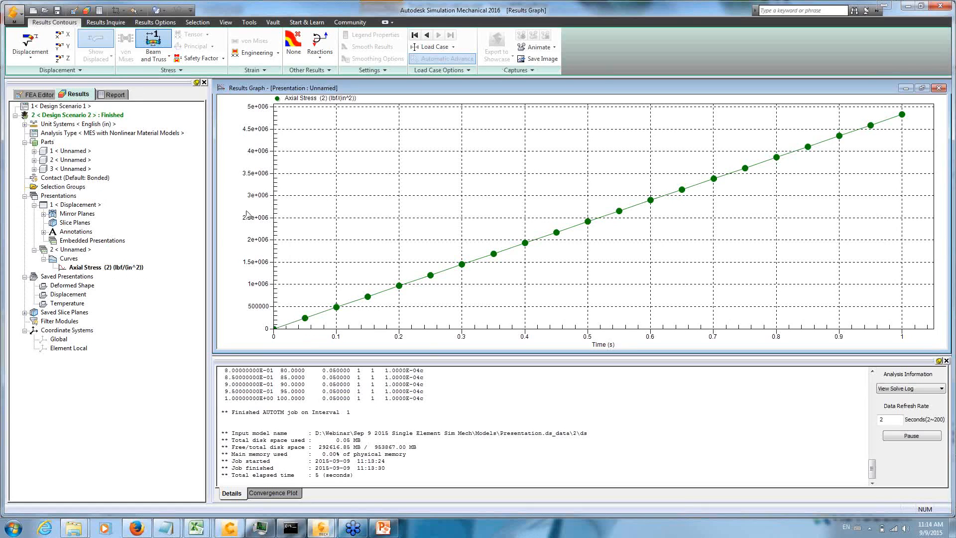
- Return to the Displacement presentation and graph the axial stress over time at the middle beam's top node
double_click(88, 205)
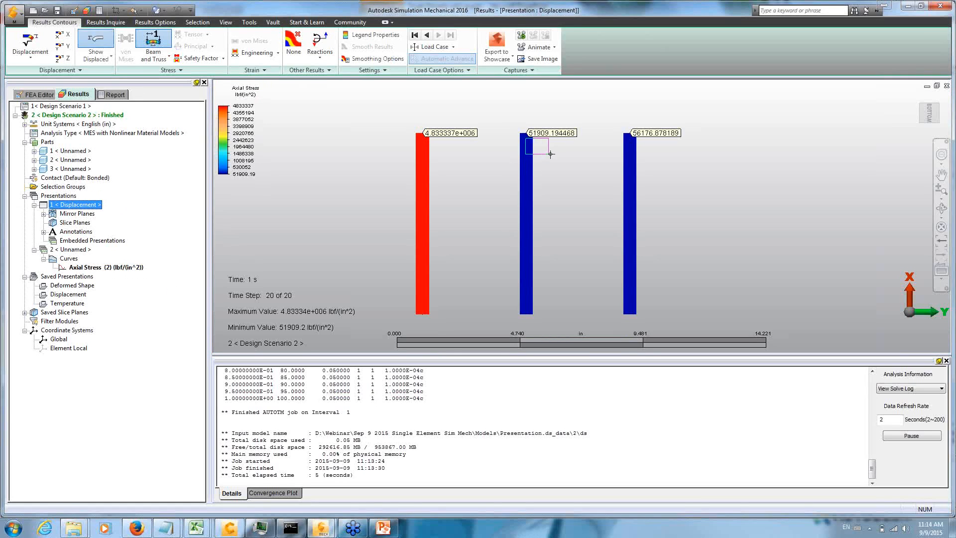
left_click_drag(535, 151, 505, 113)
right_click(324, 146)
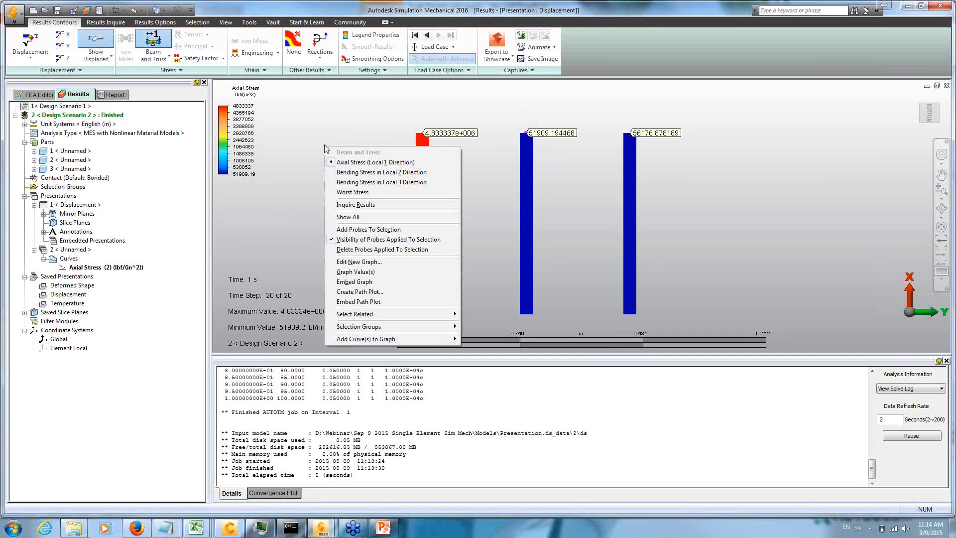
left_click(376, 273)
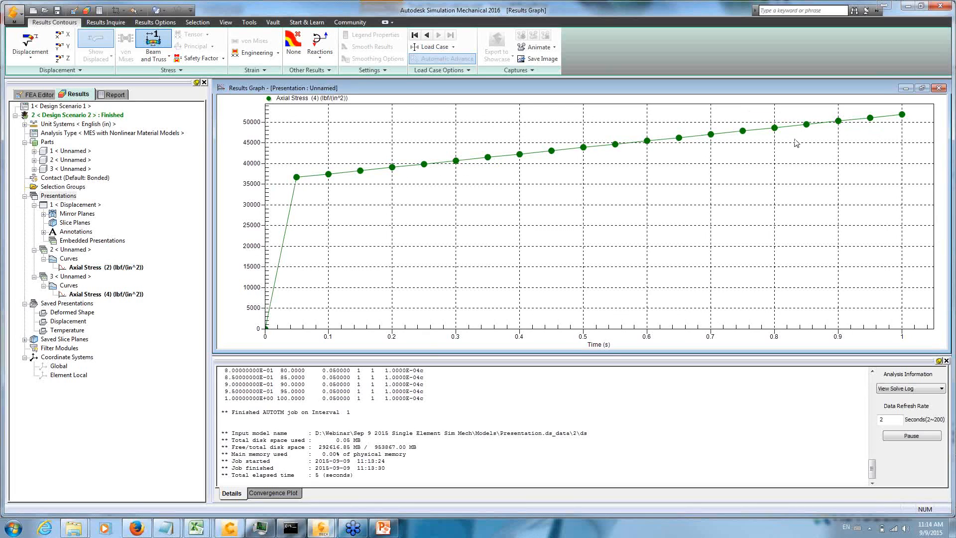
- Return to the Displacement presentation and graph the axial stress over time at the rightmost beam's top node
double_click(76, 207)
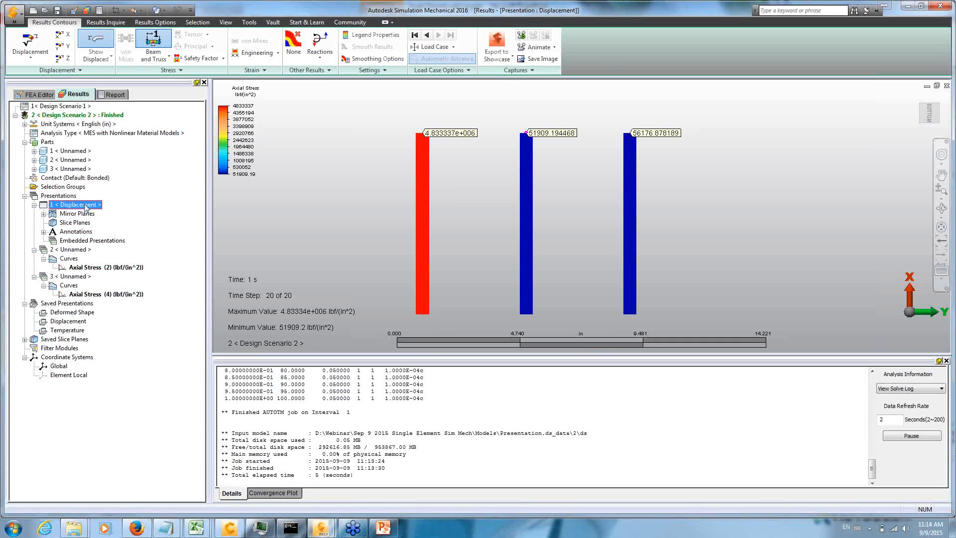
left_click_drag(815, 206, 602, 107)
right_click(340, 175)
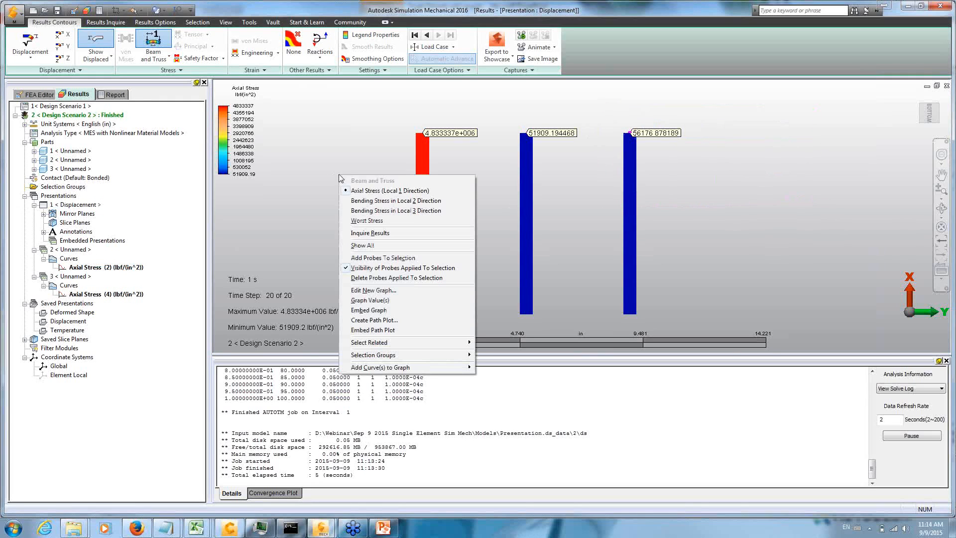
left_click(370, 300)
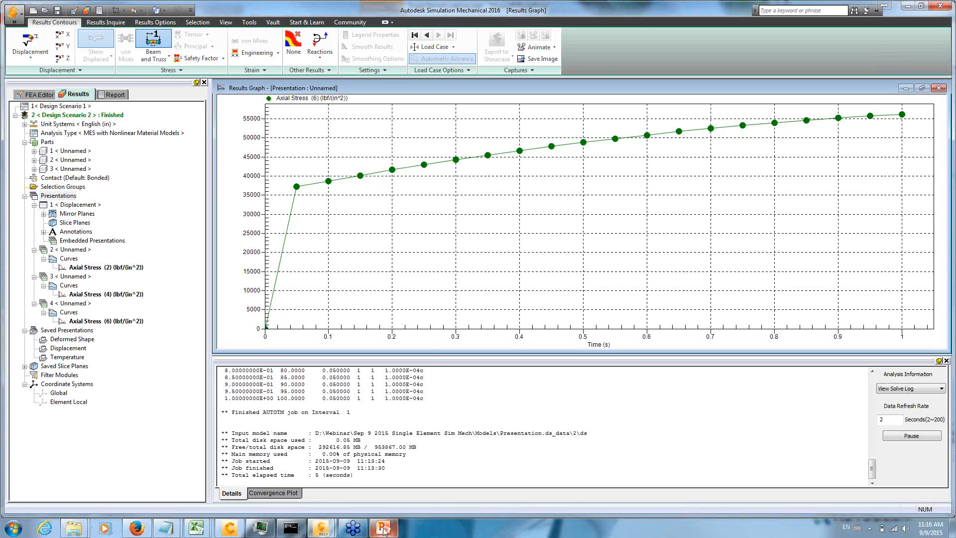
- Go back to the FEA Editor and add a new, empty design scenario
mouse_move(385, 531)
left_click(37, 95)
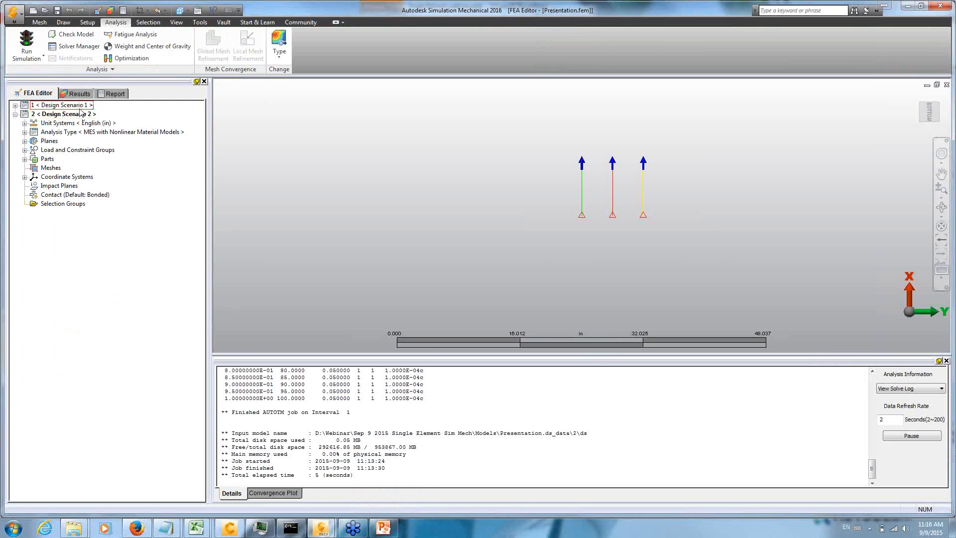
right_click(82, 114)
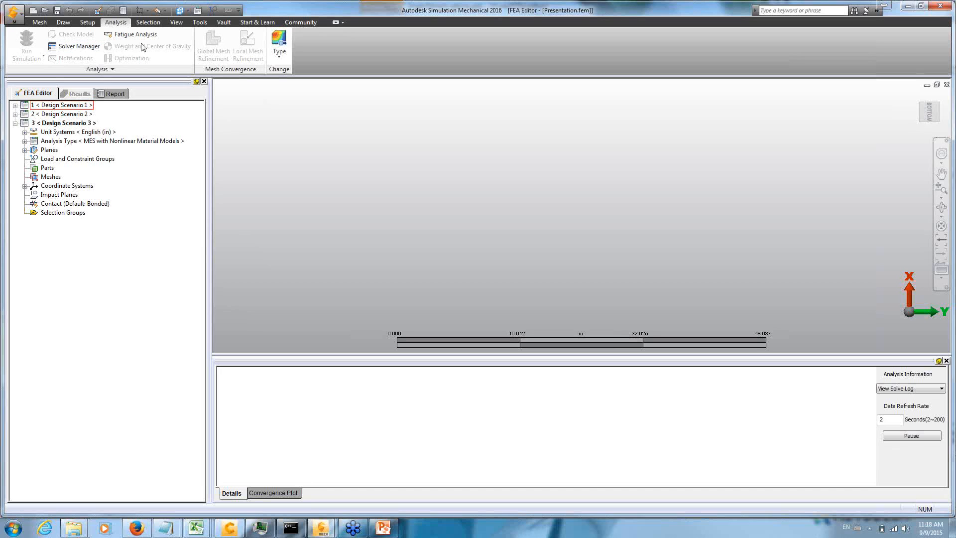
- Set Design Scenario 3's analysis type to Static Stress with Linear Material Models, keeping the change in the current scenario
left_click(152, 142)
right_click(152, 142)
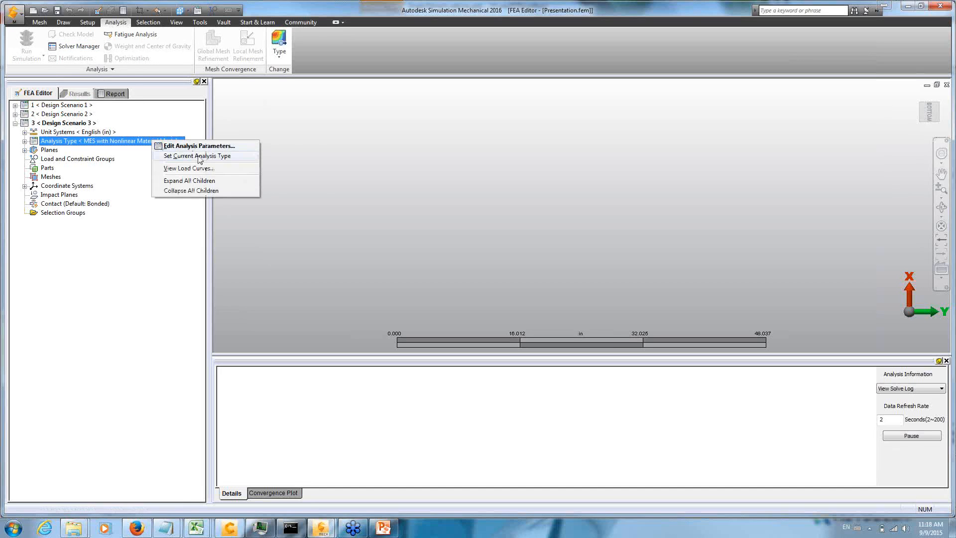
mouse_move(200, 159)
mouse_move(276, 155)
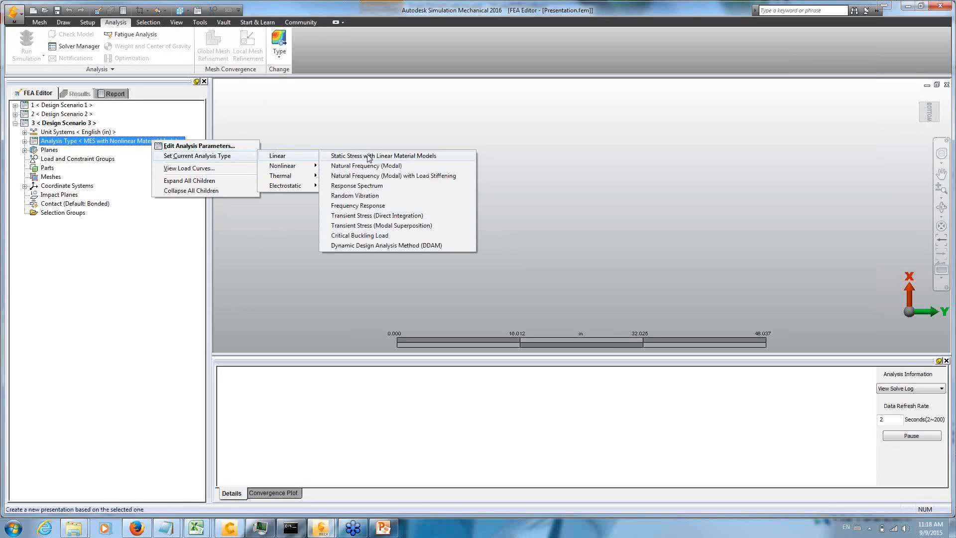
left_click(369, 156)
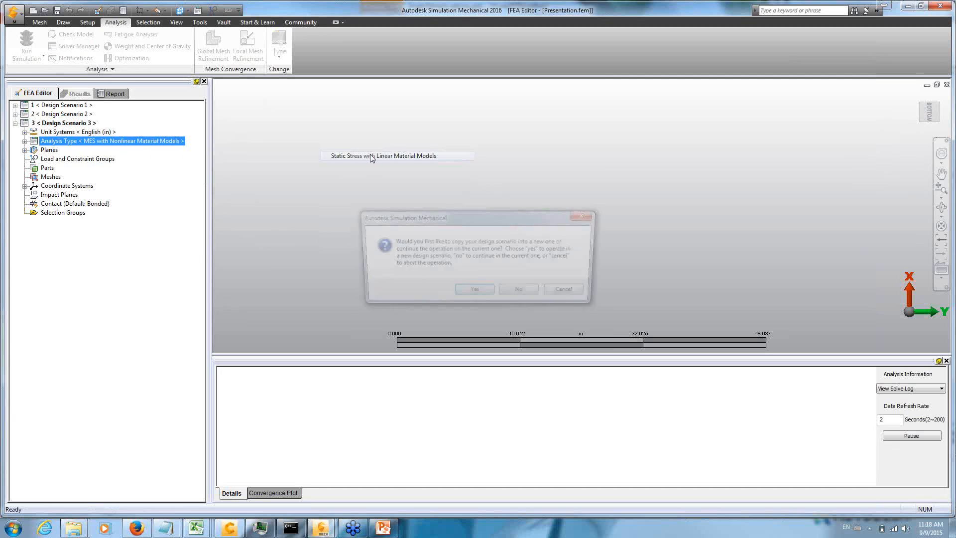
left_click(521, 290)
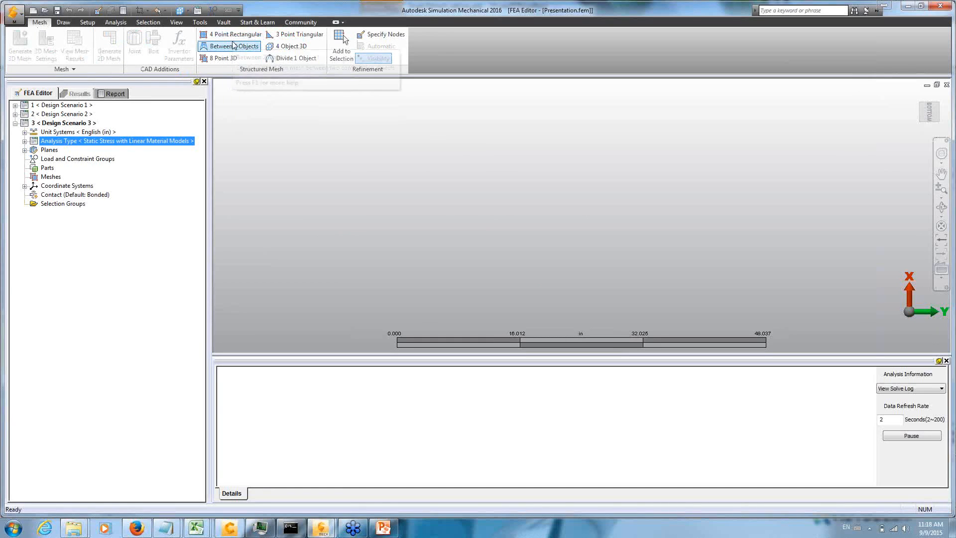
- Start a 4 Point Rectangular mesh with 1 division along AB and BC, placing the first vertex at the origin
left_click(232, 36)
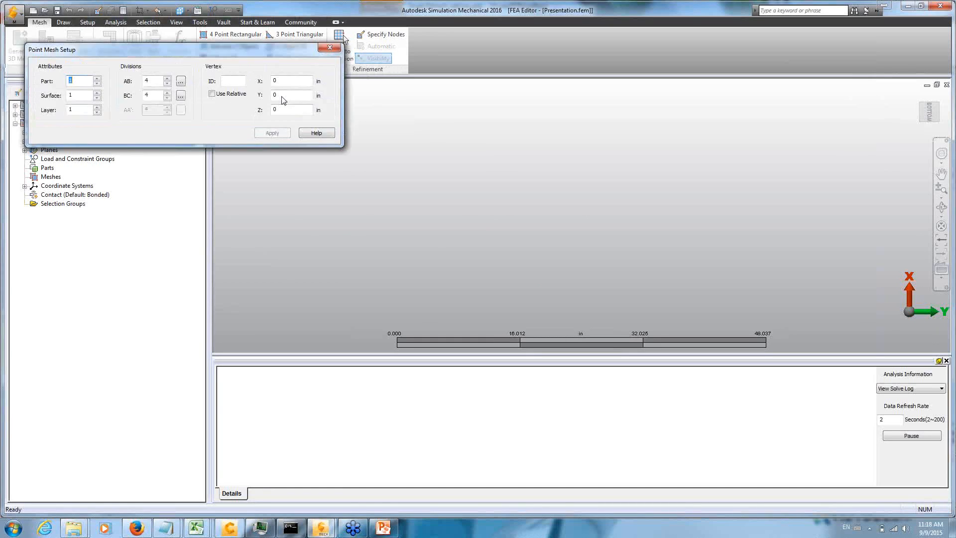
left_click(253, 174)
type("12")
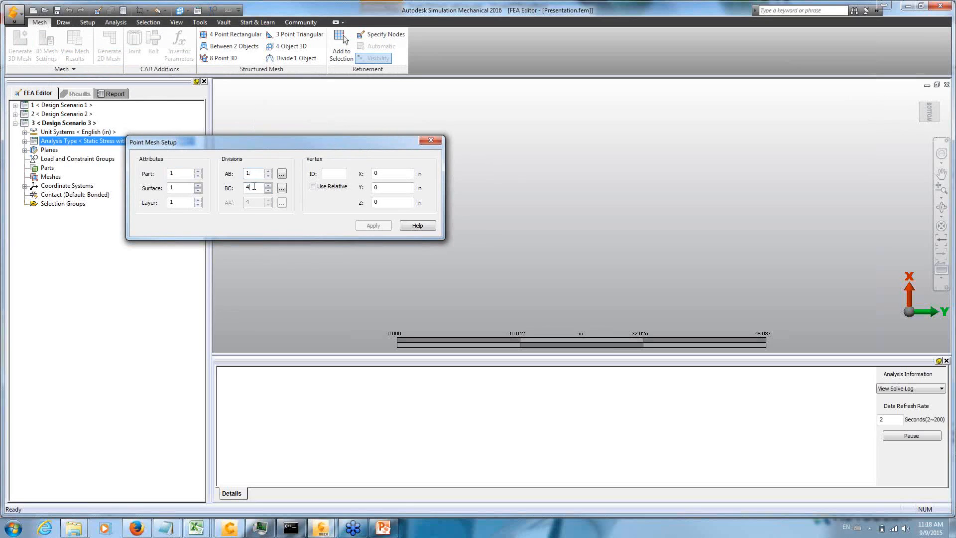
left_click(253, 188)
type("1")
left_click(392, 172)
- Place the other three mesh vertices using relative offsets of DX 1, DY 1 and DX -1 in, and apply the mesh
left_click(313, 185)
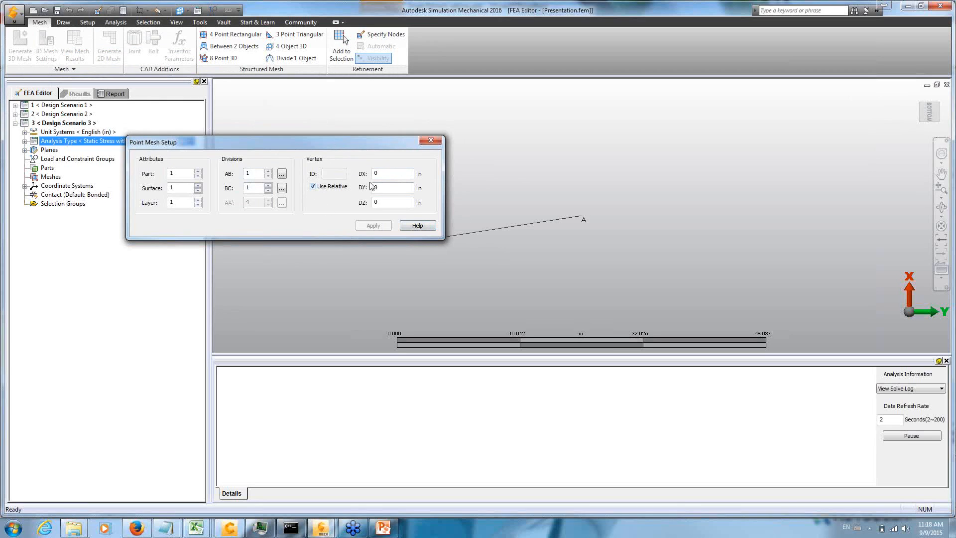
double_click(384, 174)
type("1")
key("Return")
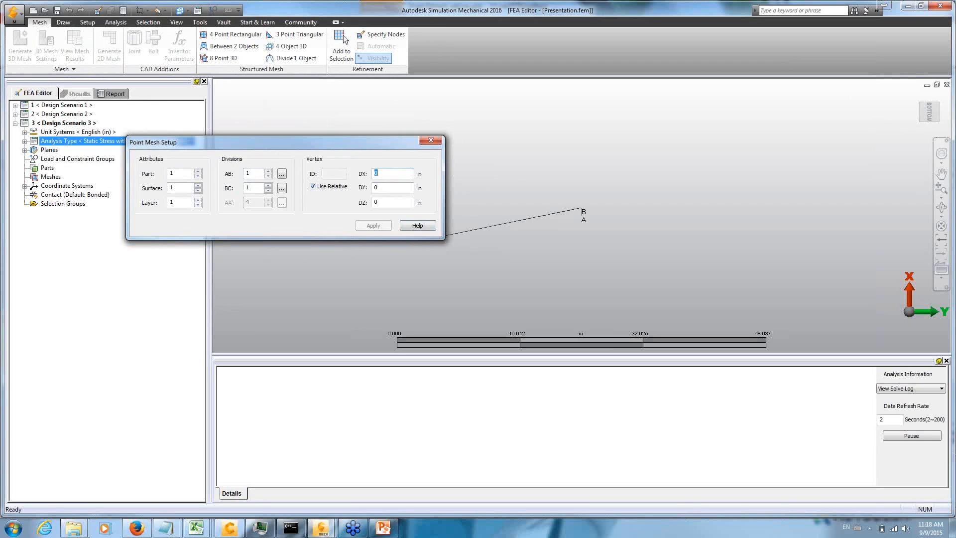
double_click(383, 188)
type("1")
key("Return")
type("-1")
key("Return")
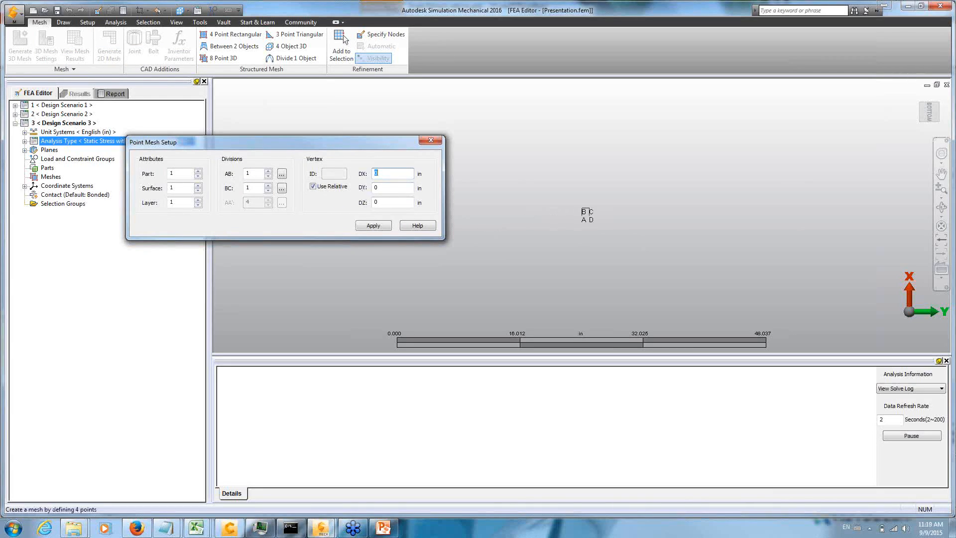
left_click(369, 227)
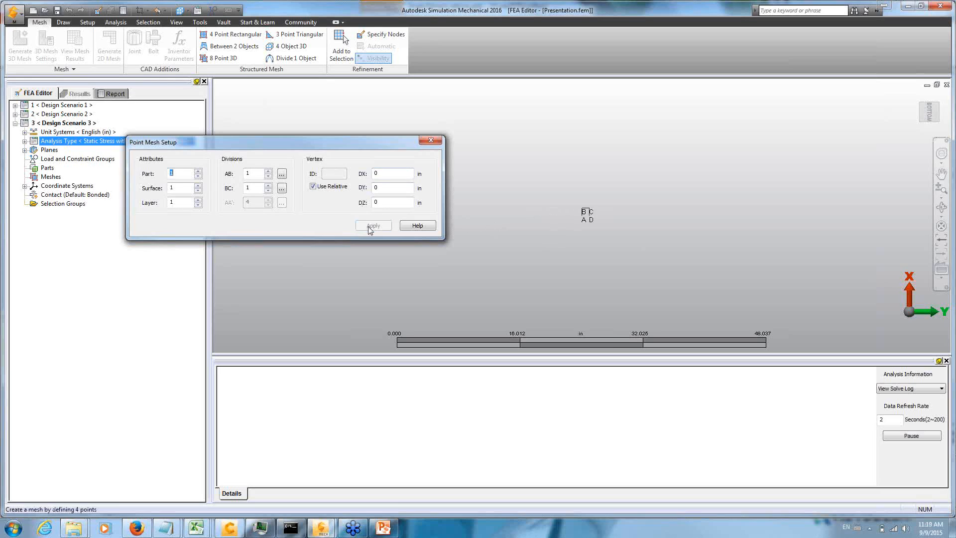
left_click(431, 140)
- Set the element type of Part 1 to Plate
scroll(593, 202, "up", 4)
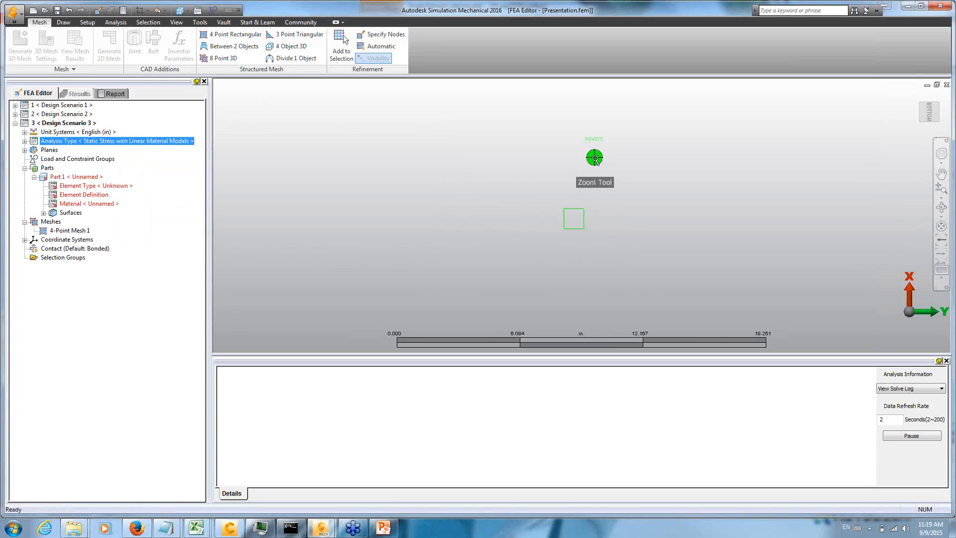
scroll(575, 209, "up", 5)
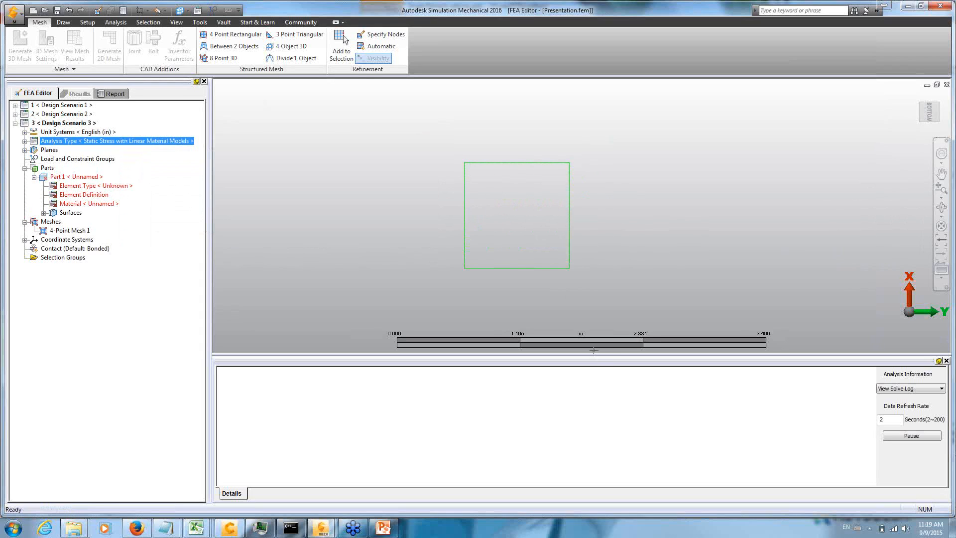
right_click(116, 188)
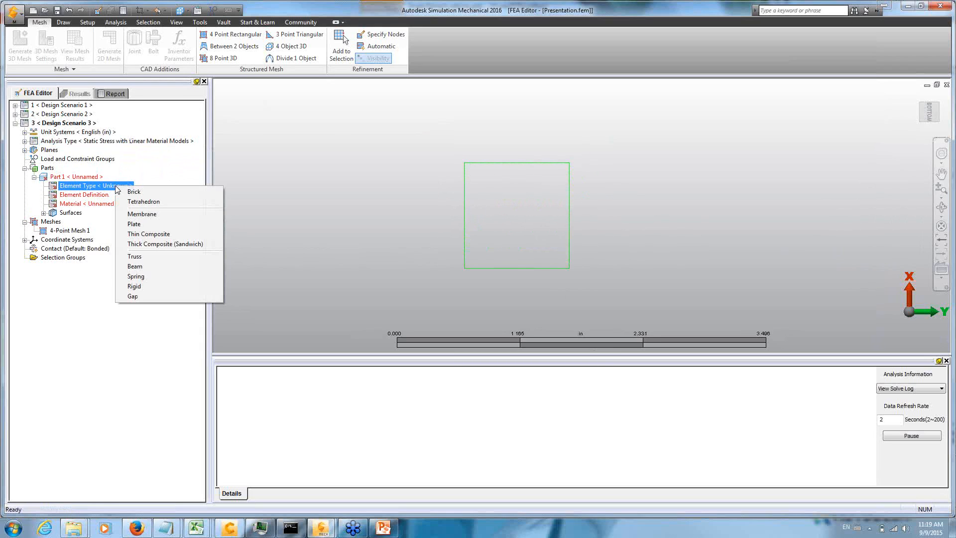
left_click(135, 222)
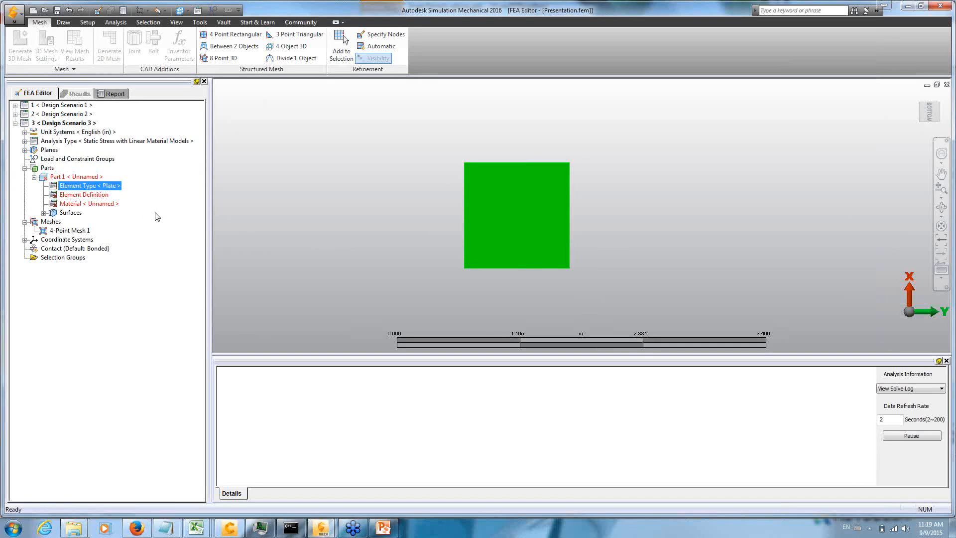
- Switch to vertex selection and inquire the coordinates of the plate's upper-left vertex
right_click(85, 194)
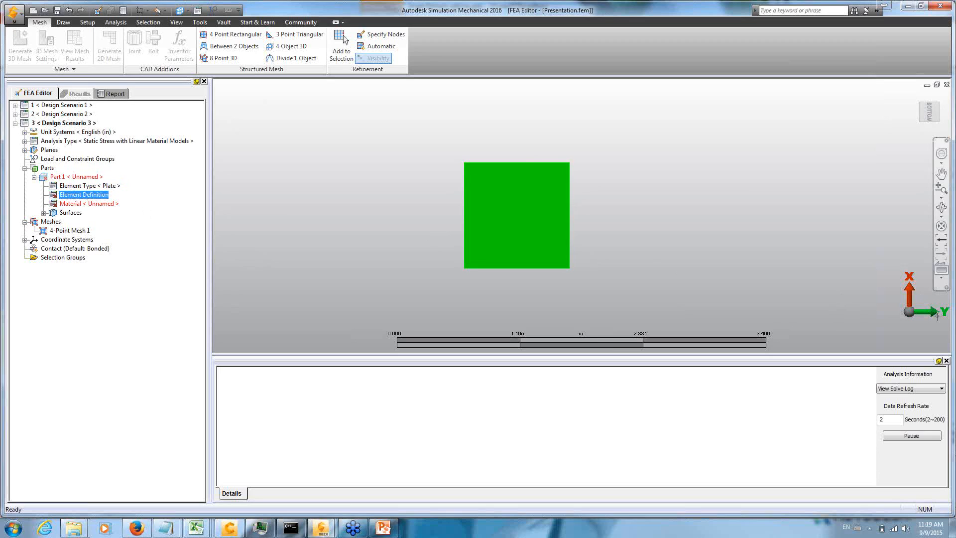
left_click(224, 128)
right_click(320, 133)
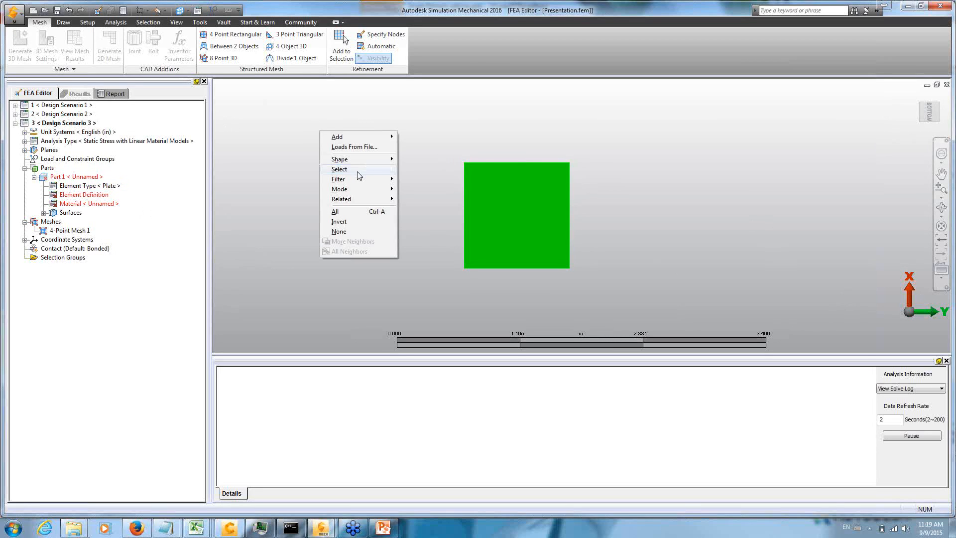
mouse_move(358, 174)
left_click(431, 222)
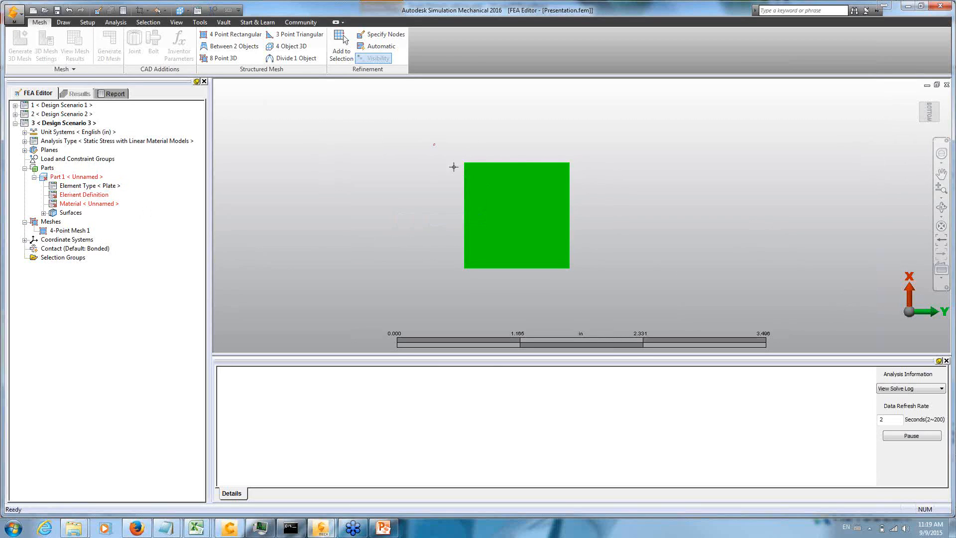
left_click(453, 167)
right_click(369, 211)
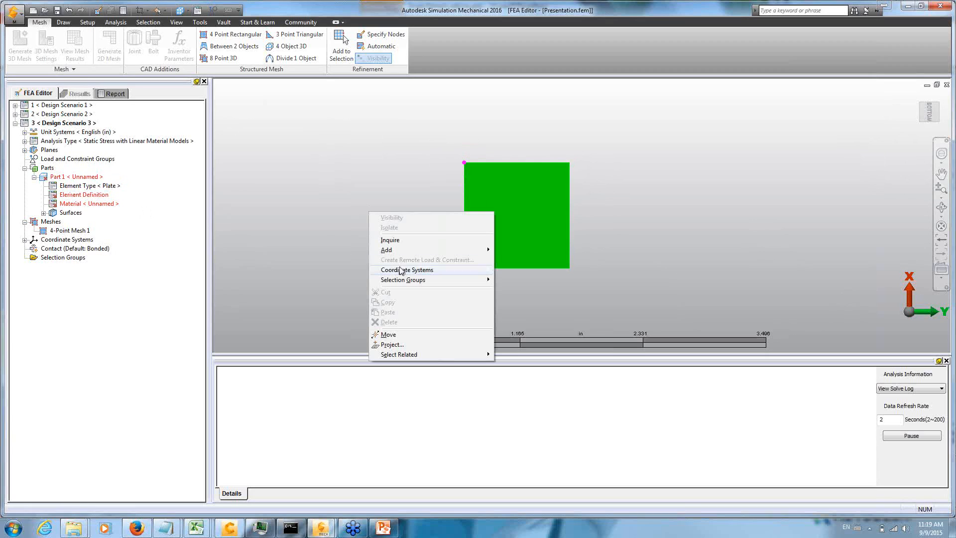
left_click(400, 241)
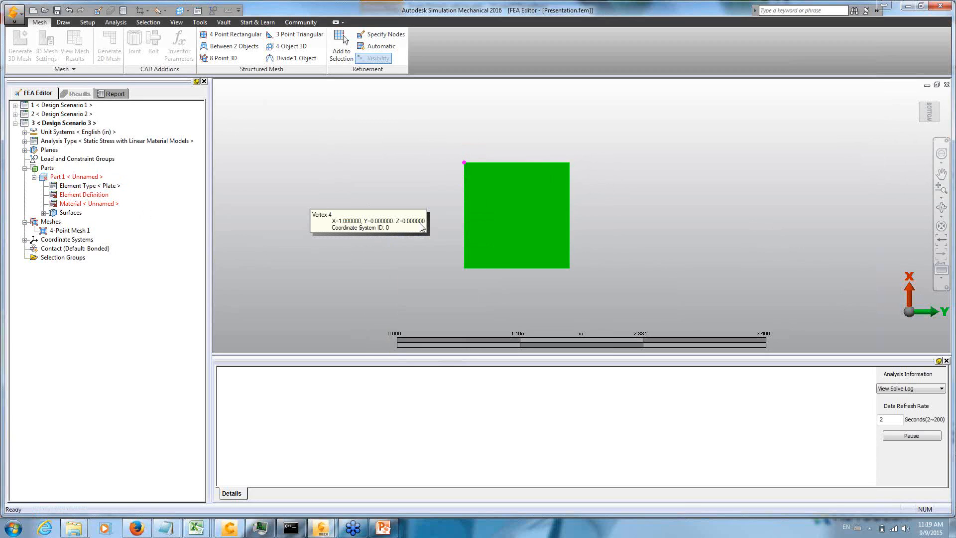
left_click(285, 170)
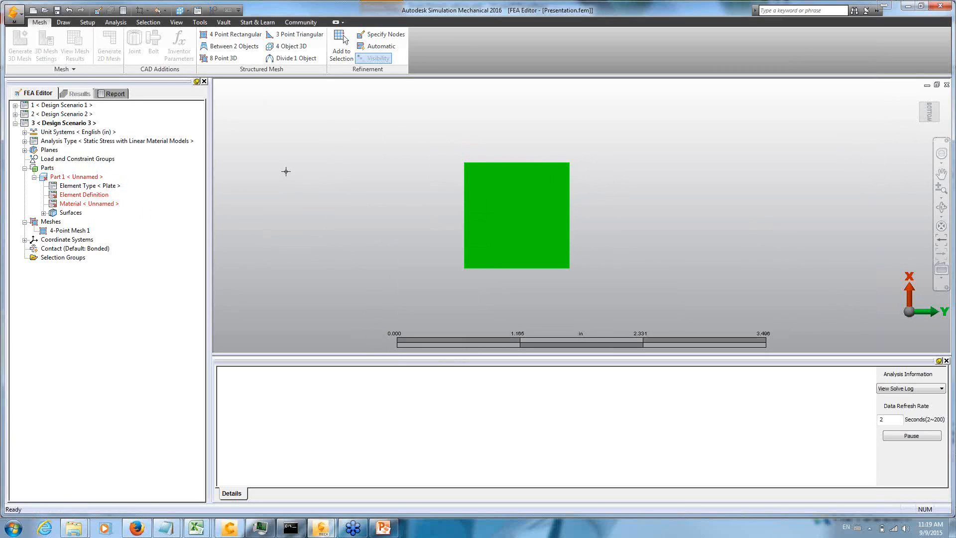
- Define the Part 1 plate elements with a thickness of 0.125 in and a Normal Point Z of -1 in
left_click(100, 194)
right_click(98, 197)
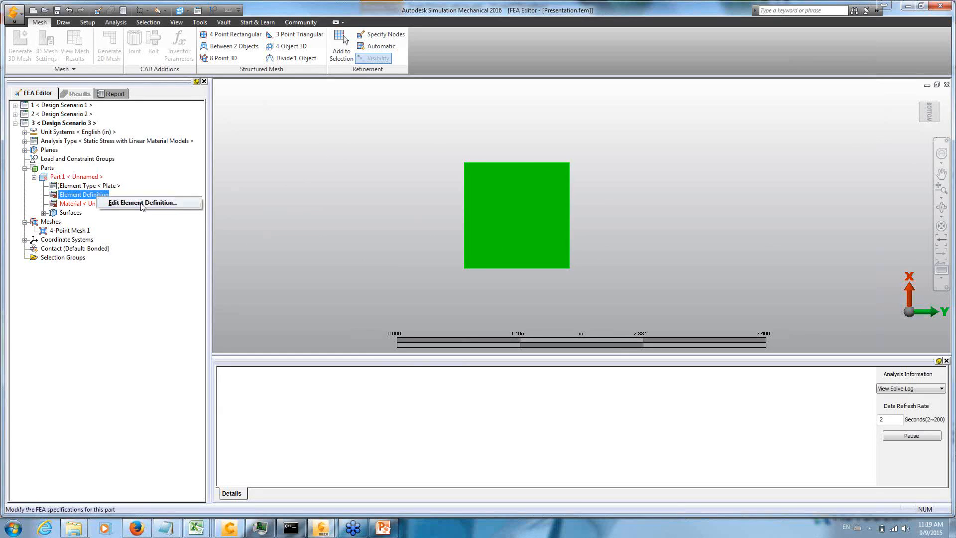
left_click(143, 200)
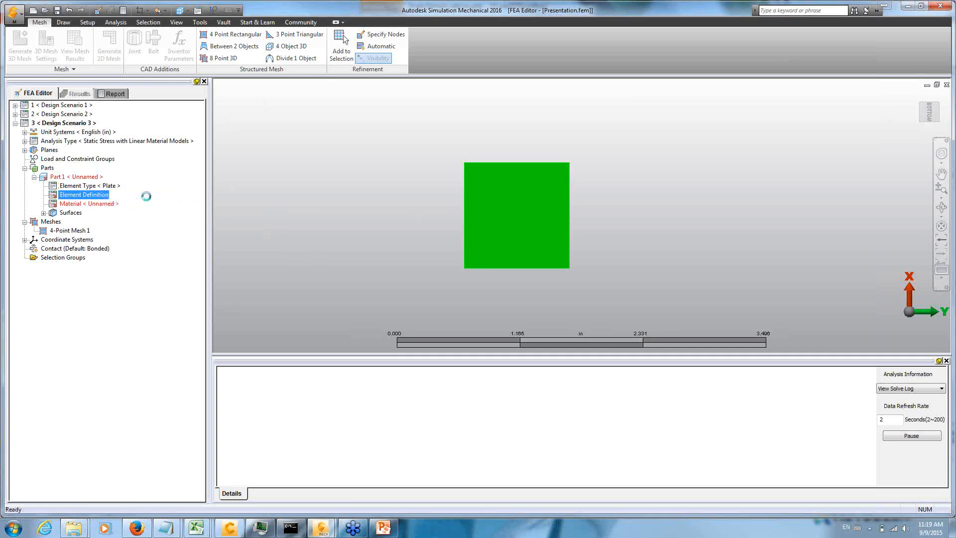
left_click(351, 276)
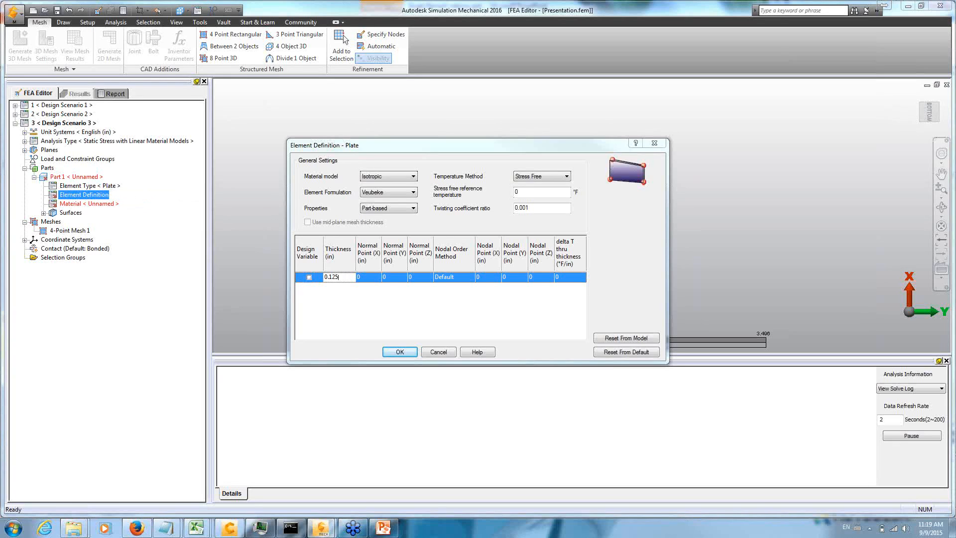
left_click(420, 277)
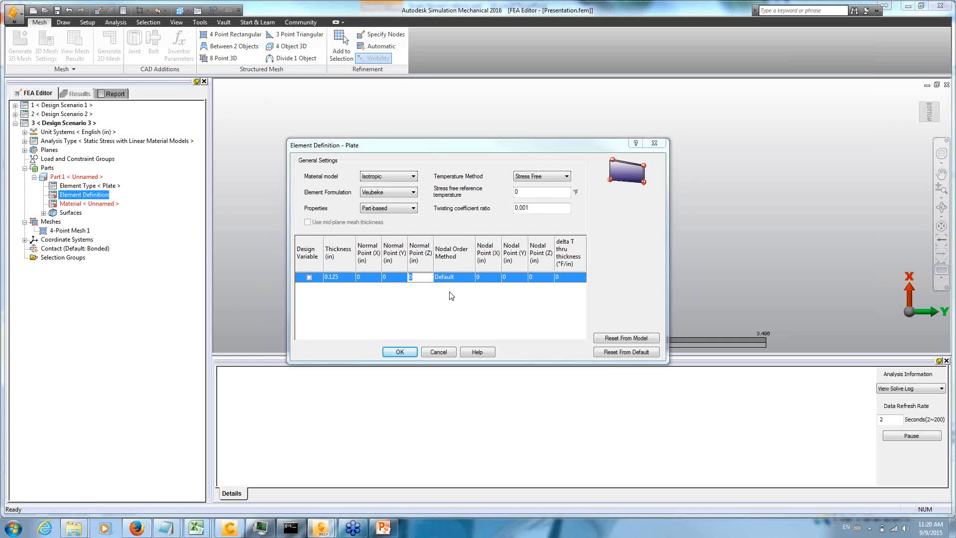
type("-1")
left_click(407, 353)
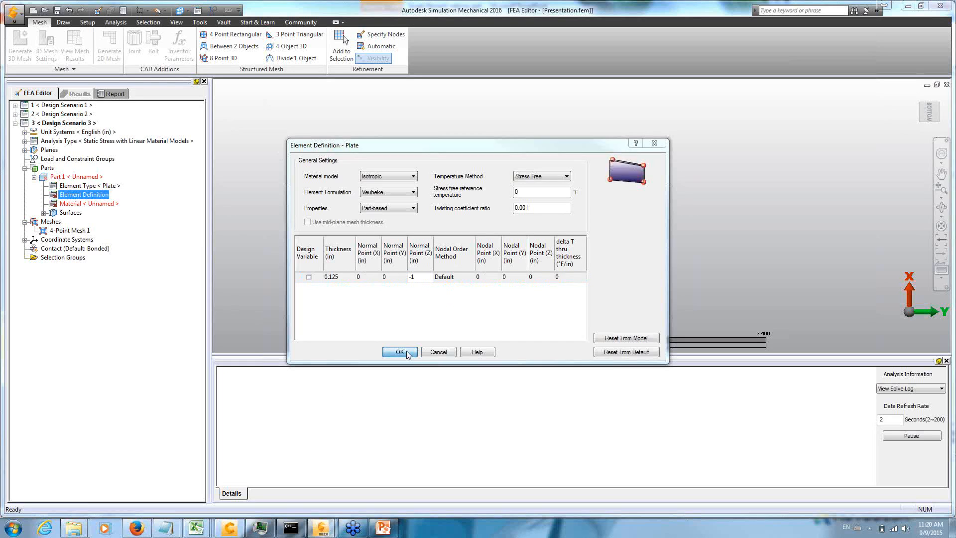
left_click(400, 352)
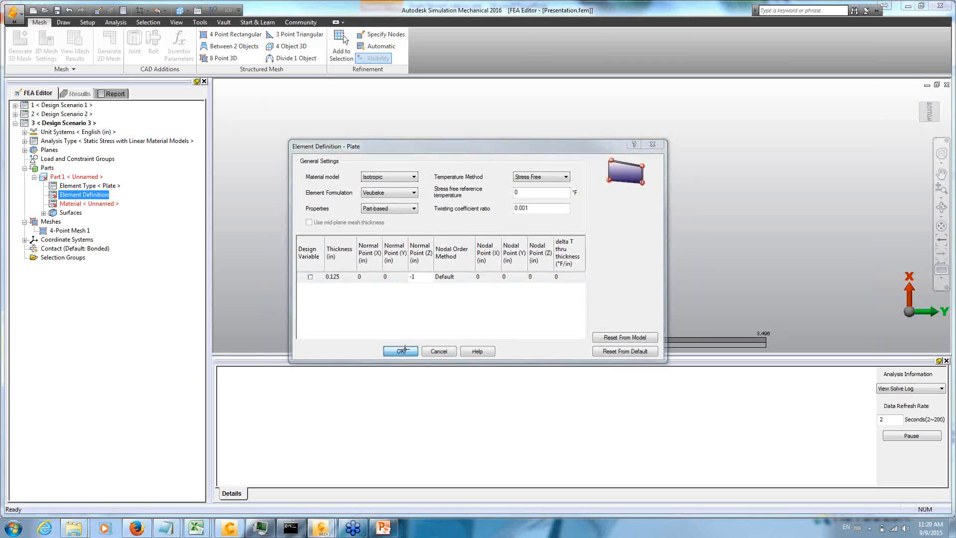
- Examine the plate's orientation relative to the Z axis from several angles, ending in the Top view
mouse_move(494, 187)
left_mouse_down()
mouse_move(498, 147)
mouse_move(527, 181)
mouse_move(523, 200)
mouse_move(510, 199)
left_mouse_up()
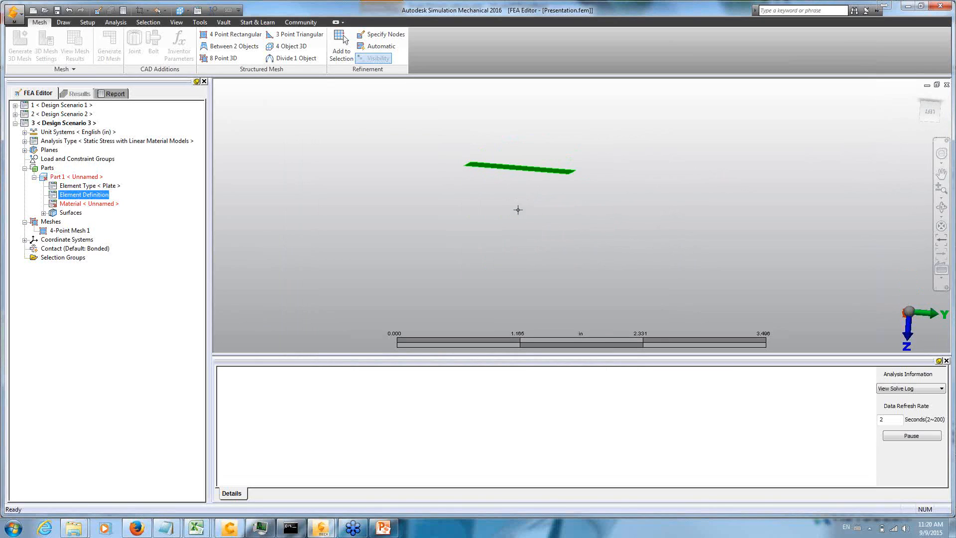
left_click_drag(516, 209, 522, 179)
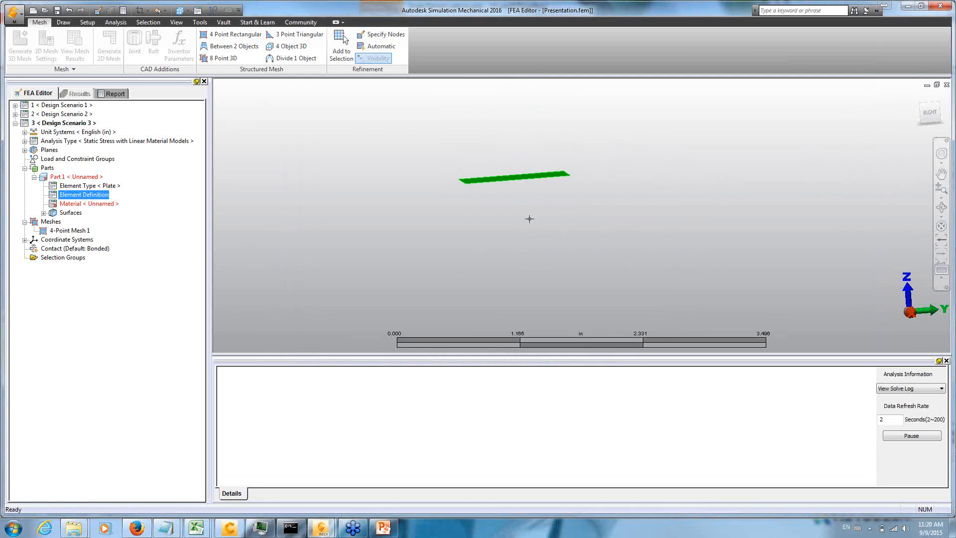
scroll(528, 218, "up", 1)
mouse_move(536, 211)
left_mouse_down()
mouse_move(557, 203)
mouse_move(535, 207)
left_mouse_up()
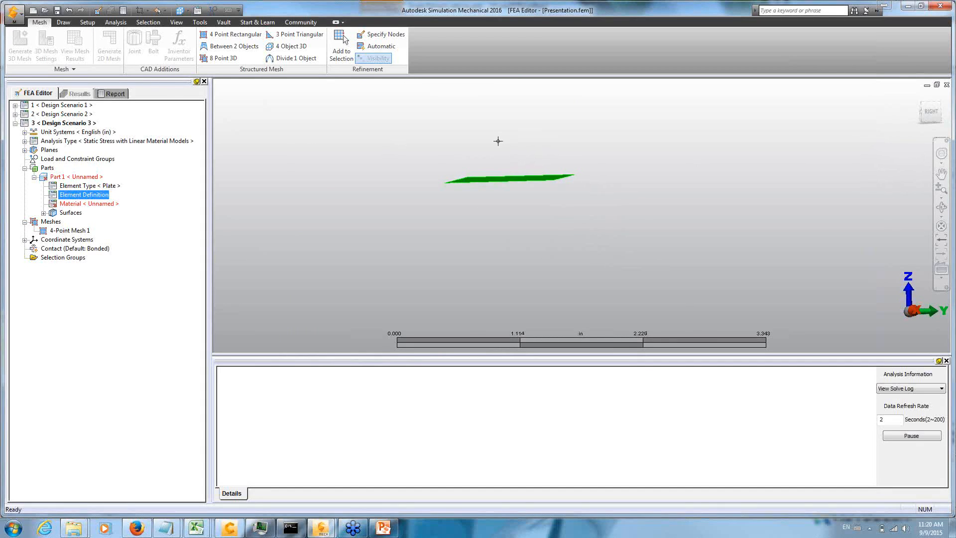
middle_click_drag(502, 135, 480, 188, "shift")
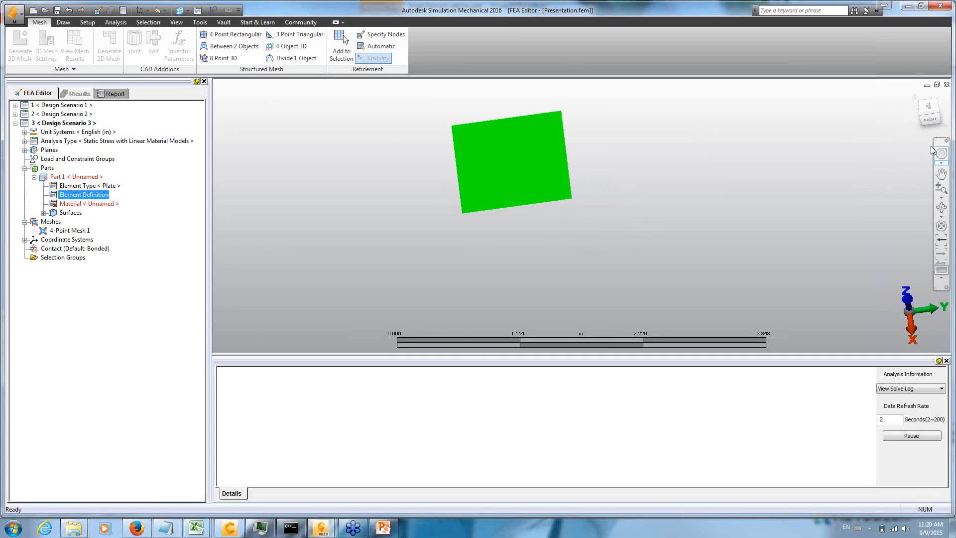
left_click(928, 109)
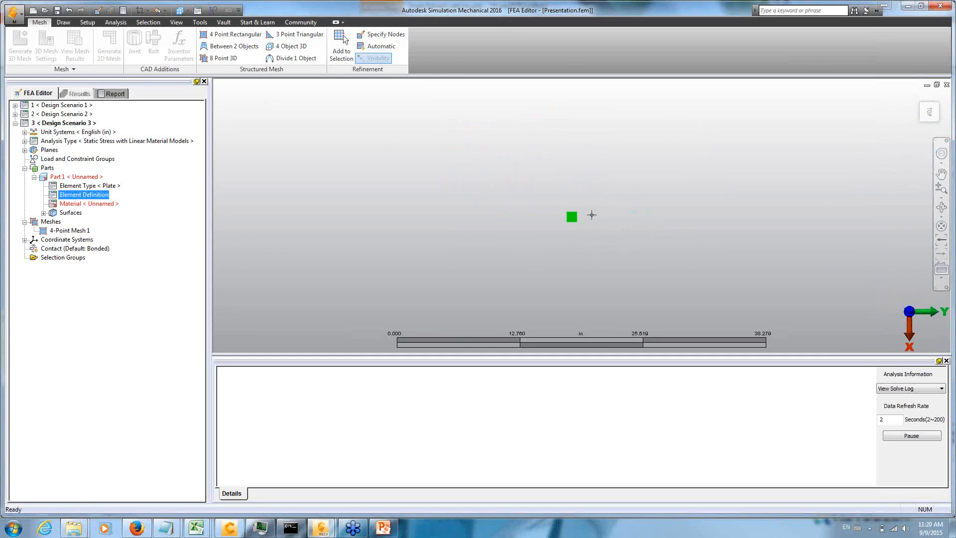
scroll(622, 219, "up", 5)
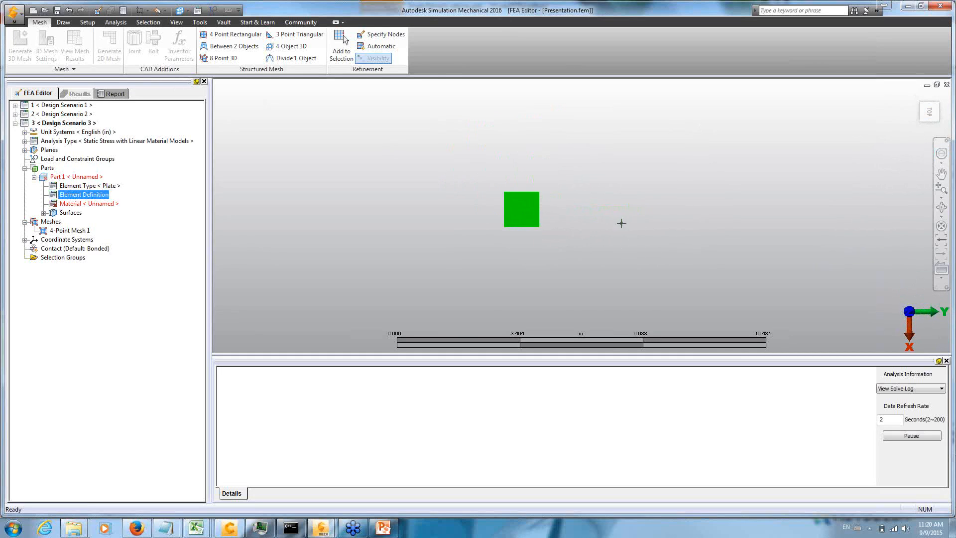
scroll(617, 220, "up", 1)
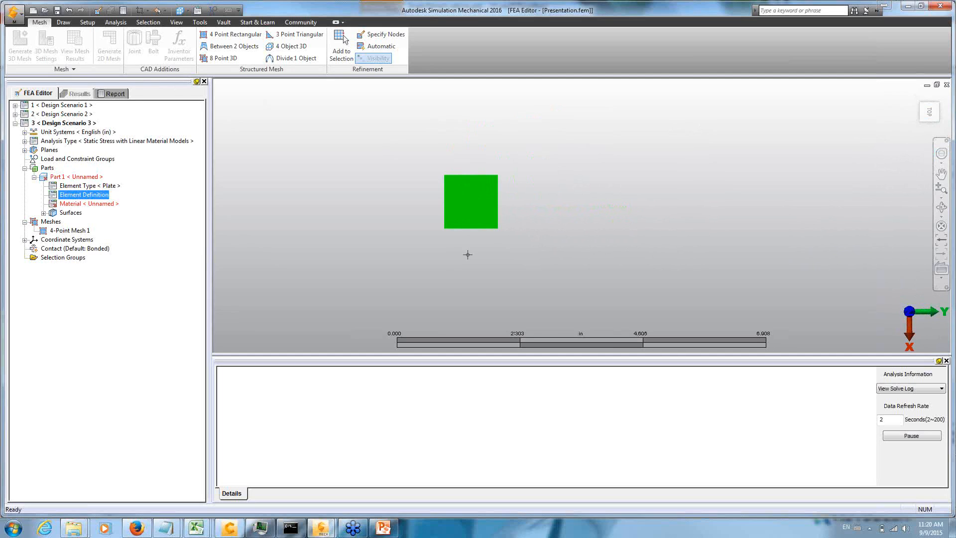
- Assign the library material Steel (ASTM - A36) to Part 1
right_click(90, 204)
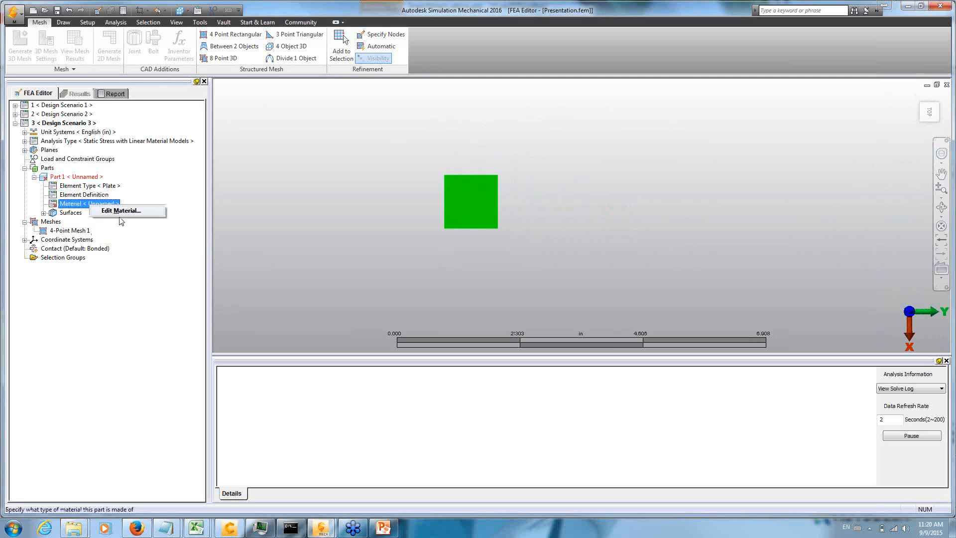
left_click(121, 211)
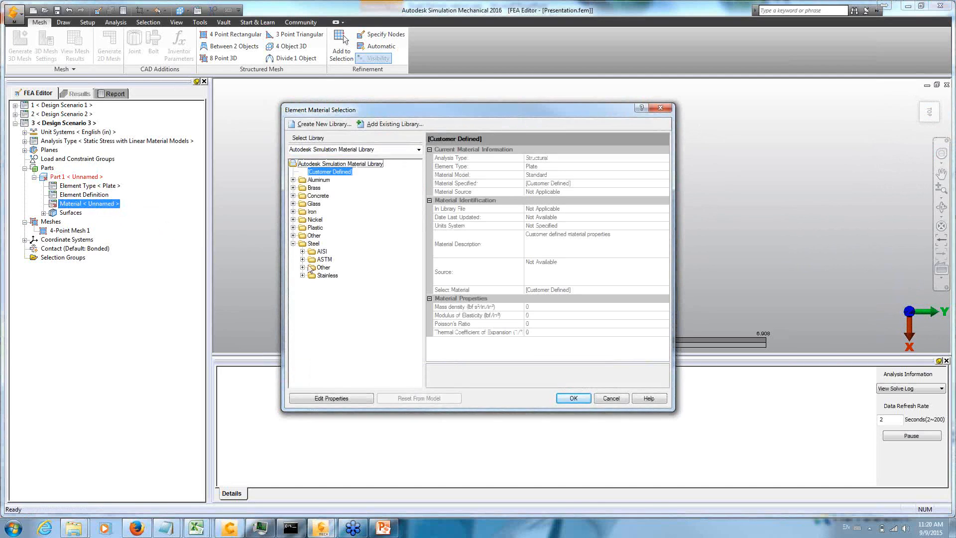
left_click(303, 259)
left_click(367, 276)
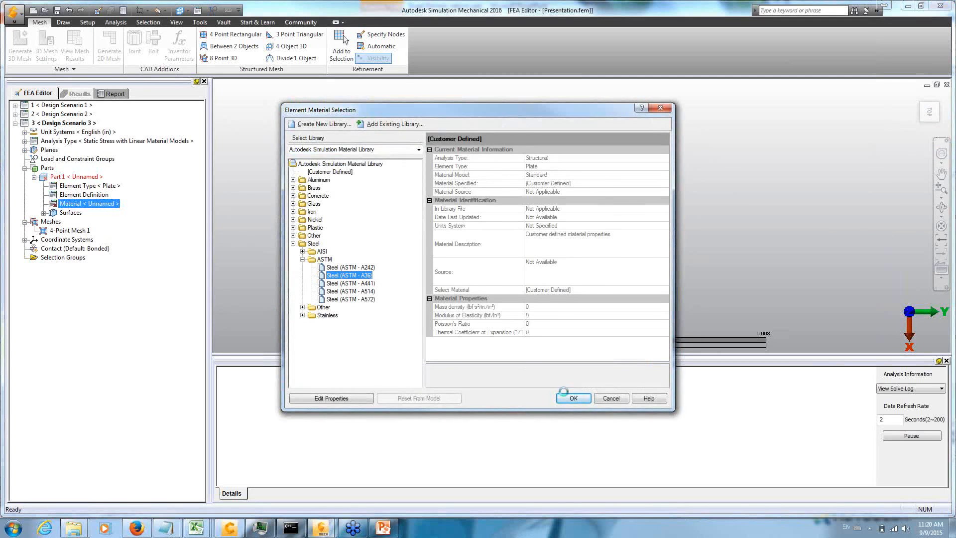
left_click(573, 399)
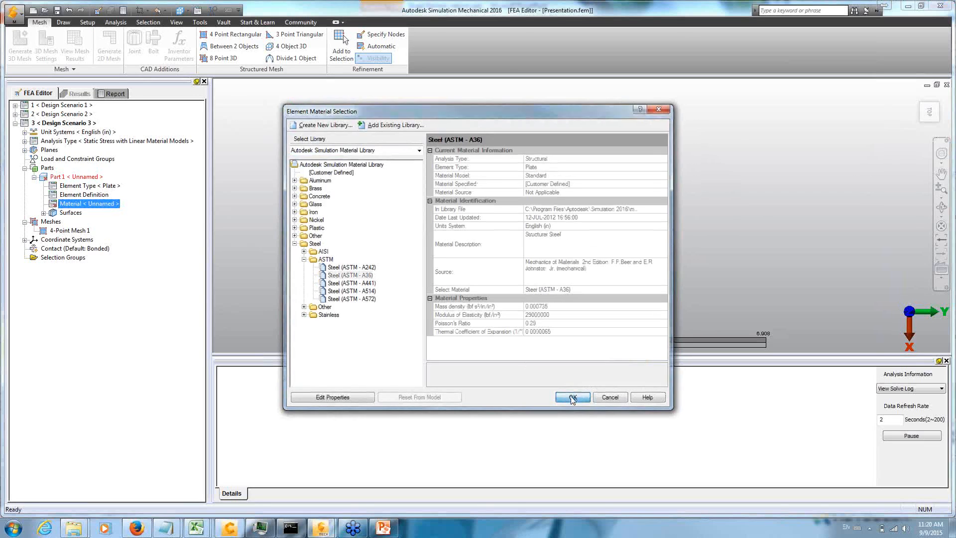
- Apply Fixed nodal general constraints to the two vertices on the plate's left edge
left_click_drag(289, 113, 454, 260)
right_click(384, 205)
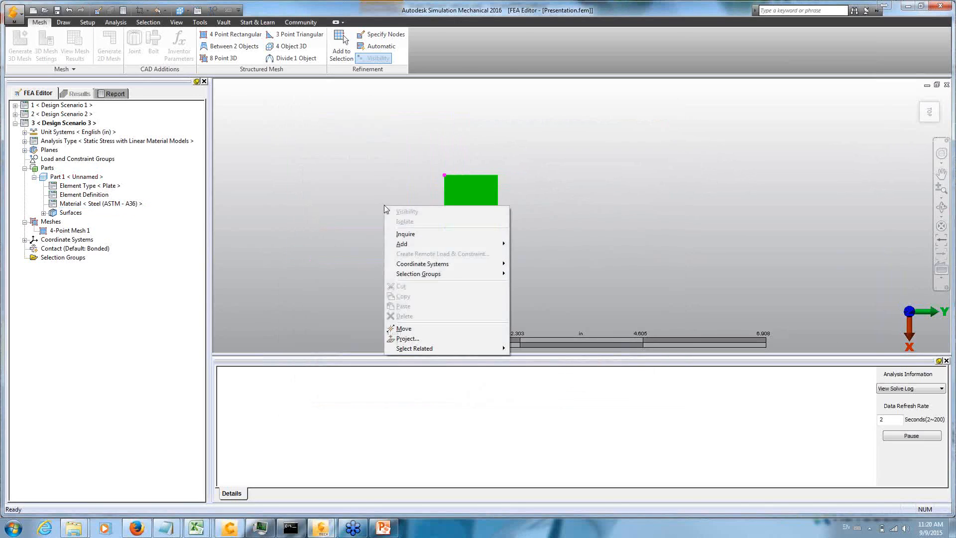
mouse_move(413, 244)
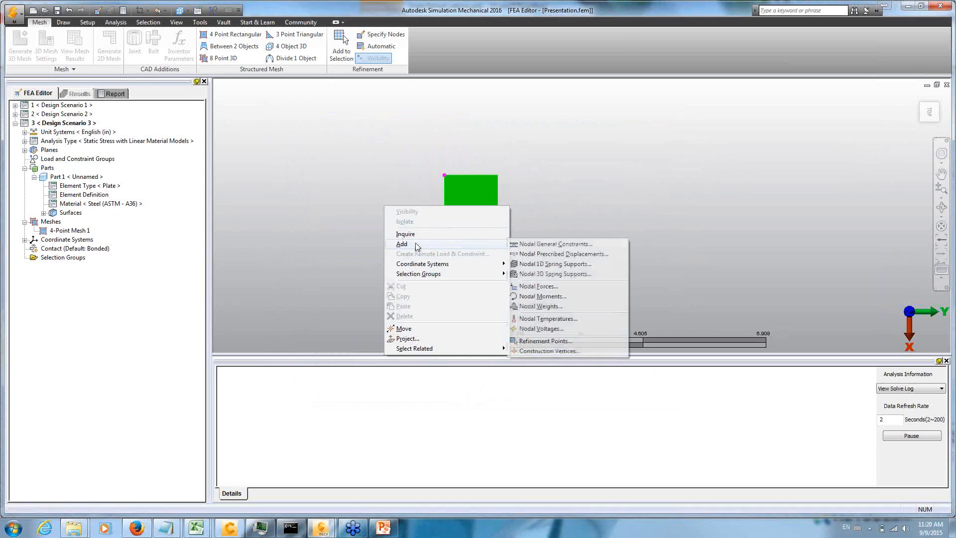
left_click(557, 245)
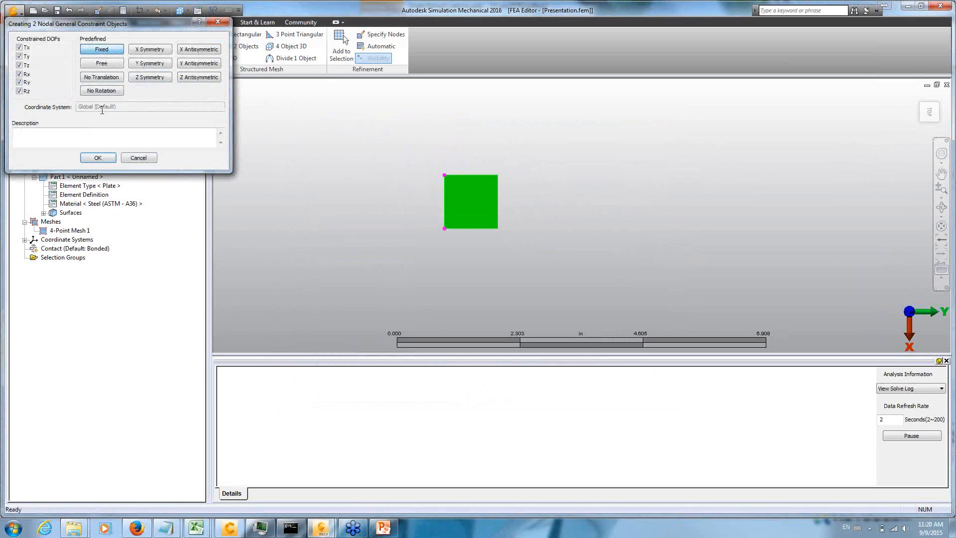
left_click(98, 157)
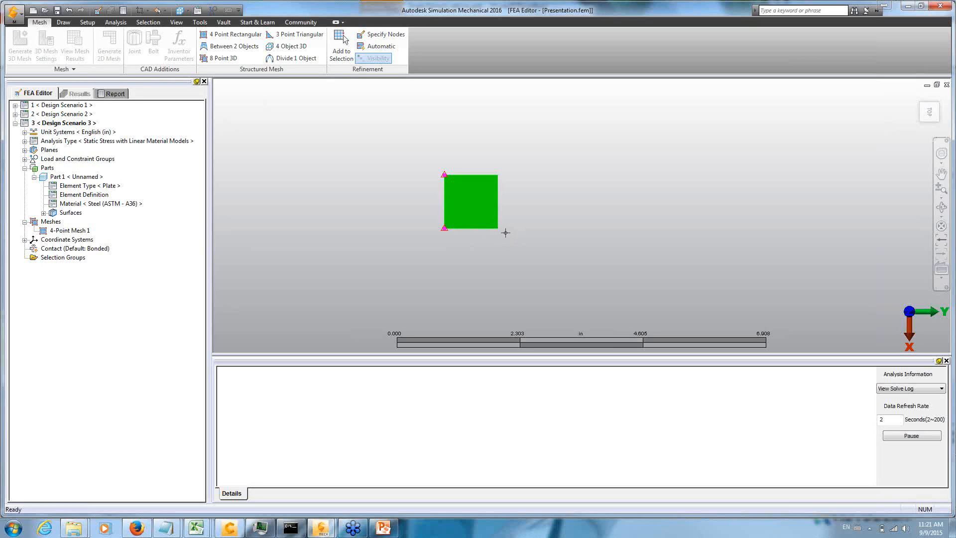
- Apply 100 lbf nodal forces in the Y direction to the two vertices on the plate's right edge, in load case 1
left_click_drag(484, 154, 532, 235)
right_click(342, 241)
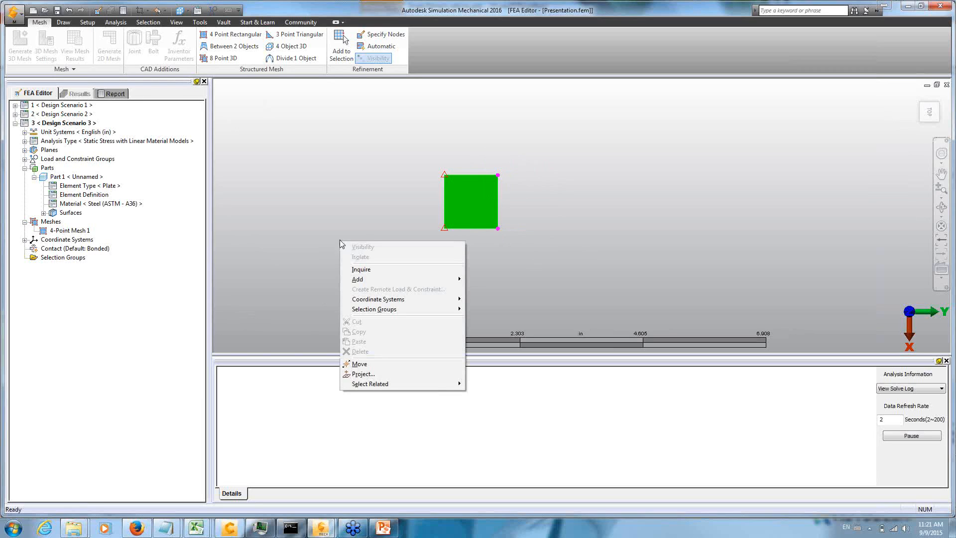
mouse_move(368, 280)
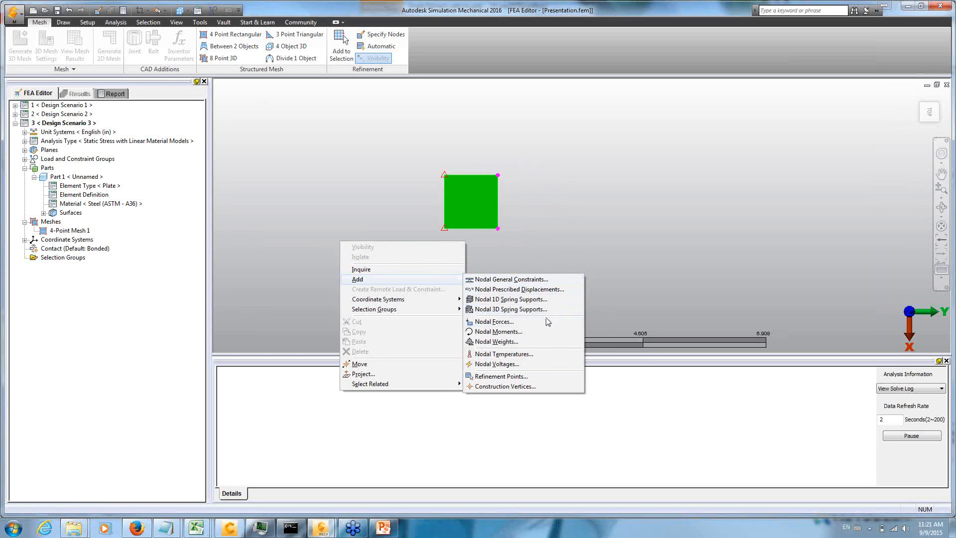
left_click(503, 321)
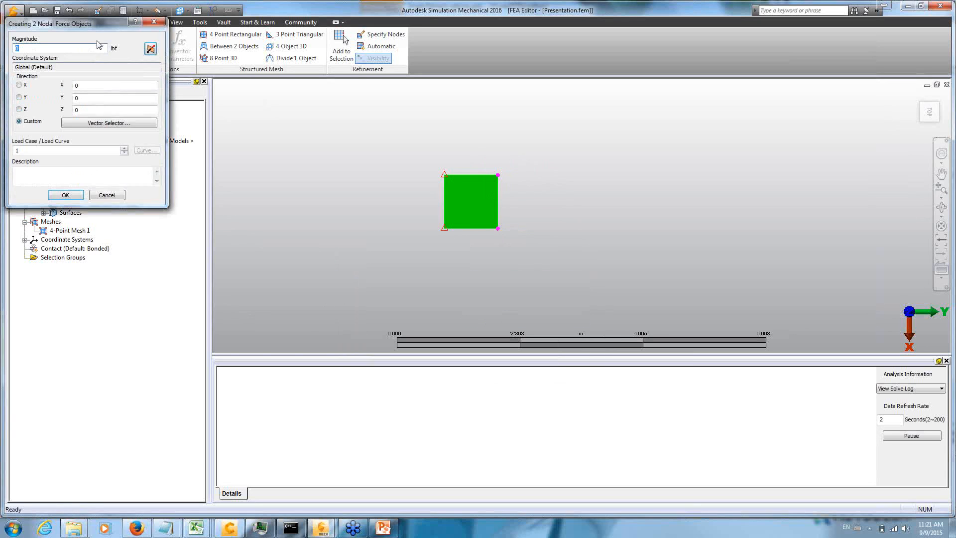
left_click_drag(88, 25, 221, 115)
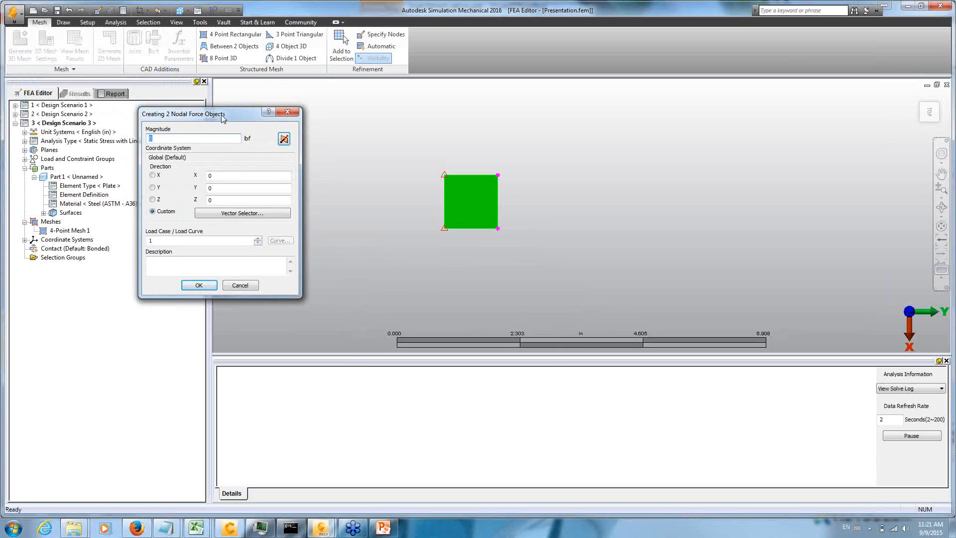
type("100")
left_click(152, 187)
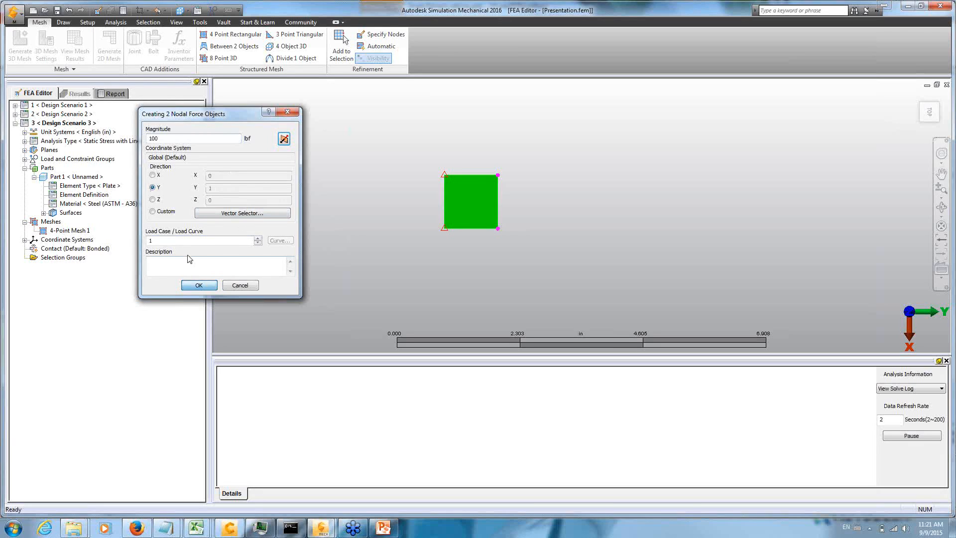
left_click(199, 285)
- Add 100 lbf nodal forces in the Z direction to the same right-edge vertices, assigned to load case 2
right_click(317, 190)
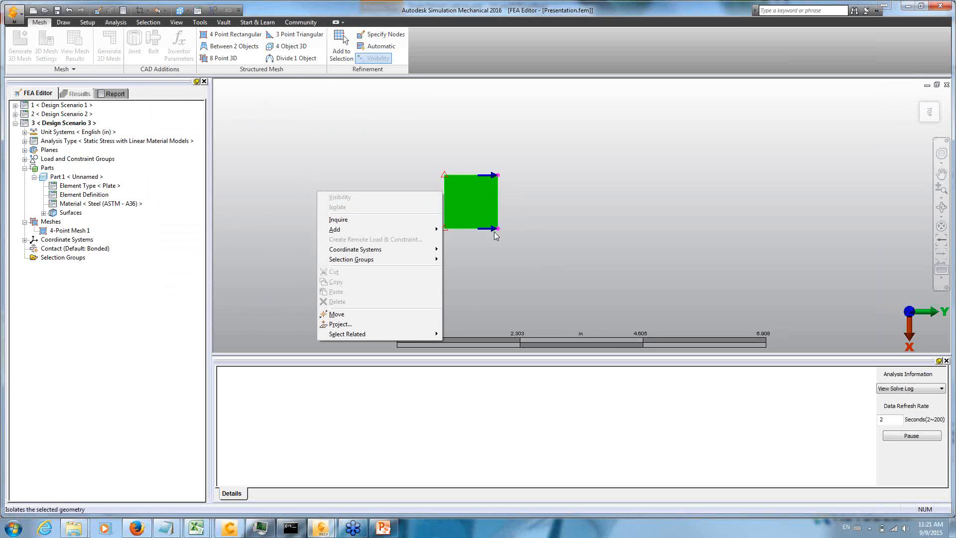
mouse_move(384, 228)
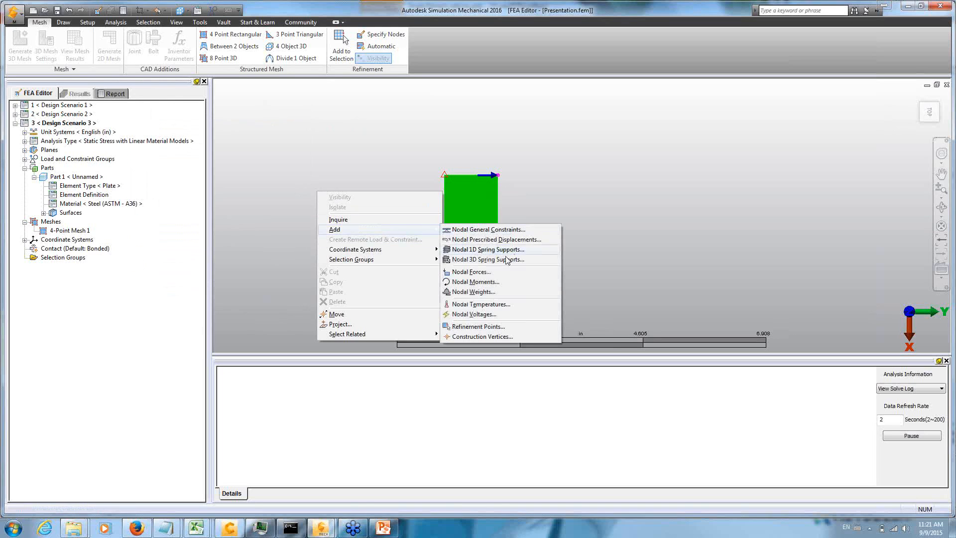
left_click(498, 274)
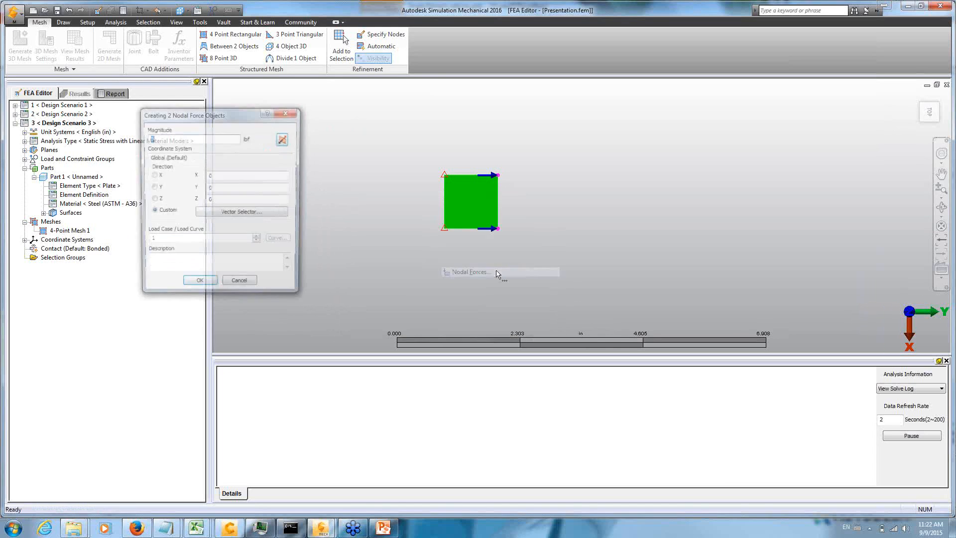
type("100")
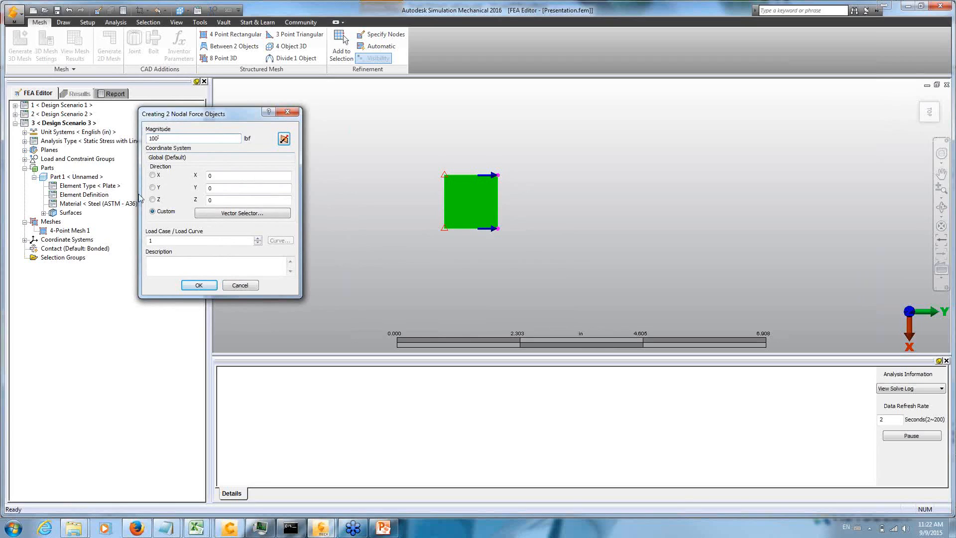
left_click(152, 200)
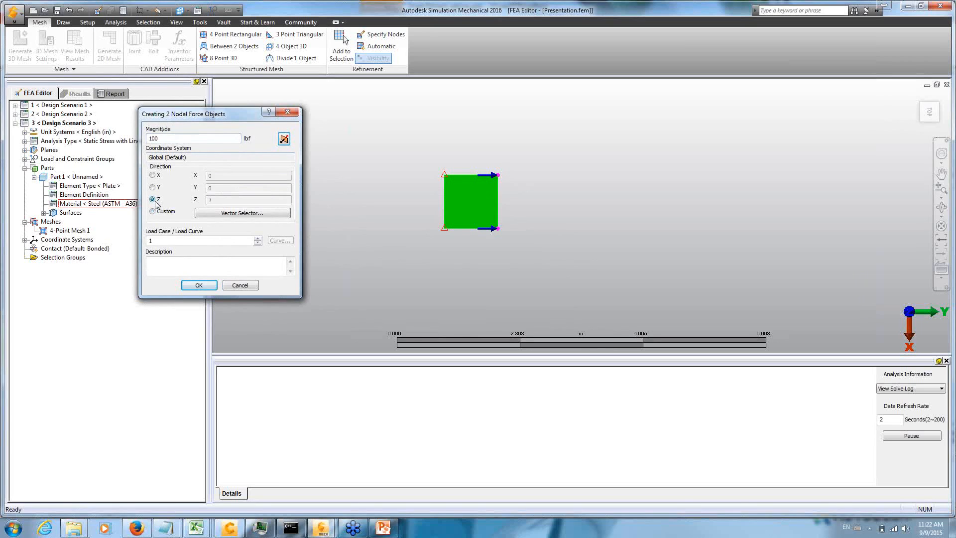
left_click(258, 238)
left_click(150, 240)
left_click(205, 287)
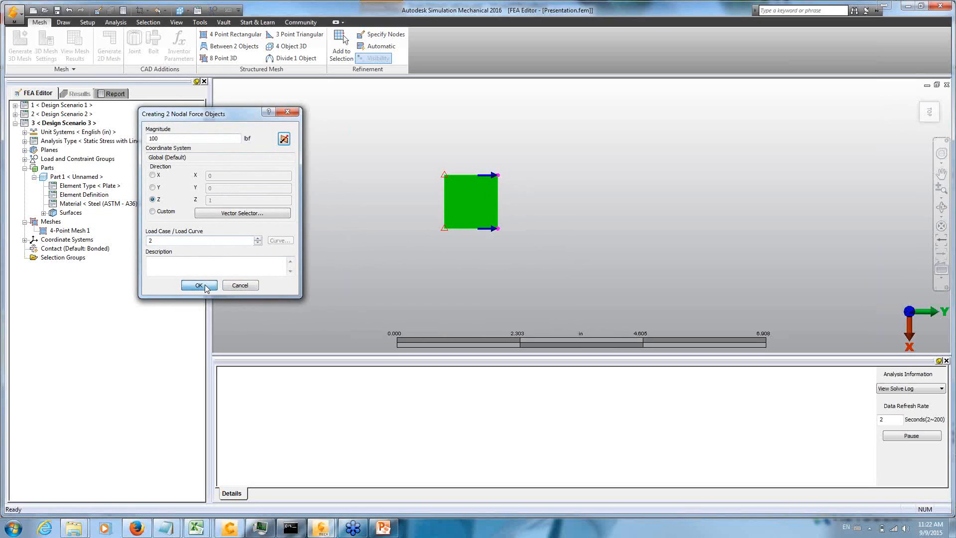
- Add 100 lbf nodal forces to the plate's two right-edge vertices in custom direction X 0, Y -1, Z 1, assigned to load case 3
middle_click_drag(489, 255, 508, 191)
right_click(348, 172)
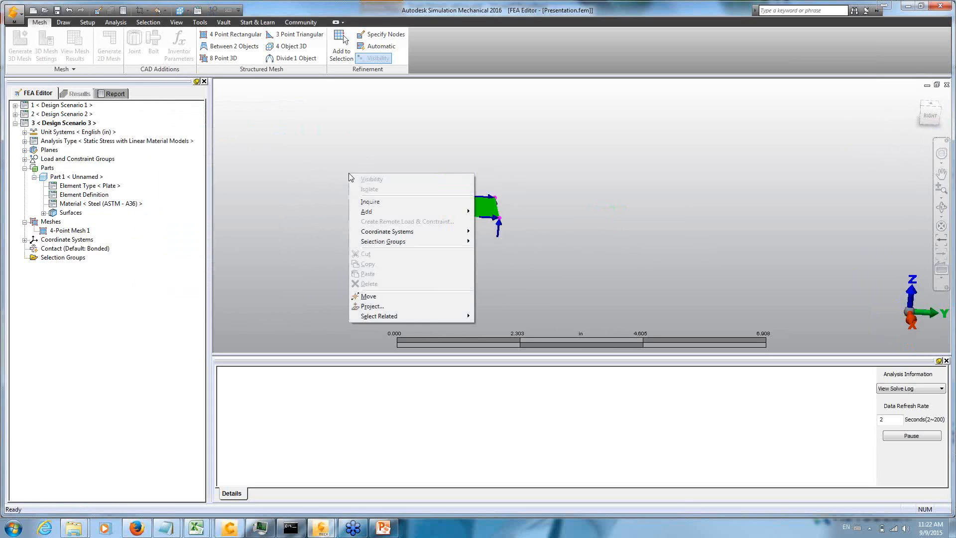
mouse_move(378, 213)
left_click(522, 257)
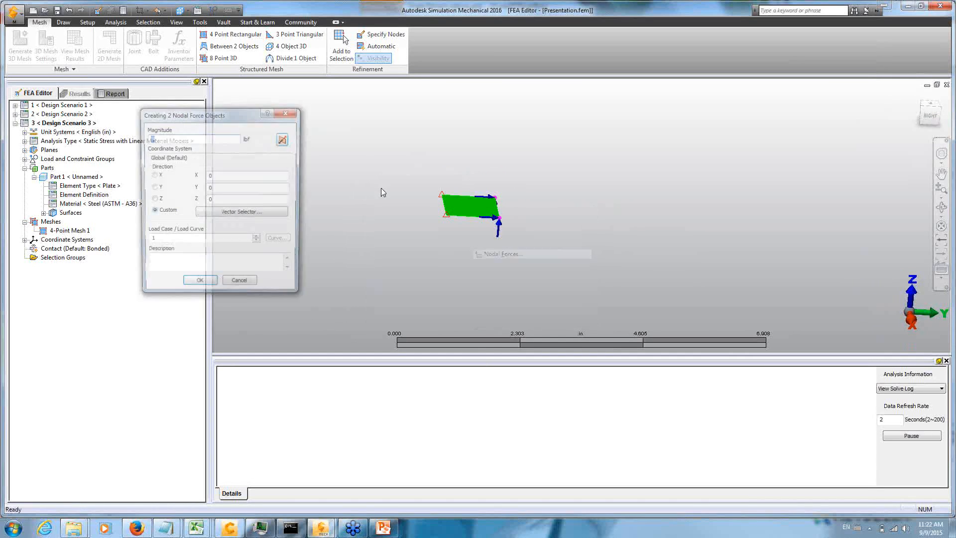
type("100")
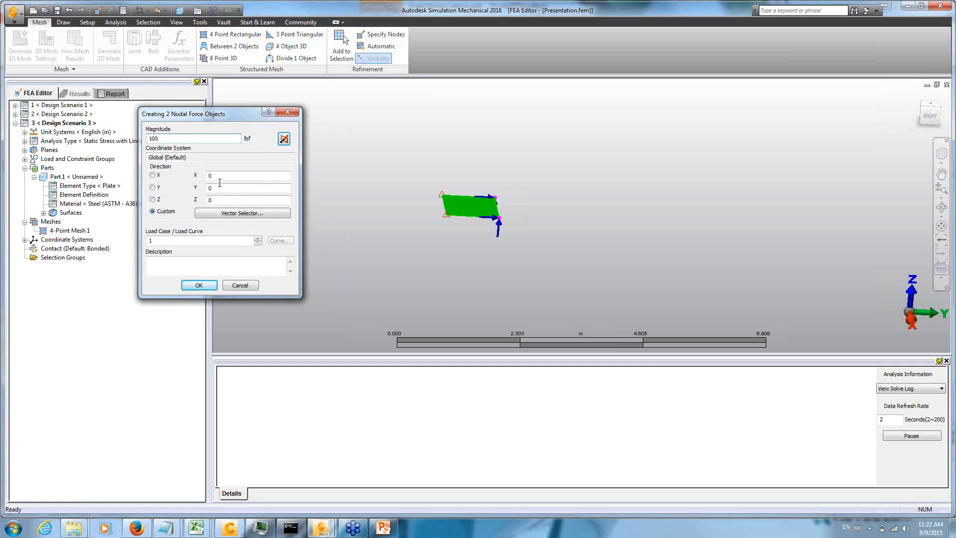
left_click_drag(218, 200, 187, 200)
type("1")
left_click_drag(222, 188, 184, 195)
type("-")
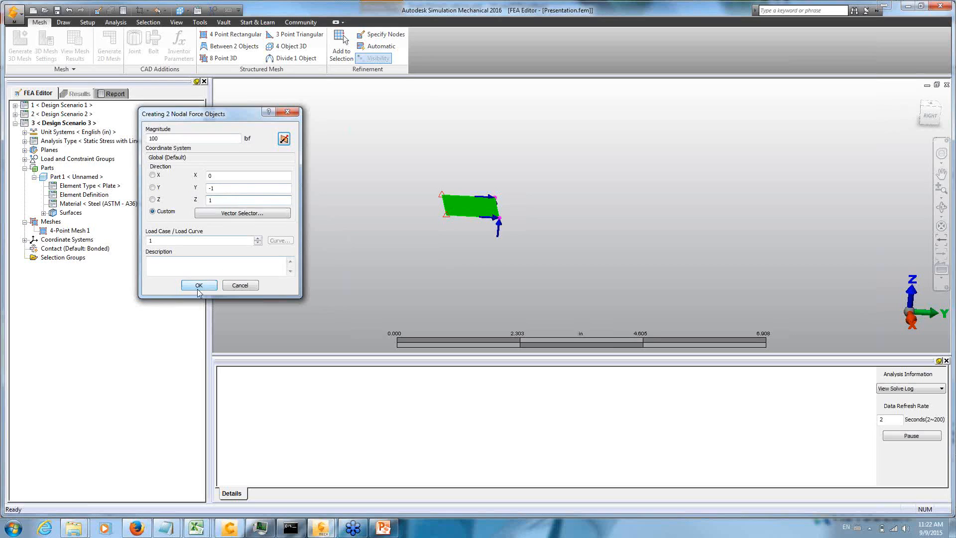
left_click(258, 238)
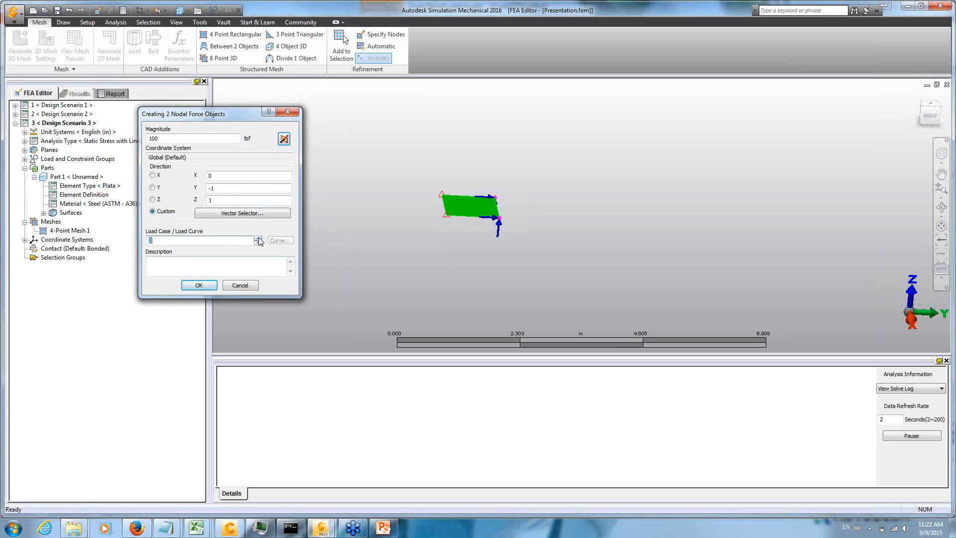
left_click(211, 287)
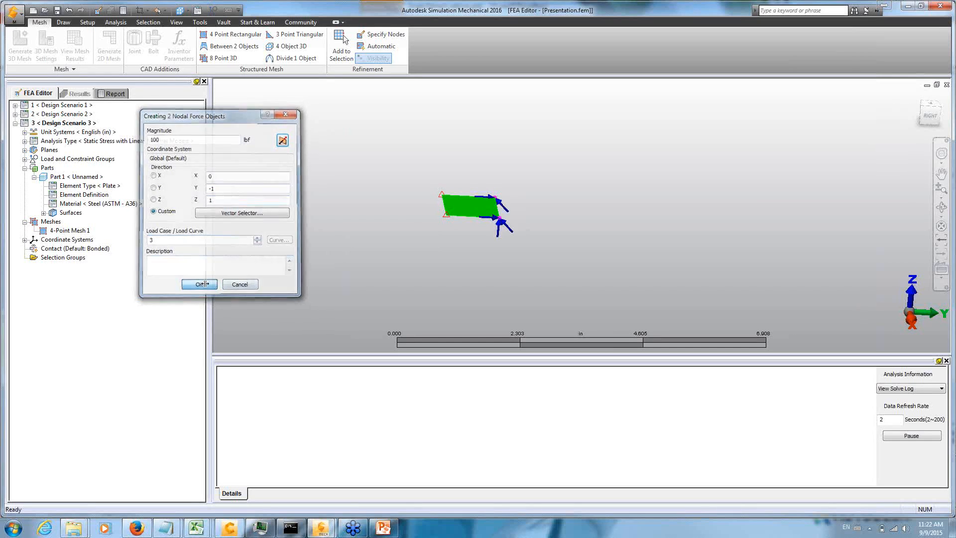
- Expand the load and constraint groups and highlight each of the three nodal force groups in turn to check their directions
scroll(609, 229, "down", 5)
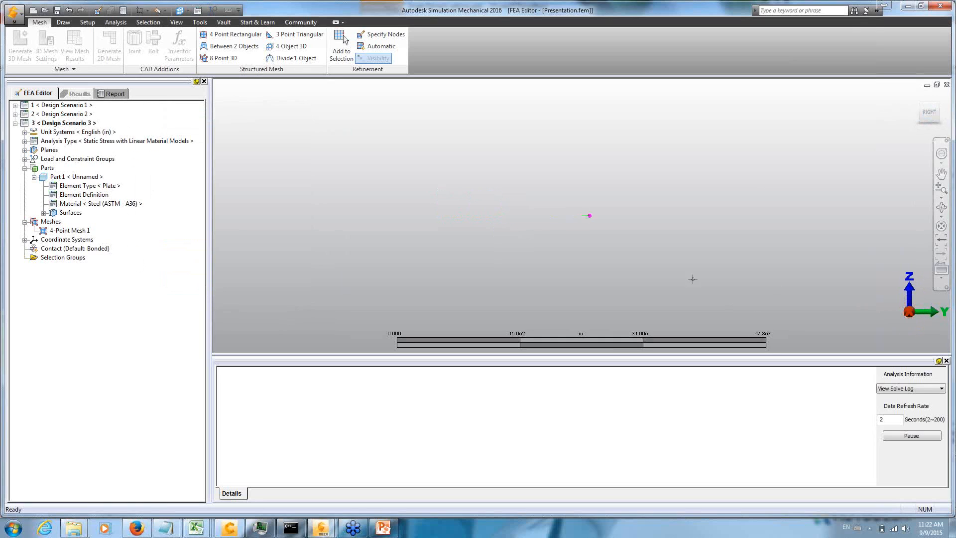
scroll(610, 228, "up", 5)
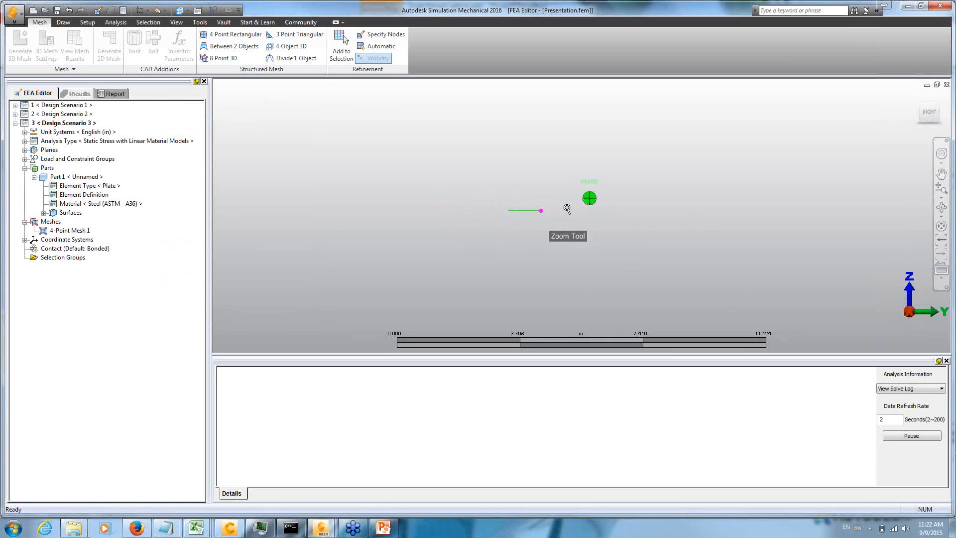
scroll(531, 216, "up", 1)
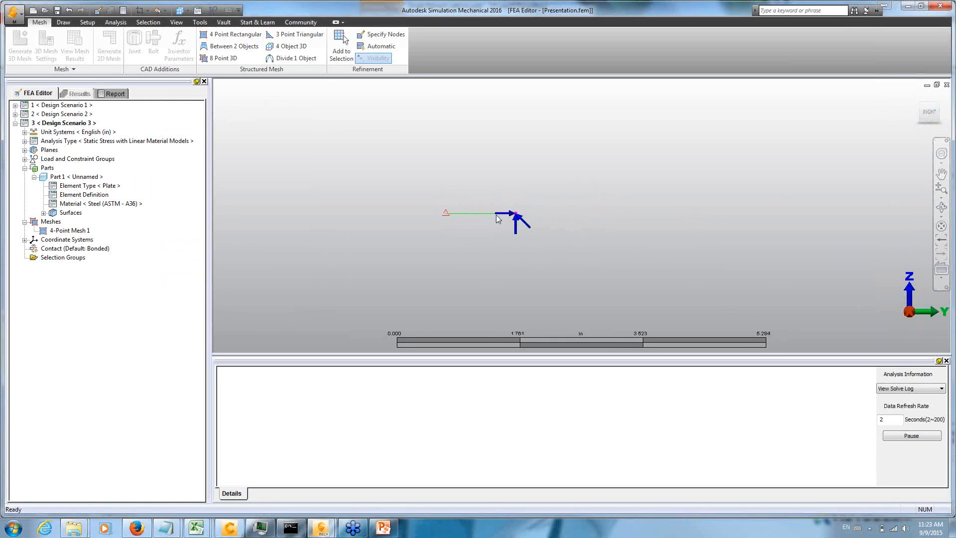
left_click(25, 159)
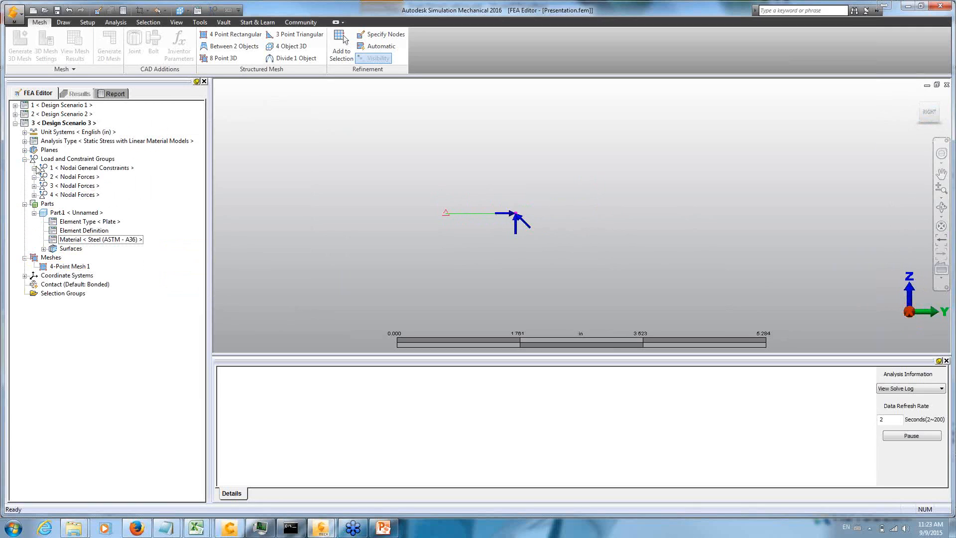
left_click(77, 176)
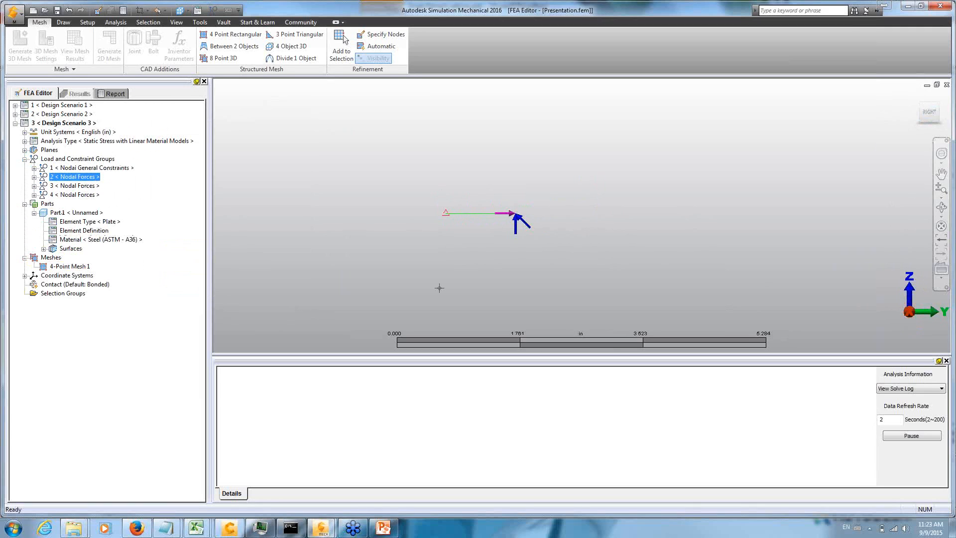
left_click(80, 186)
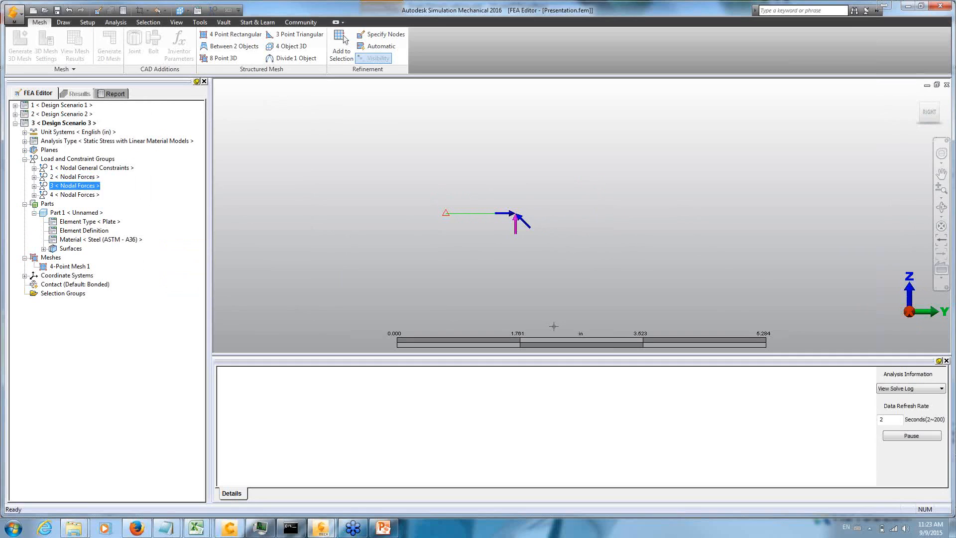
left_click(93, 195)
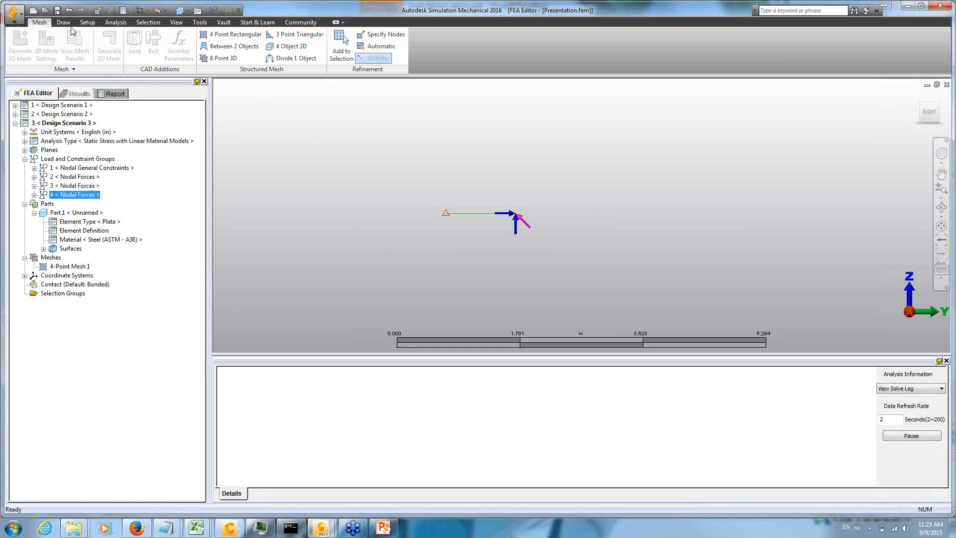
- Run the linear static stress simulation and examine the plate's displacement contour from above and at an angle
left_click(116, 23)
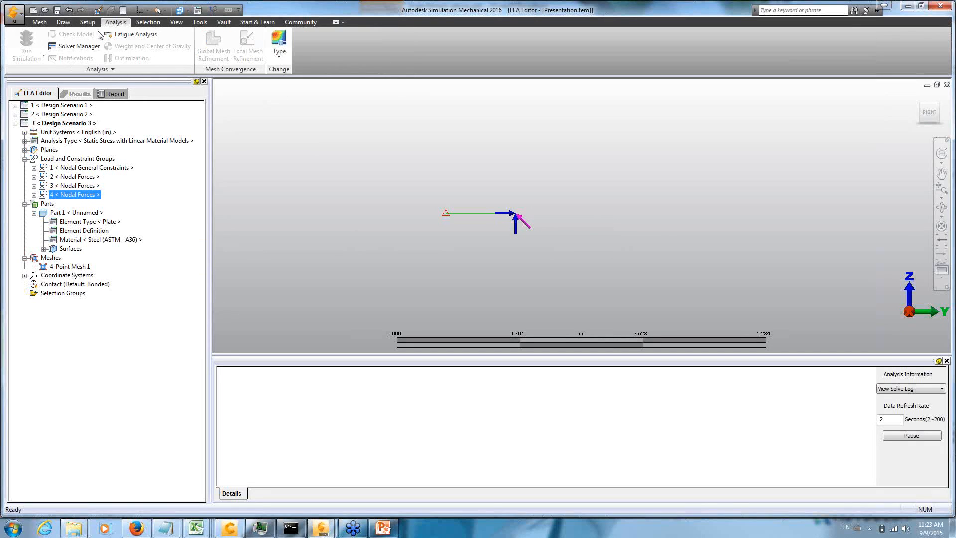
left_click(26, 44)
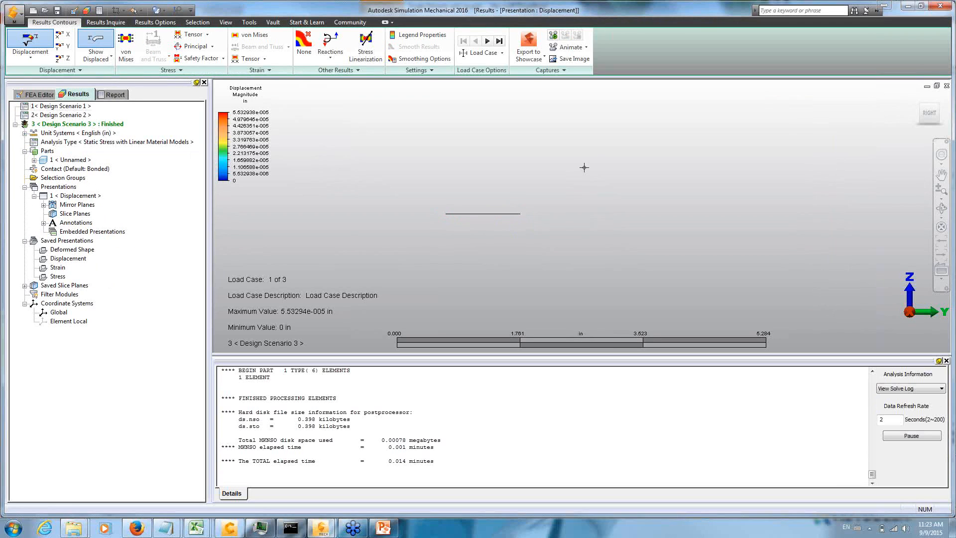
middle_click_drag(586, 149, 576, 236)
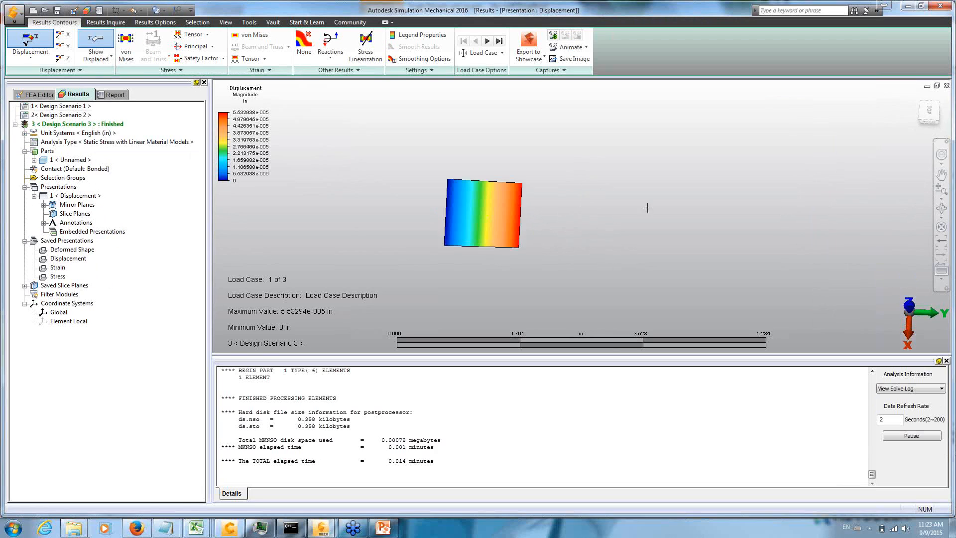
left_click(921, 117)
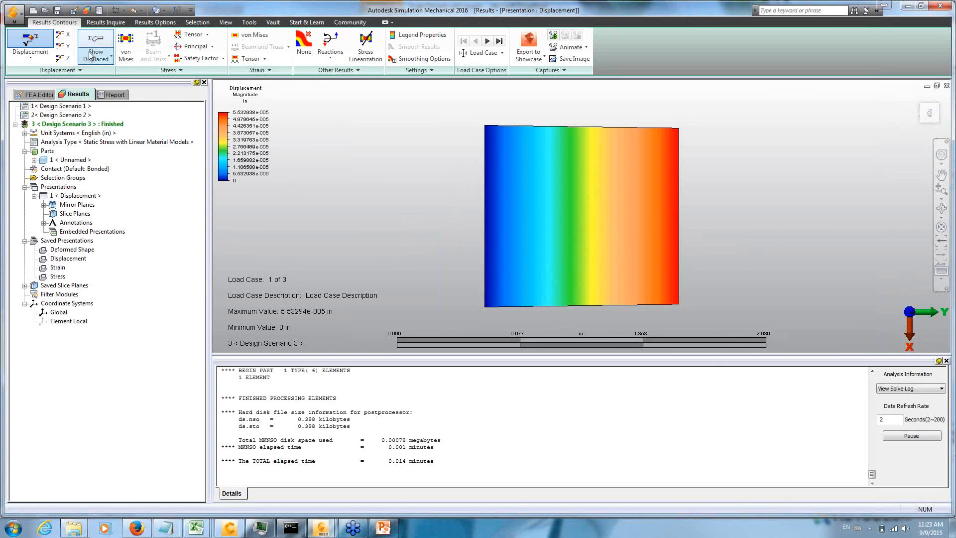
middle_click_drag(756, 202, 682, 206)
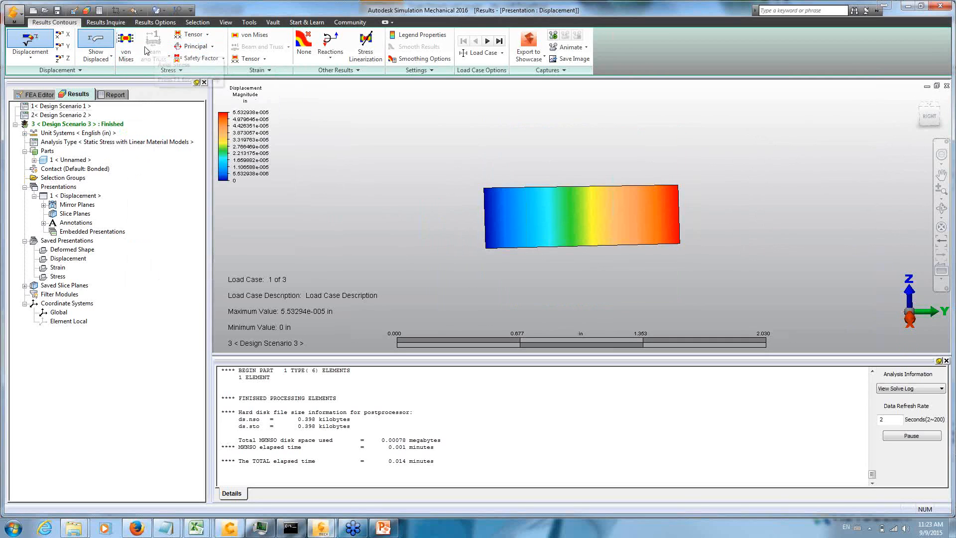
- Show the von Mises stress contour, then switch the plot to the YY component of the stress tensor
left_click(127, 47)
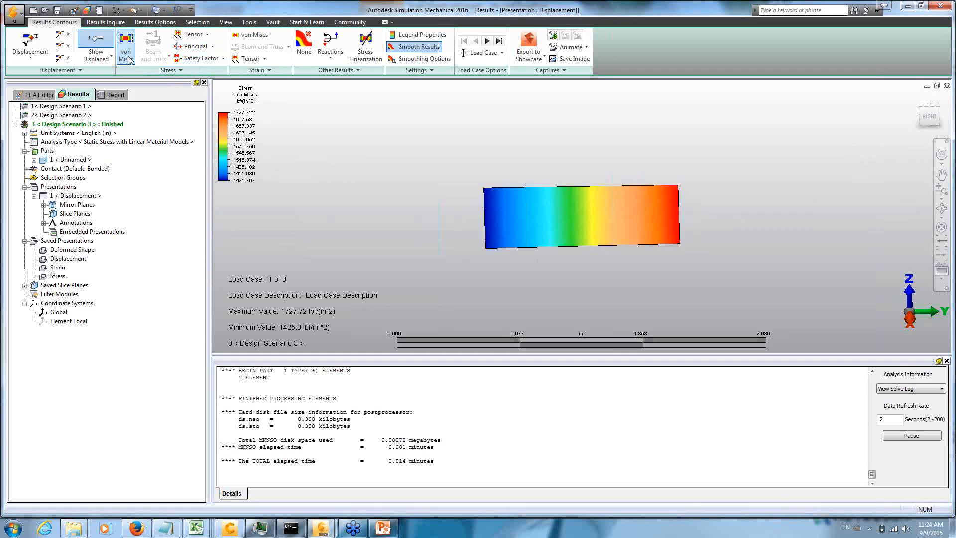
left_click(208, 35)
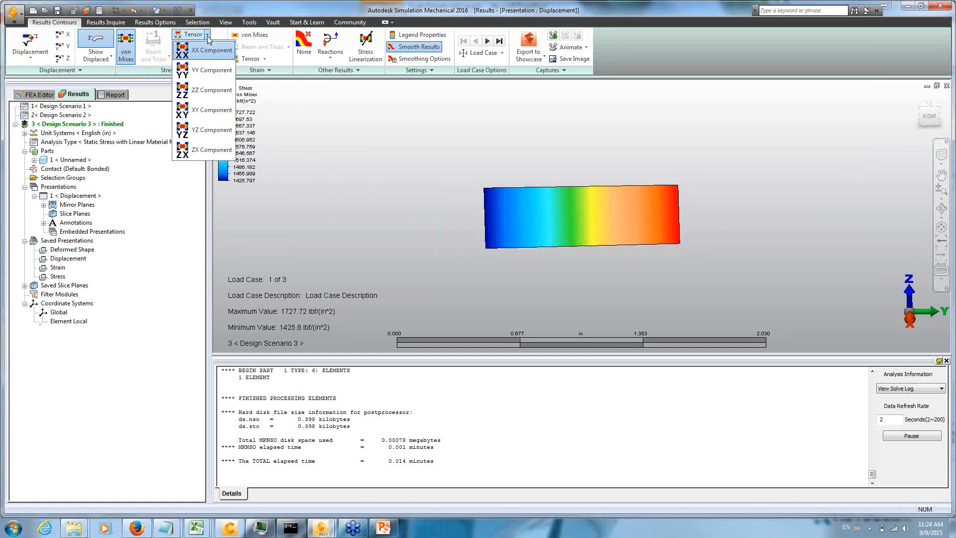
left_click(212, 70)
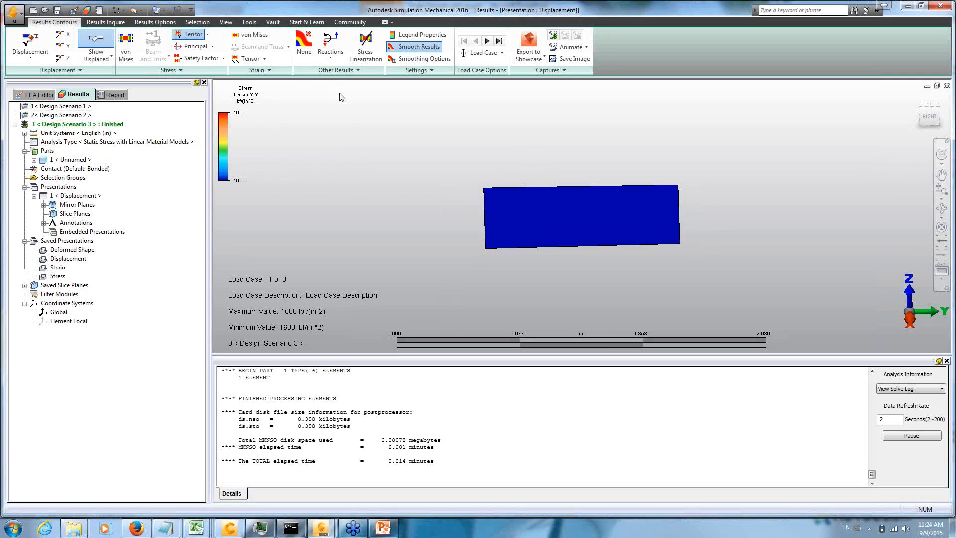
- Open the plate/shell display options and move the dialog clear of the model and results legend
left_click(413, 71)
left_click(432, 71)
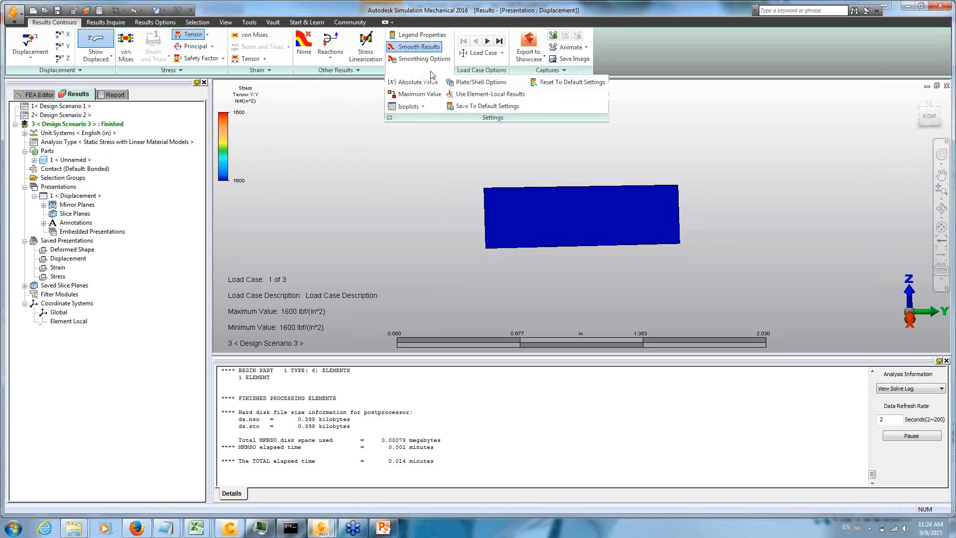
left_click(491, 85)
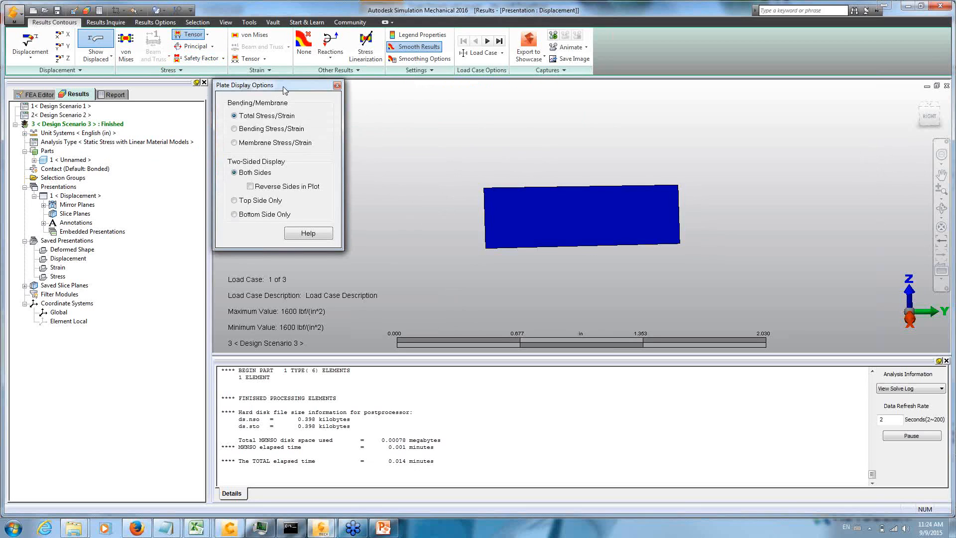
left_click_drag(285, 90, 296, 111)
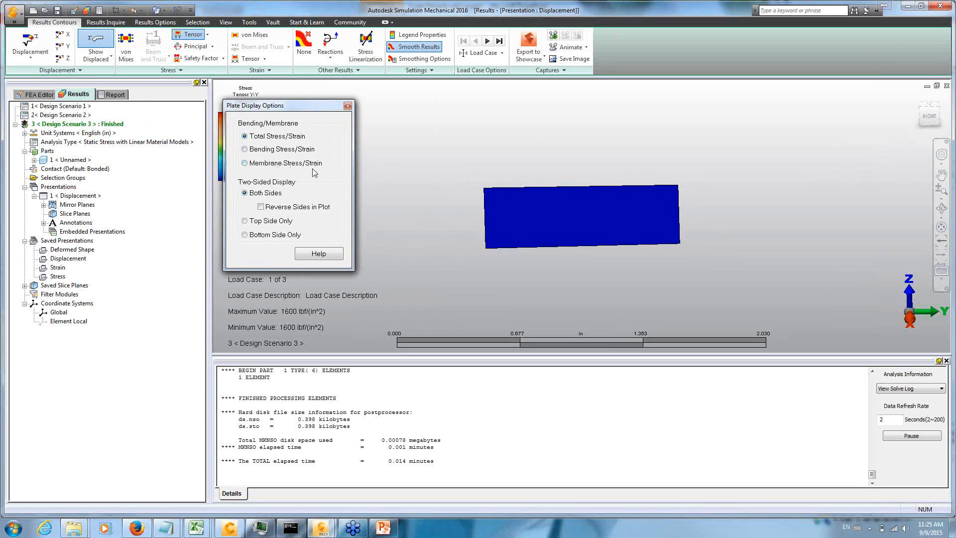
left_click_drag(292, 106, 135, 165)
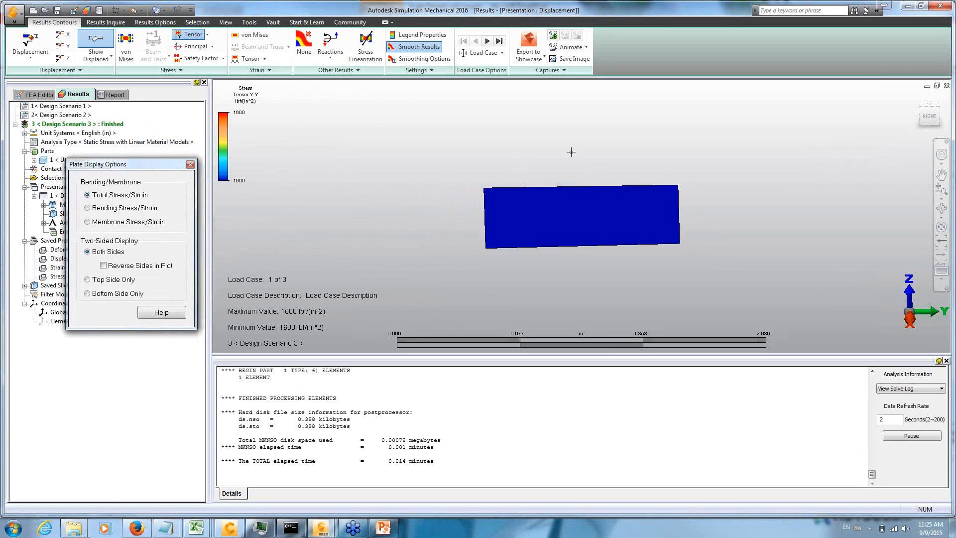
- Select only the node at the upper corner of the plate's fixed edge and inquire its YY stress results
left_click_drag(641, 162, 726, 243)
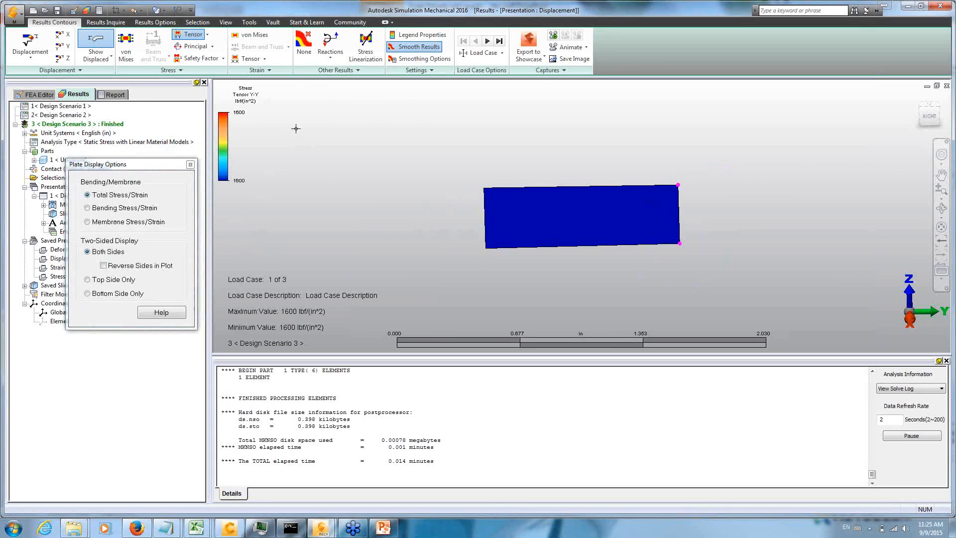
right_click(305, 133)
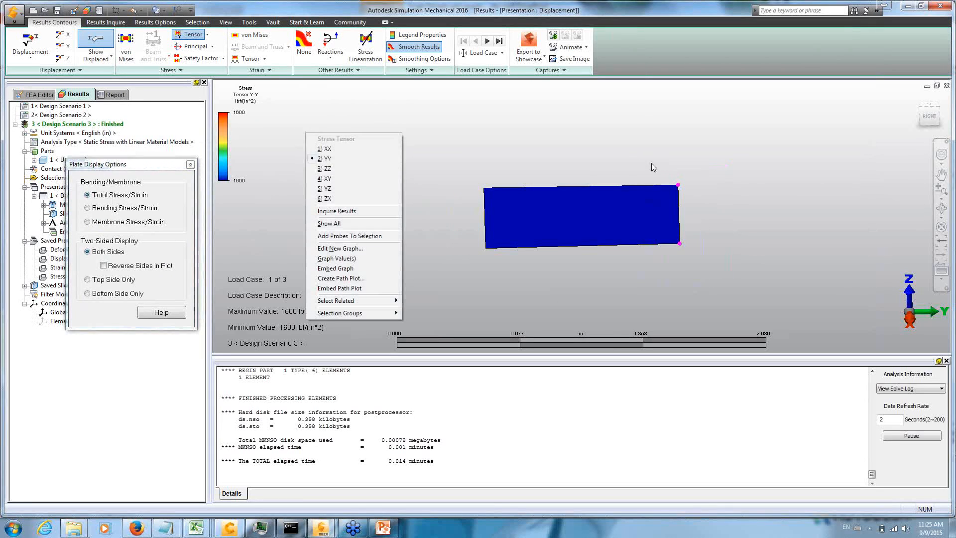
left_click_drag(672, 185, 701, 196)
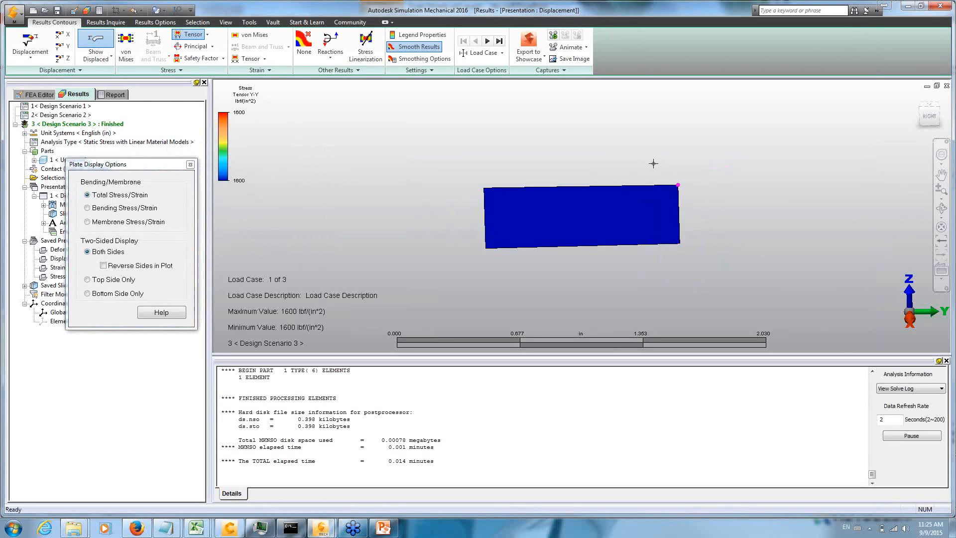
left_click_drag(660, 166, 697, 200)
left_click_drag(459, 173, 519, 212)
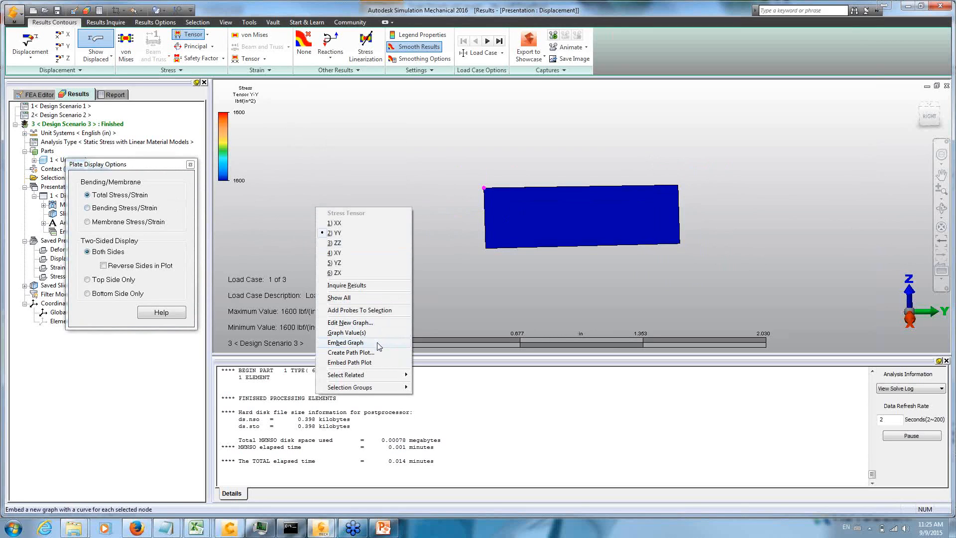
left_click(375, 286)
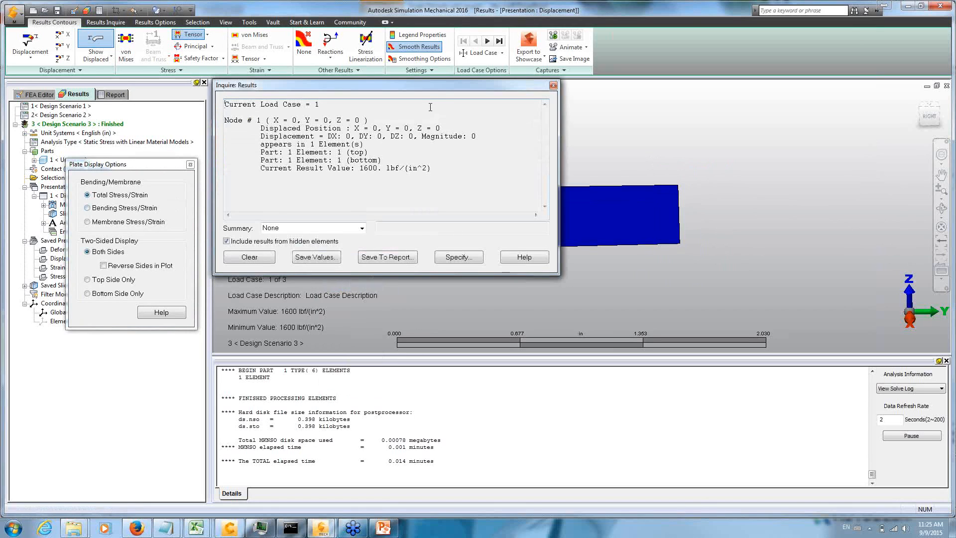
left_click_drag(425, 87, 475, 83)
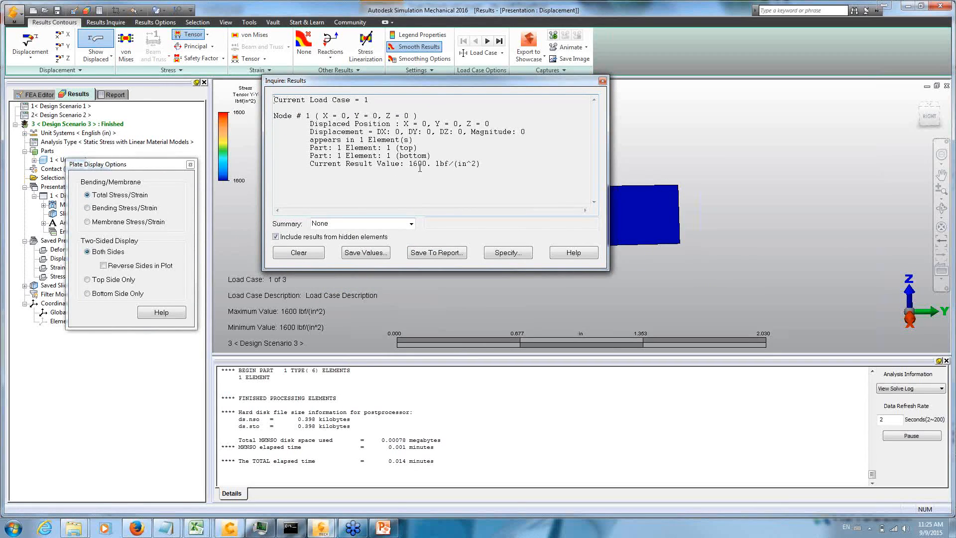
- Compare the node's bending and membrane stress in load case 1, then return the plate display to Total Stress/Strain
left_click(95, 209)
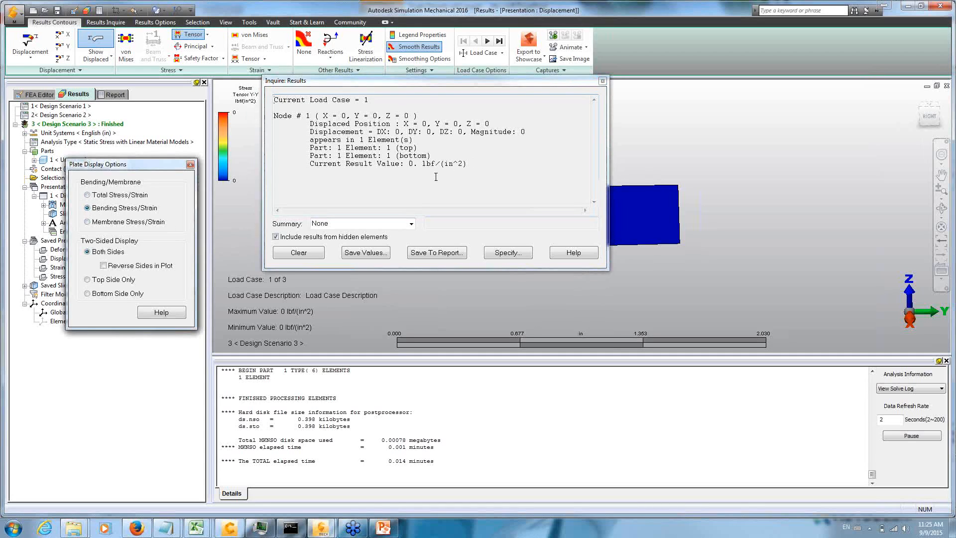
left_click(160, 225)
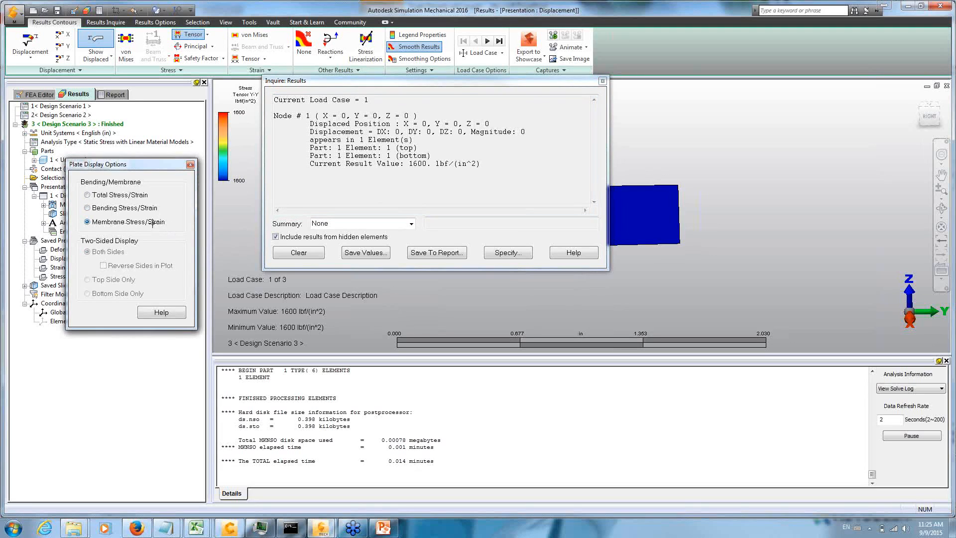
left_click(114, 196)
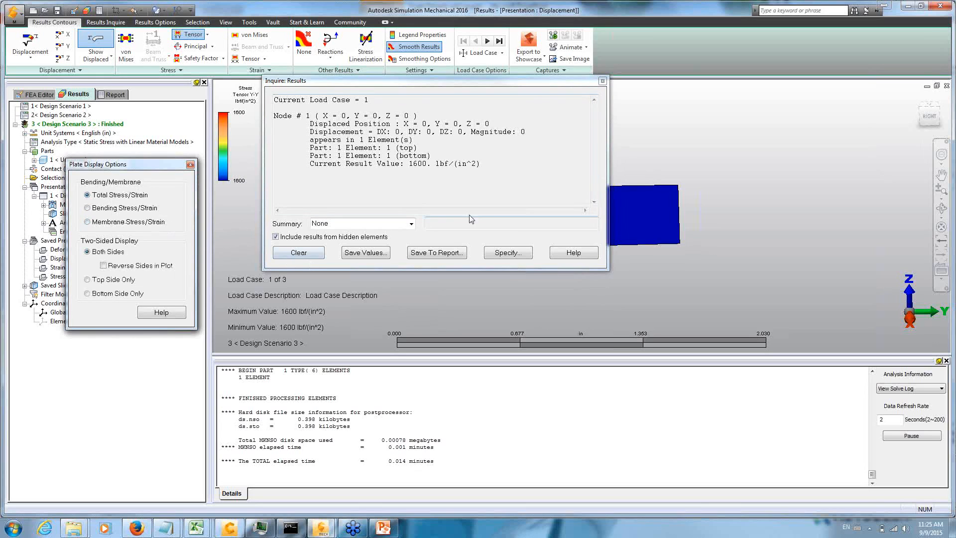
- Switch the results to load case 2 to read the inquired node's total YY stress on both plate sides
left_click_drag(438, 81, 426, 126)
left_click(487, 42)
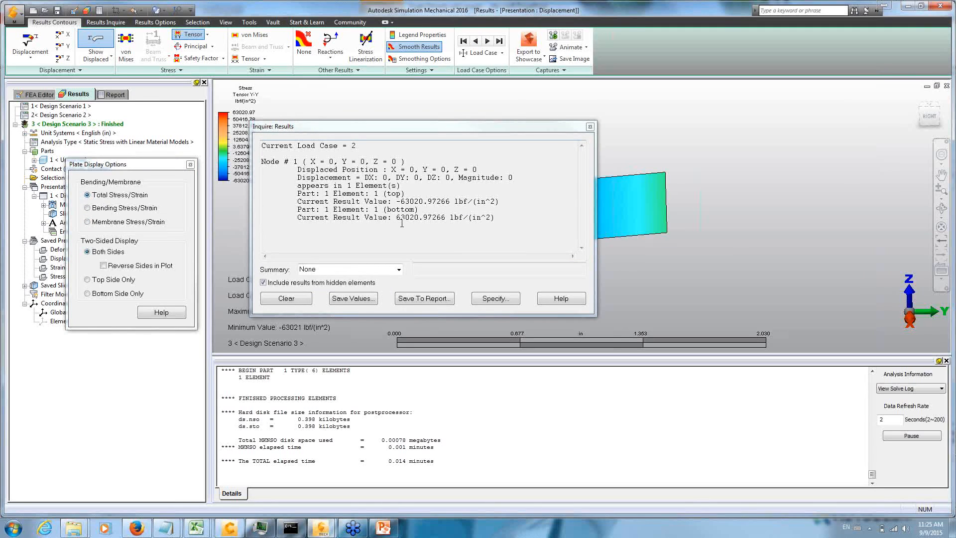
- Compare the inquired node's bending and membrane YY stress in load case 2, and move the inquiry results window clear of the plate
left_click(103, 210)
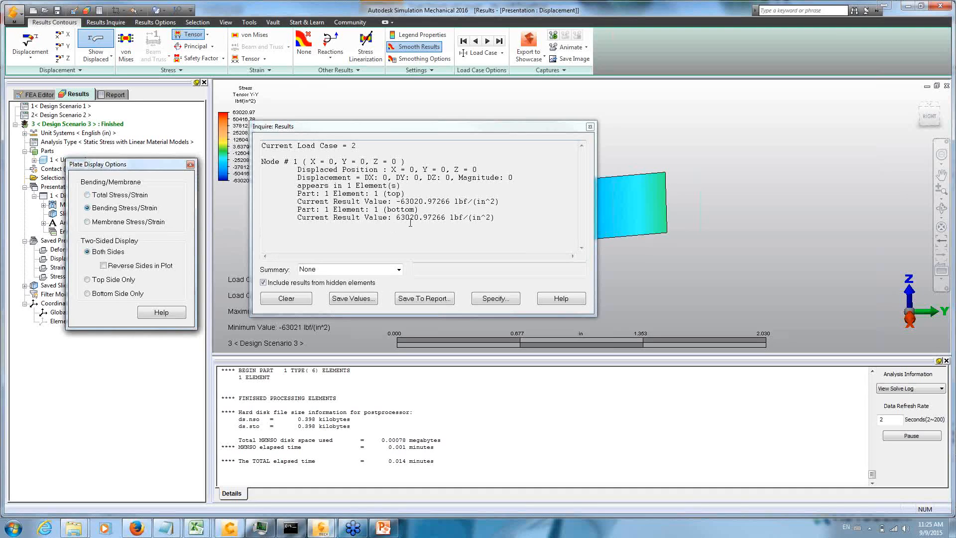
left_click(102, 222)
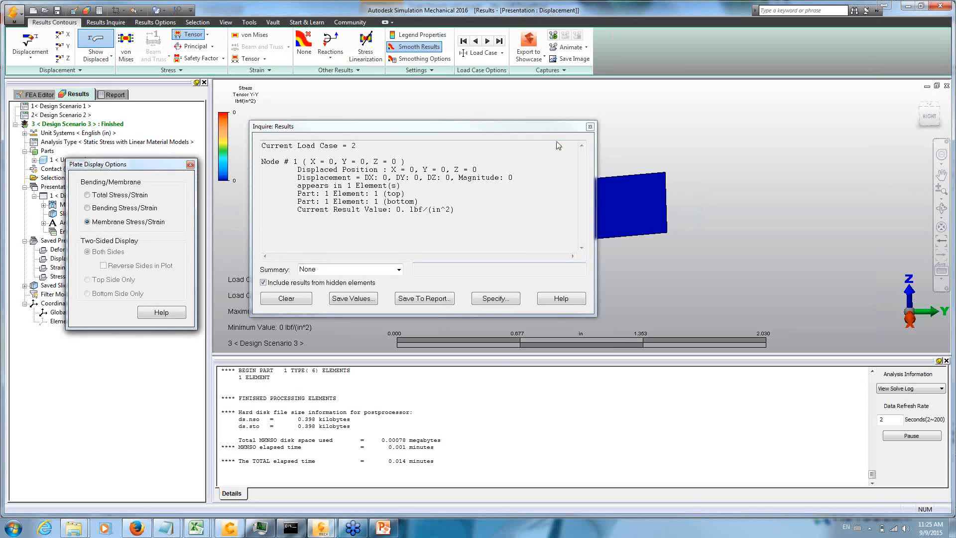
left_click(520, 218)
left_click_drag(276, 126, 356, 285)
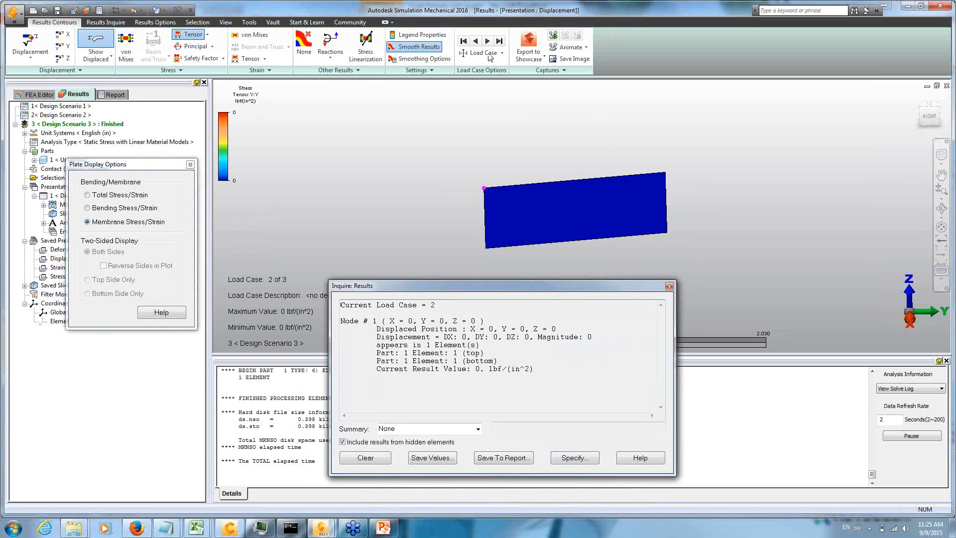
- Switch to load case 3 and compare the inquired node's total, bending and membrane YY stress
left_click(488, 42)
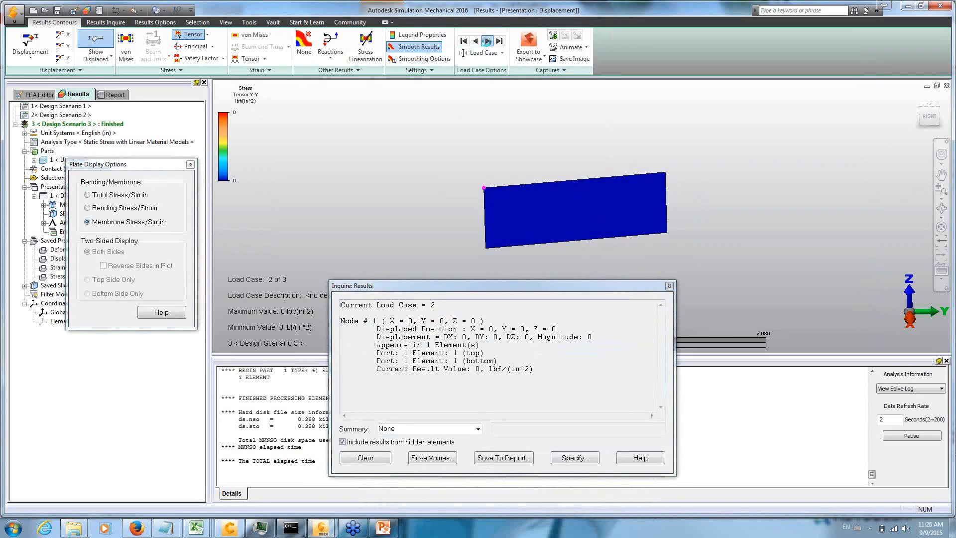
left_click(140, 196)
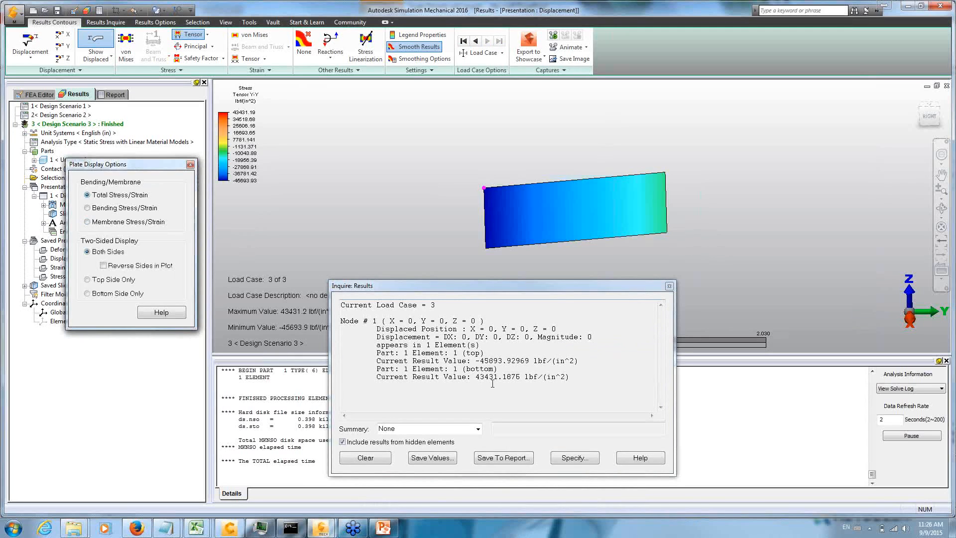
left_click(128, 209)
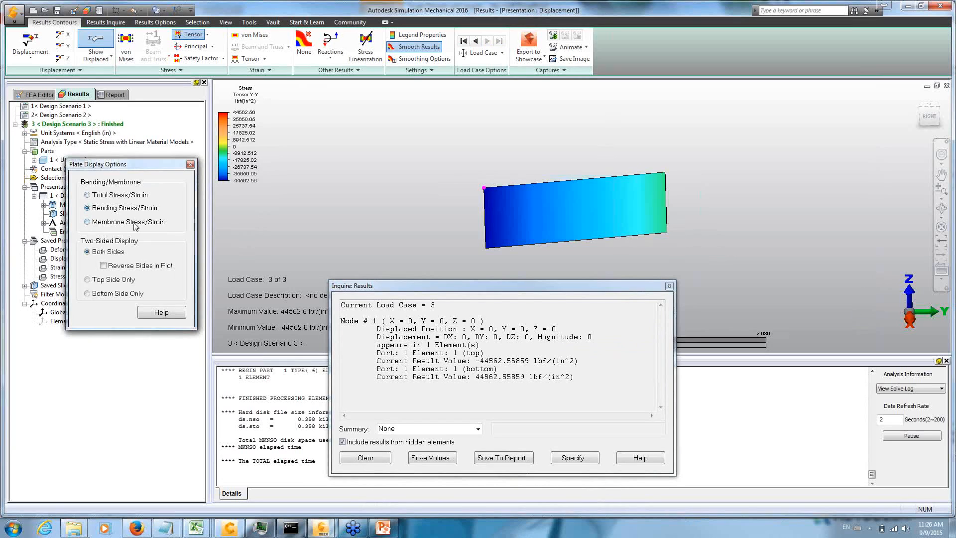
left_click(134, 225)
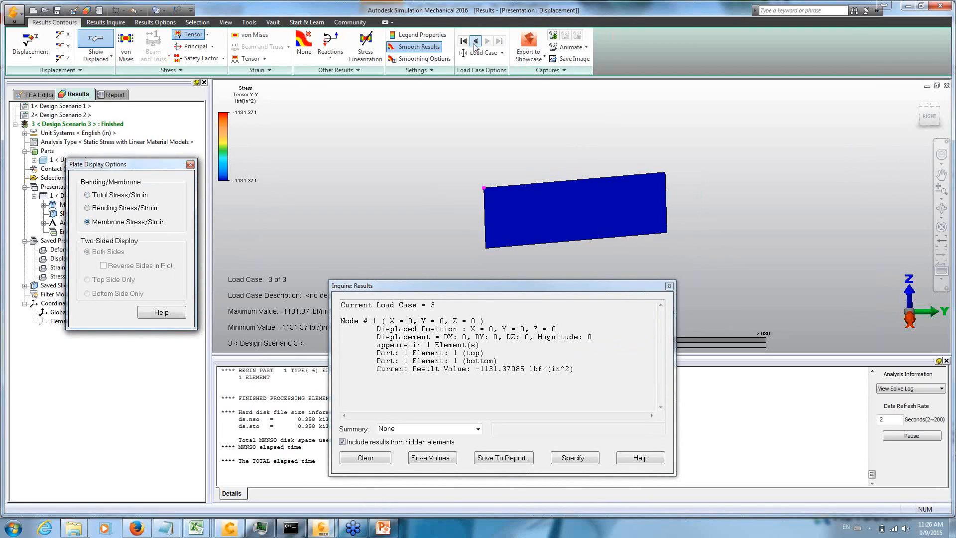
- Return to load case 2 with Total Stress/Strain displayed and close the inquiry results window
left_click(475, 42)
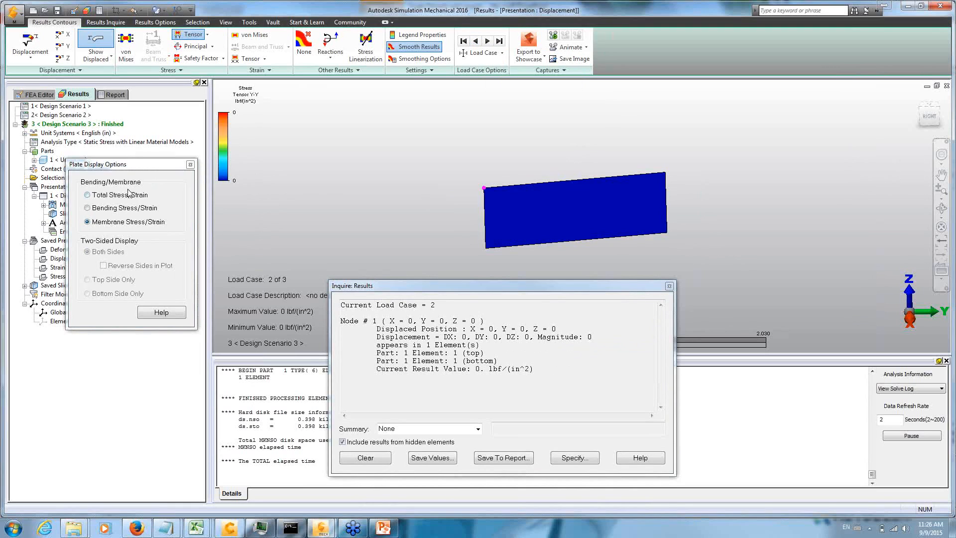
left_click(95, 195)
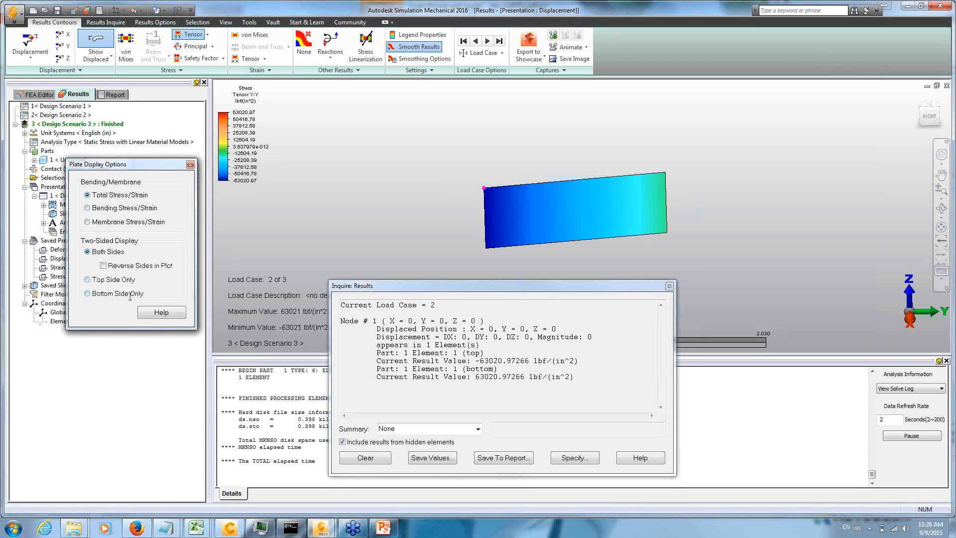
left_click(669, 287)
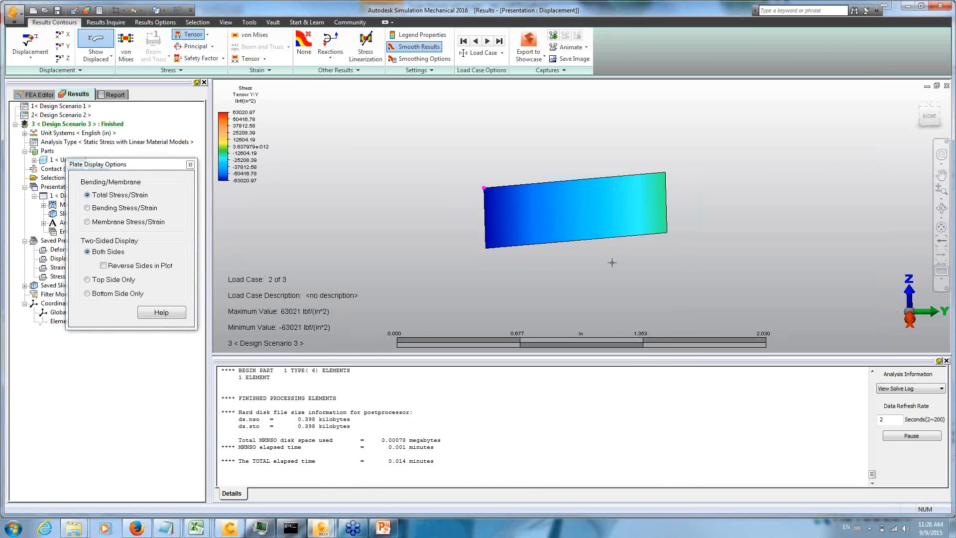
- Show the loads and constraints on the plate in load case 2 and examine the stress contours on both faces
middle_click_drag(617, 249, 559, 205)
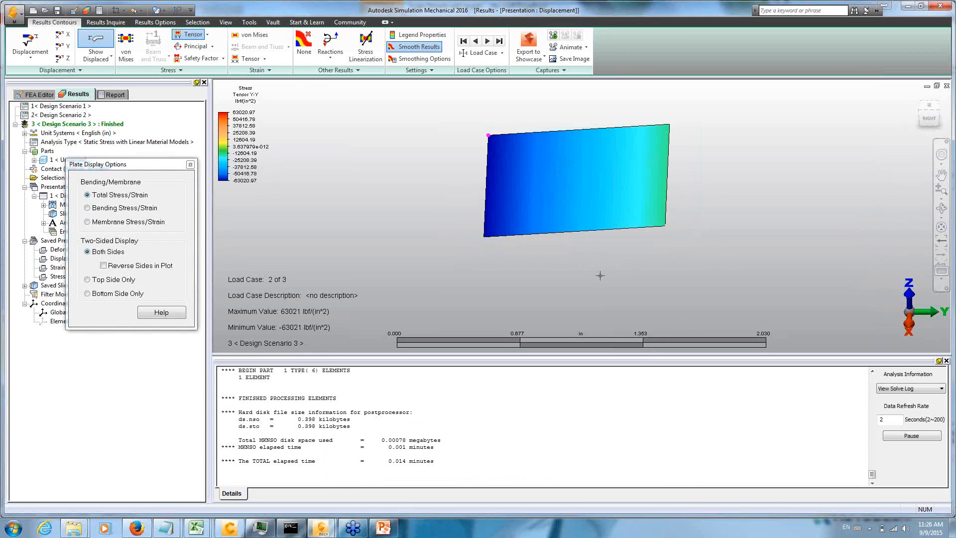
middle_click_drag(600, 275, 604, 295)
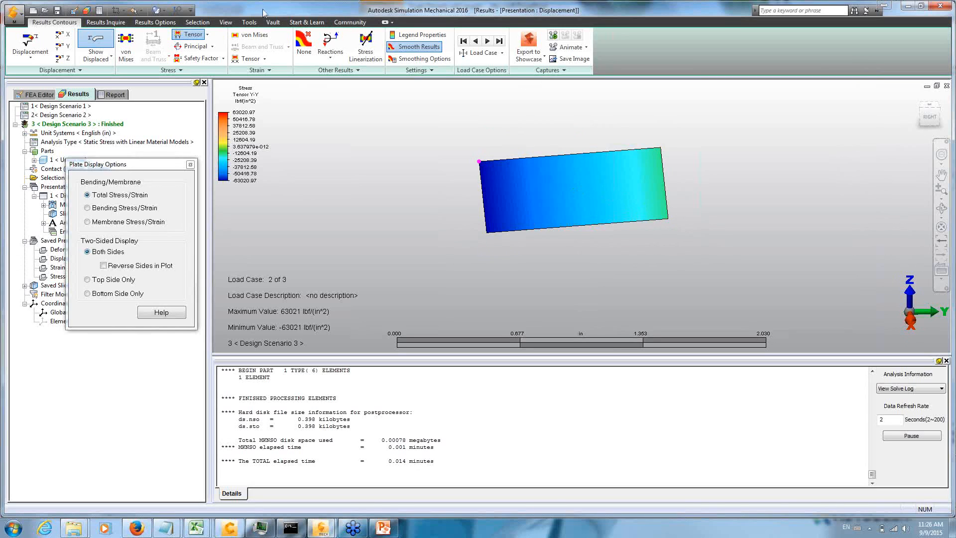
left_click(176, 10)
middle_click_drag(727, 205, 719, 196)
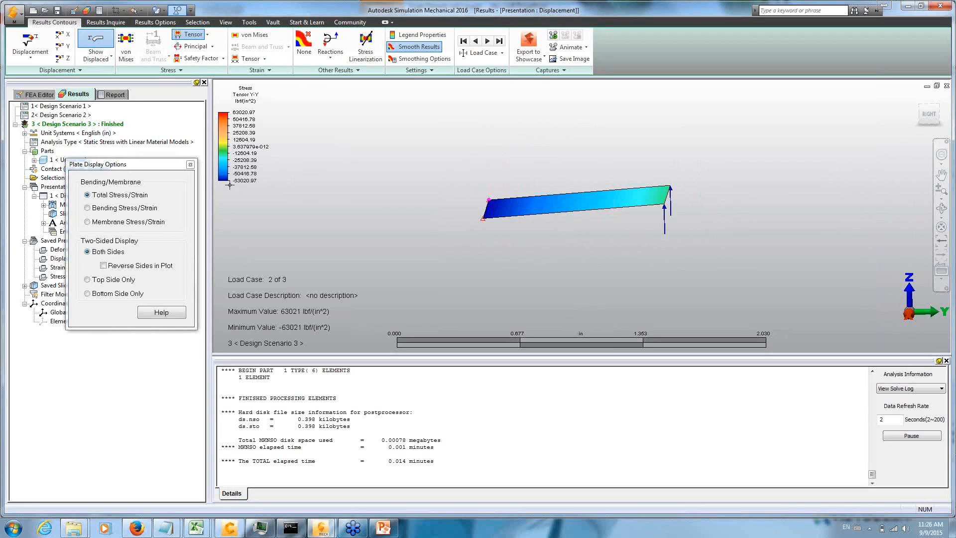
middle_click_drag(518, 264, 521, 235)
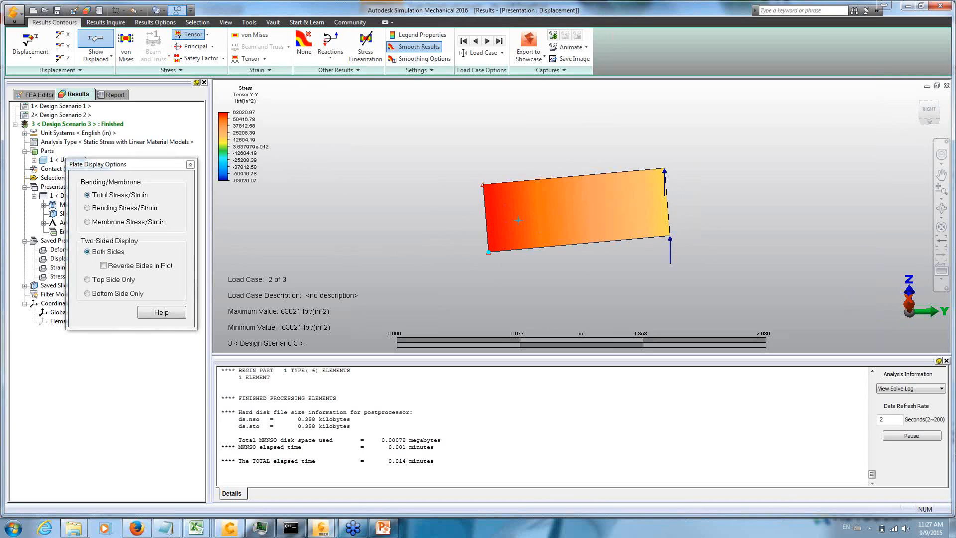
- Compare the total YY stress plots for Top Side Only and Bottom Side Only, and restore Both Sides to examine each face
left_click(88, 281)
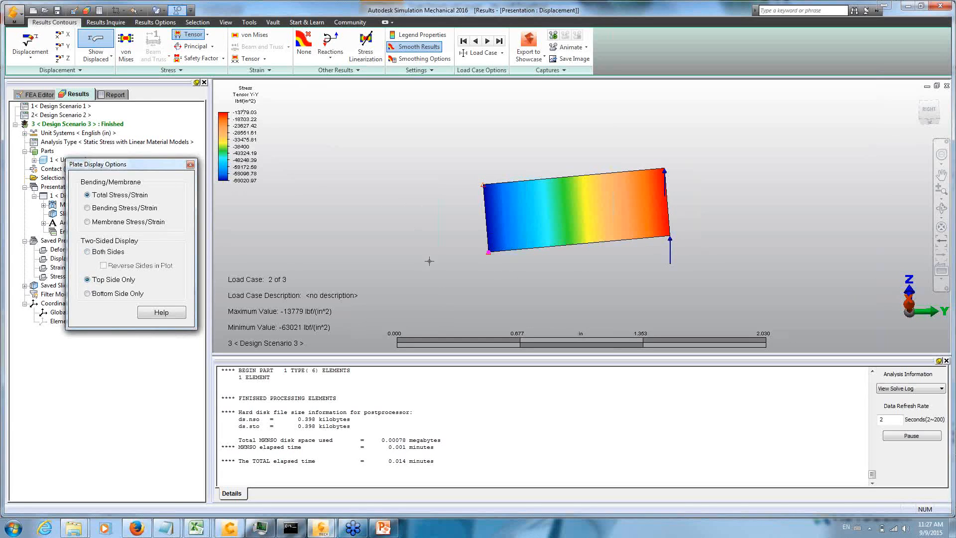
middle_click_drag(503, 138, 535, 225, "shift")
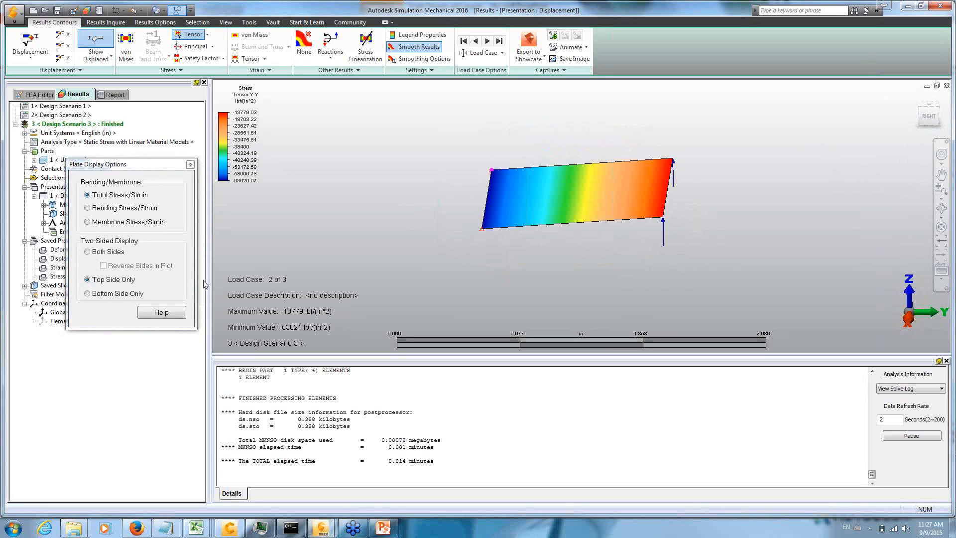
left_click(110, 295)
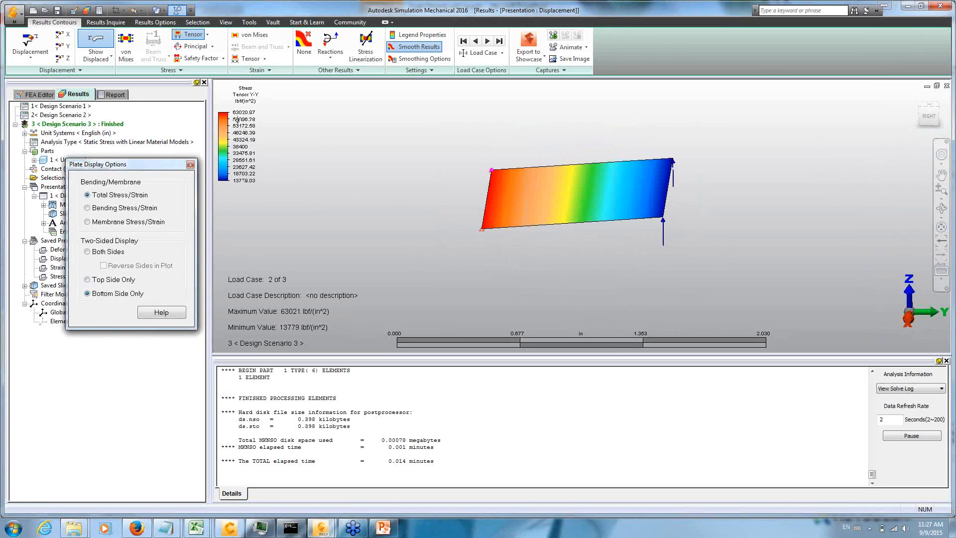
middle_click_drag(545, 280, 555, 229, "shift")
middle_click_drag(581, 135, 597, 246, "shift")
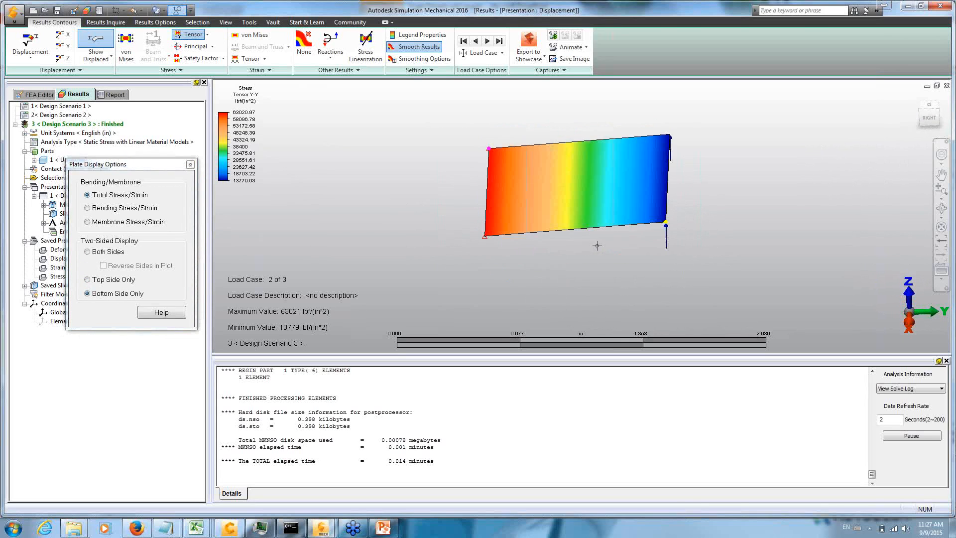
left_click(87, 252)
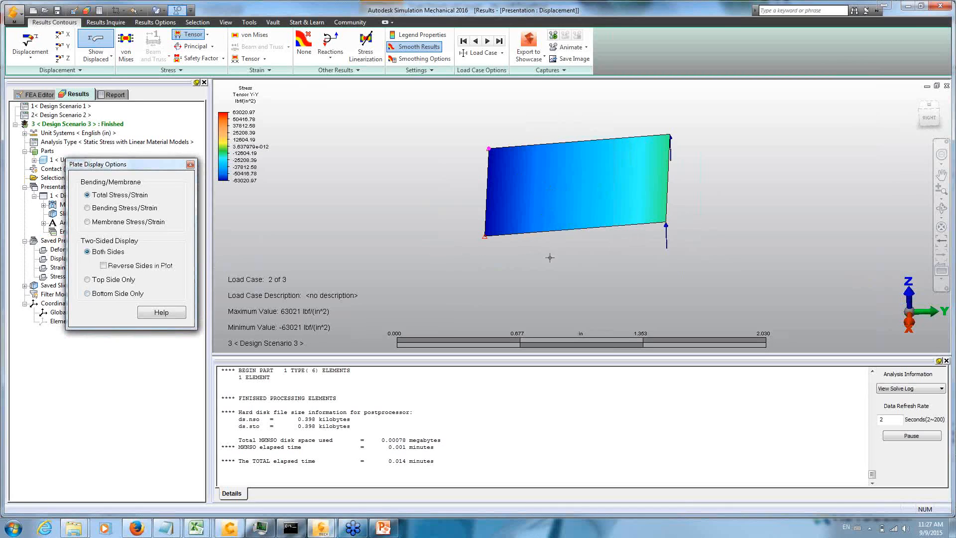
middle_click_drag(554, 273, 553, 234, "shift")
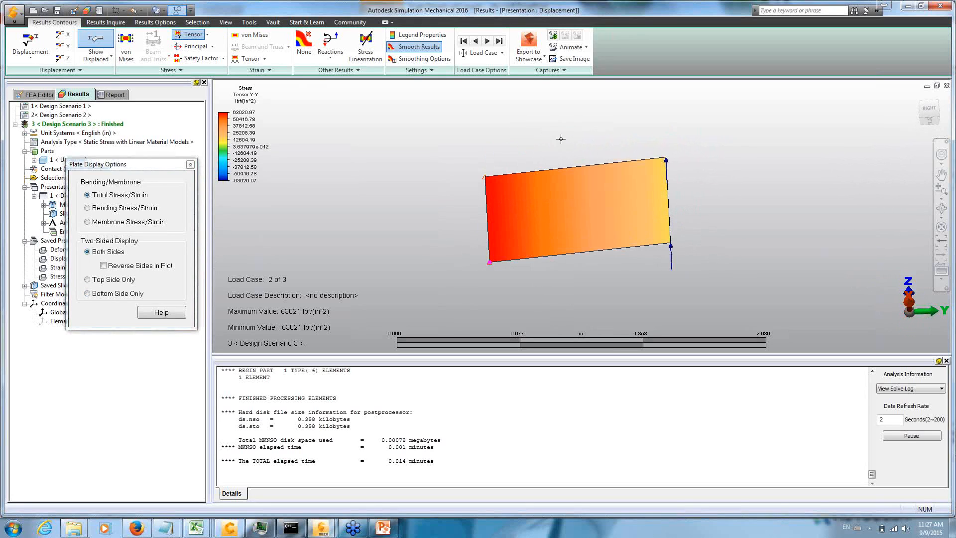
middle_click_drag(570, 133, 577, 174, "shift")
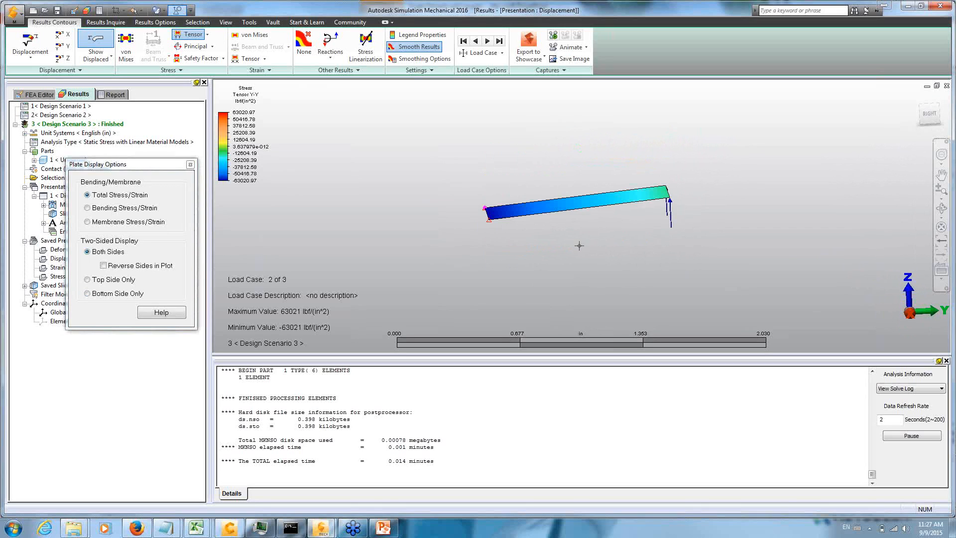
middle_click_drag(589, 245, 588, 203, "shift")
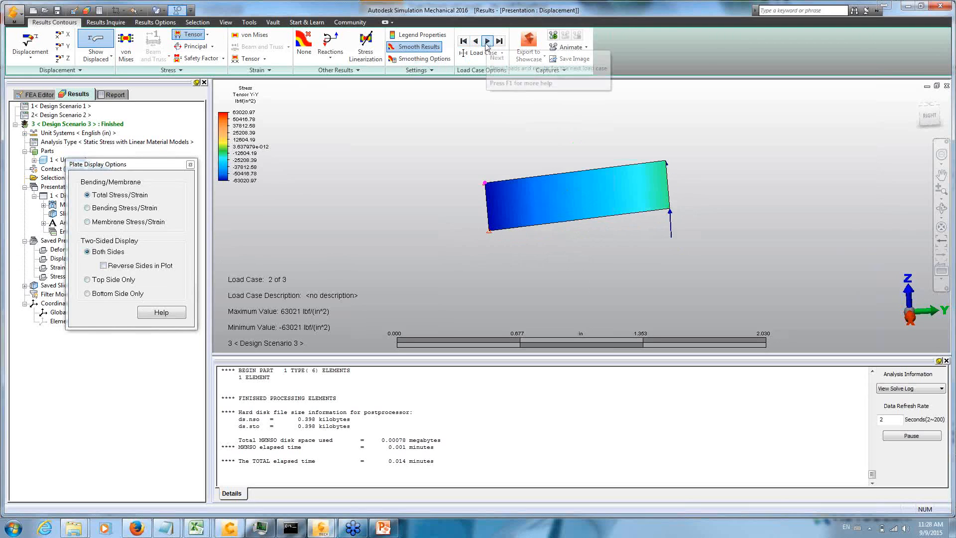
- Switch to load case 3 and inquire the total YY stress at the selected fixed-edge node
left_click(486, 42)
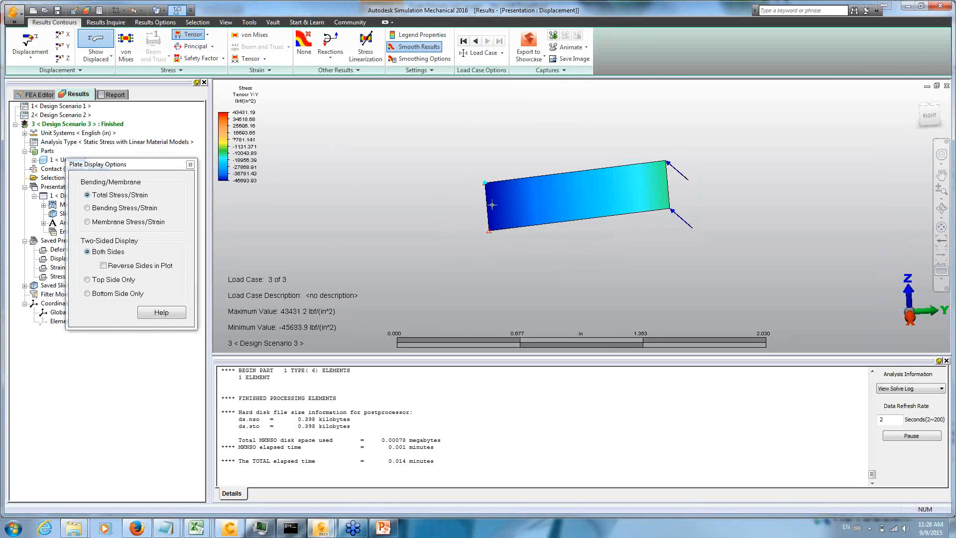
right_click(372, 207)
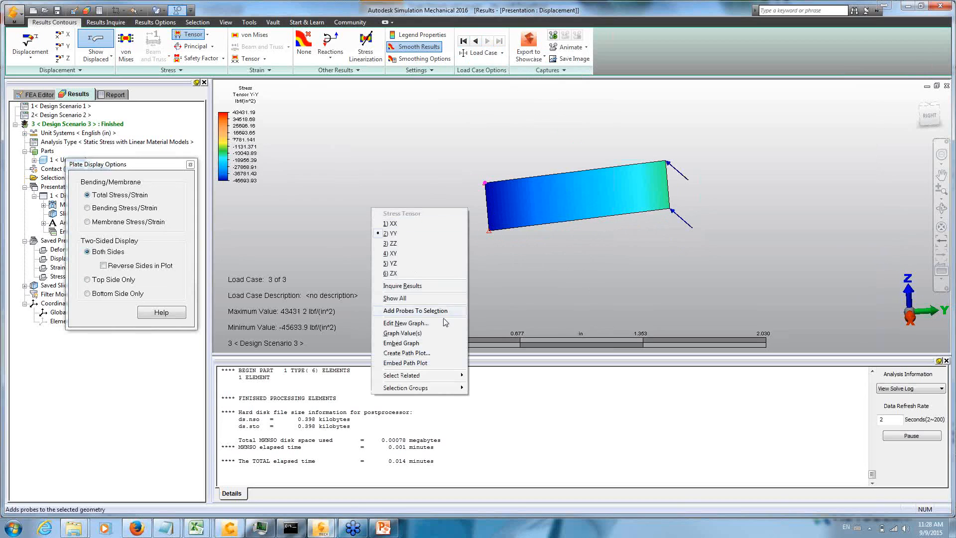
left_click(426, 289)
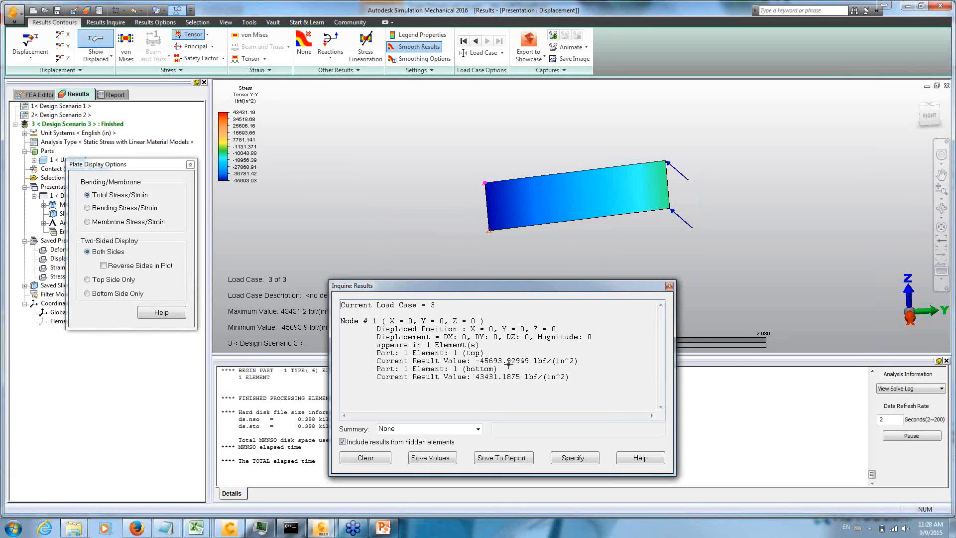
- Check the node's bending and membrane stress components in load case 3, and return the plate display to Total Stress/Strain
left_click(87, 208)
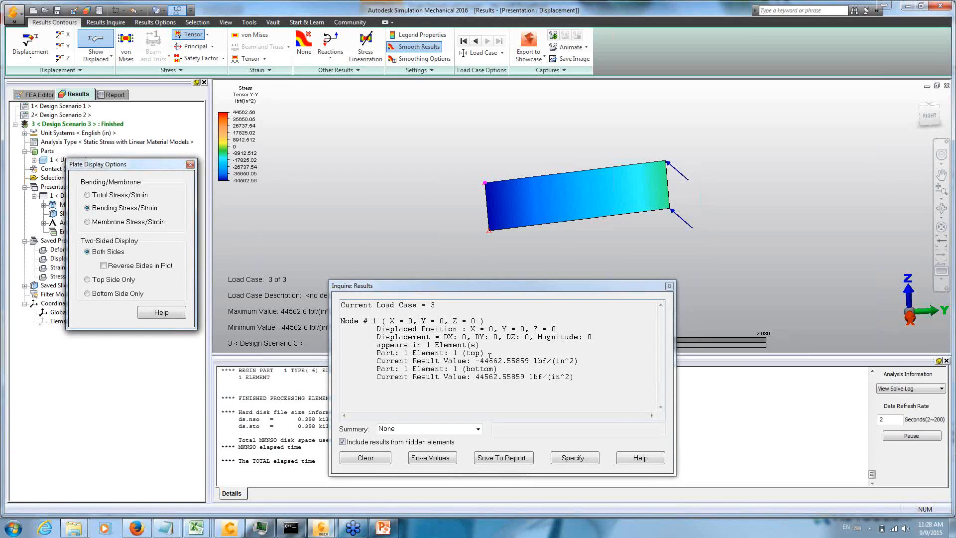
left_click(97, 223)
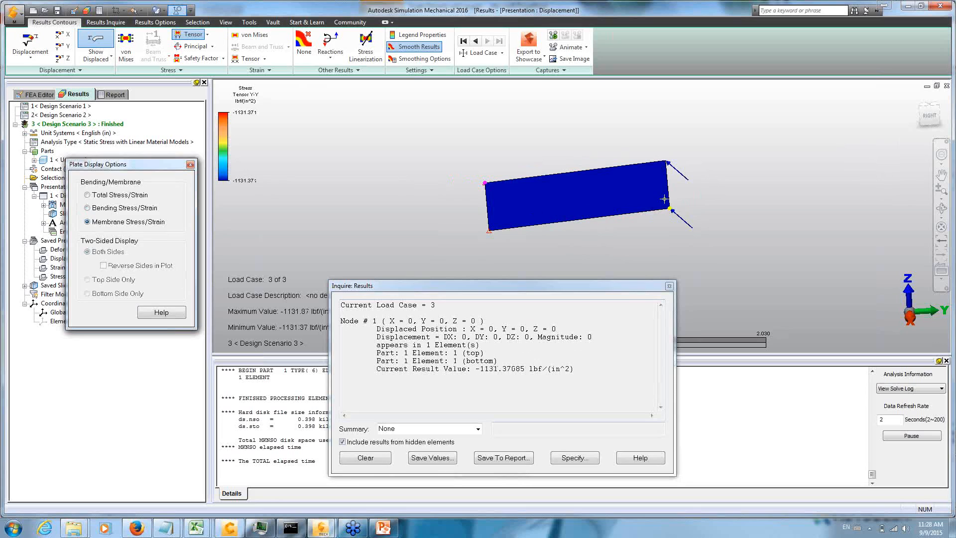
left_click(110, 194)
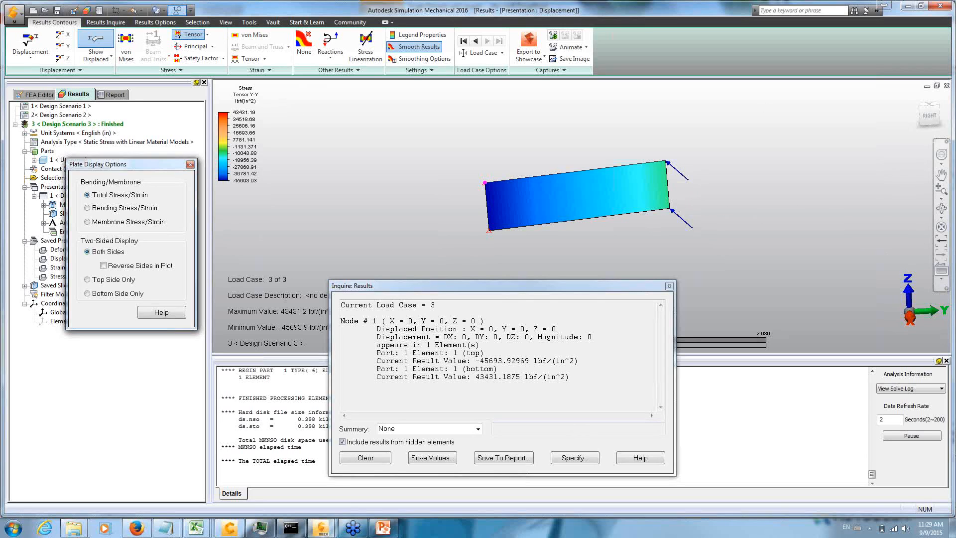
- Display the XX stress tensor to read the node's total stress on both plate sides, and clear the node selection
right_click(326, 103)
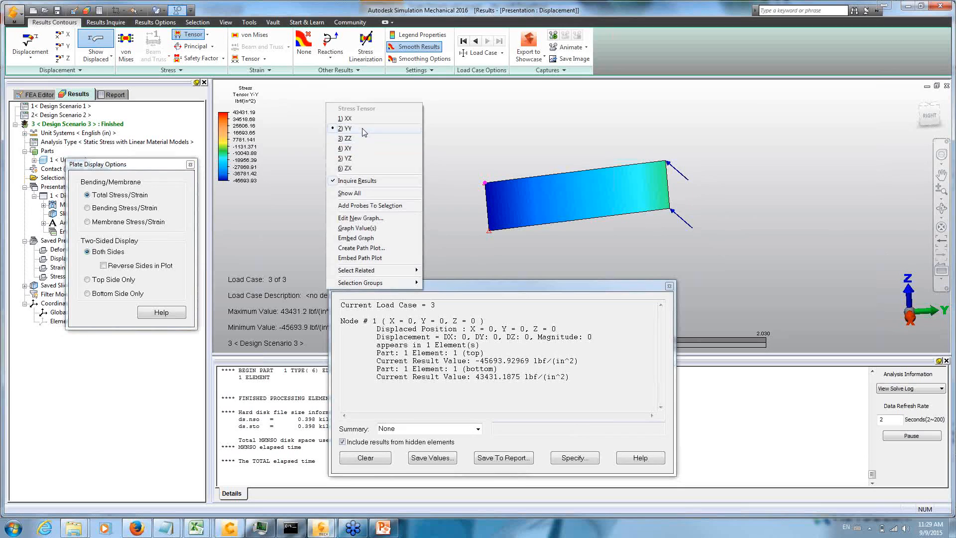
left_click(345, 118)
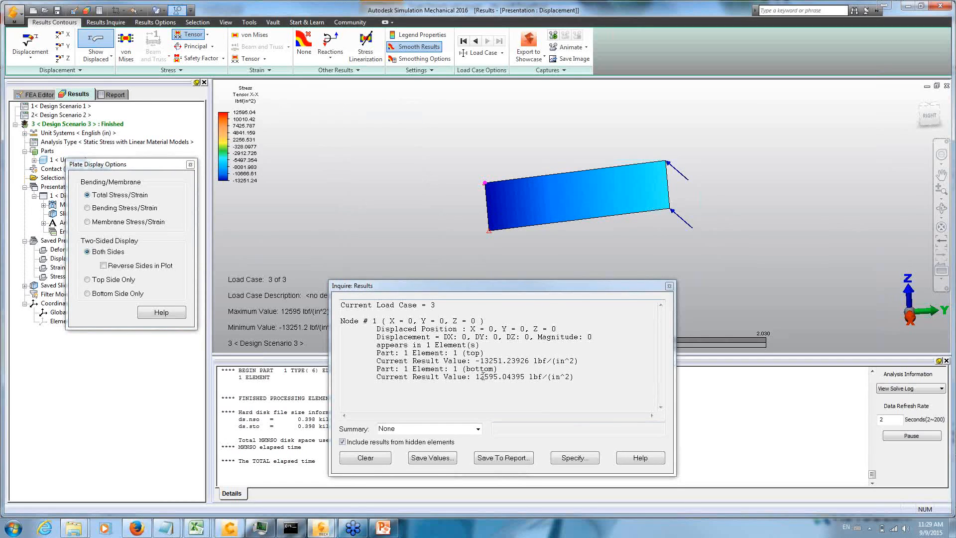
right_click(365, 203)
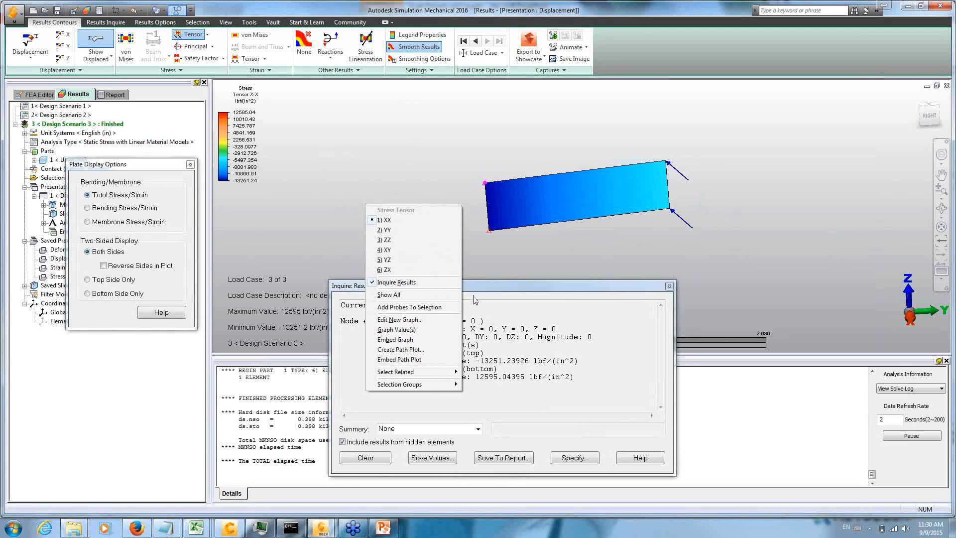
left_click(638, 246)
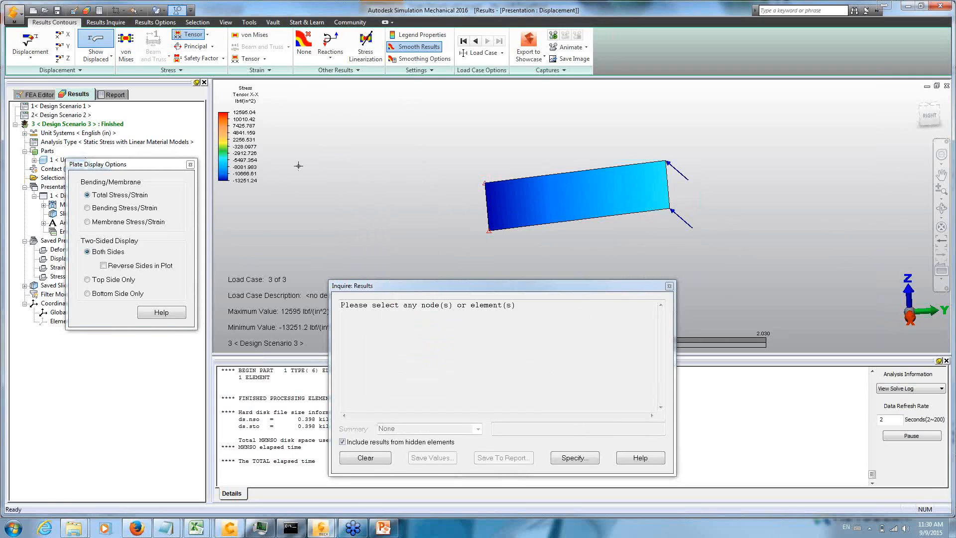
- Display the von Mises stress and select the fixed edge's upper corner node to inquire its value on both plate sides
left_click(121, 49)
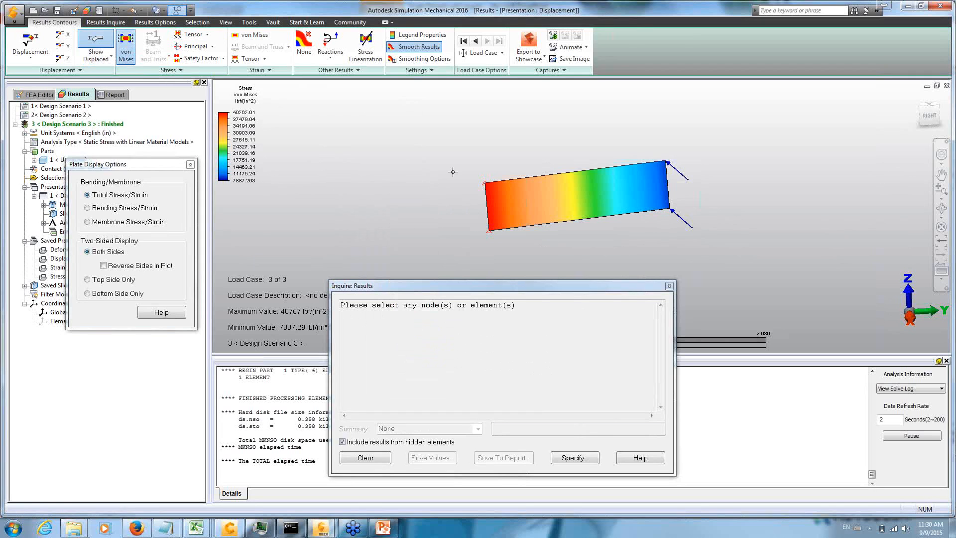
mouse_move(564, 227)
middle_mouse_down()
mouse_move(573, 151)
mouse_move(571, 246)
middle_mouse_up()
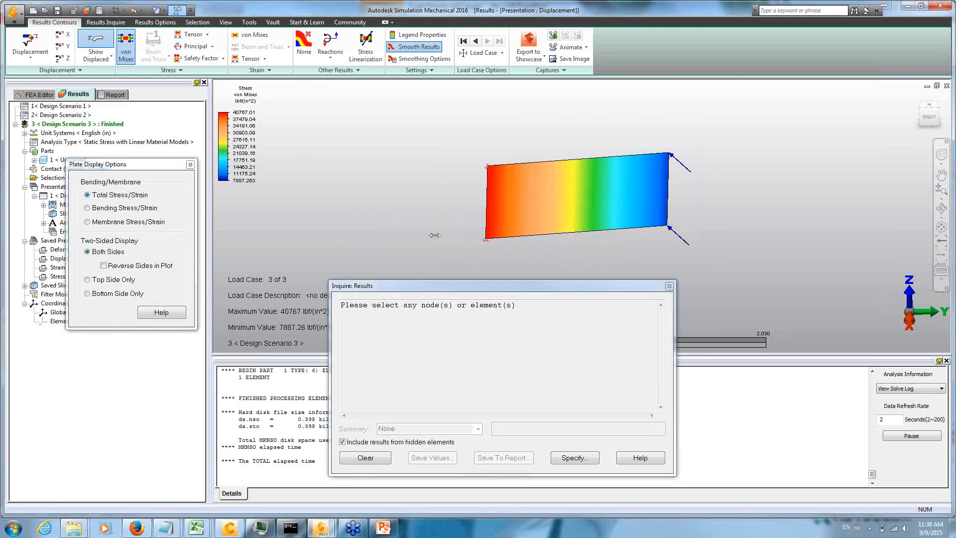
left_click_drag(439, 140, 507, 198)
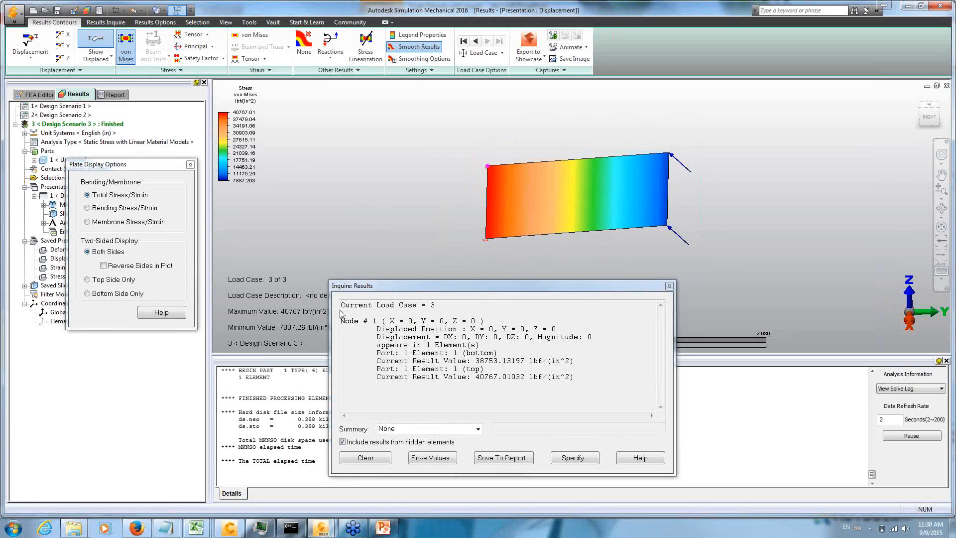
- Compare the selected node's von Mises bending, membrane and total stress in load case 3, ending on Total Stress/Strain
left_click(112, 212)
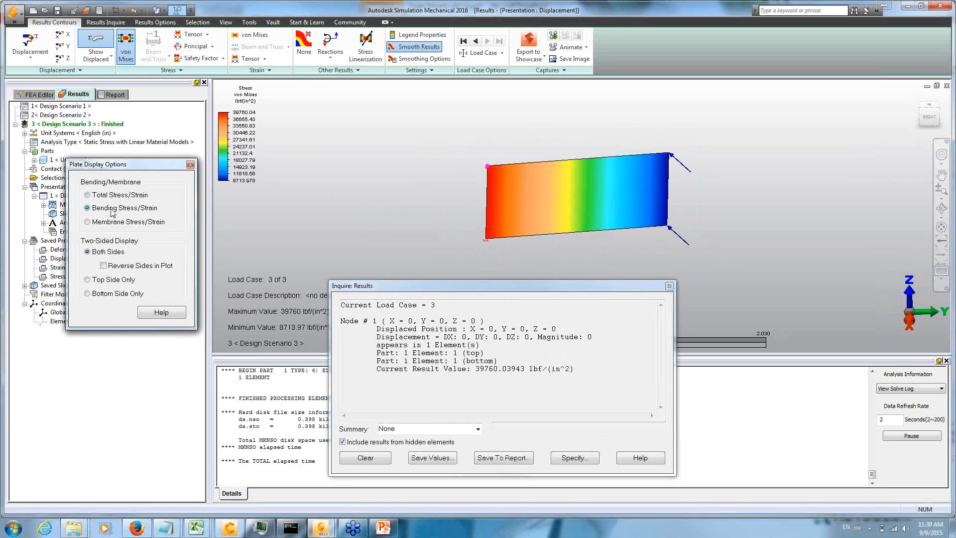
left_click(119, 225)
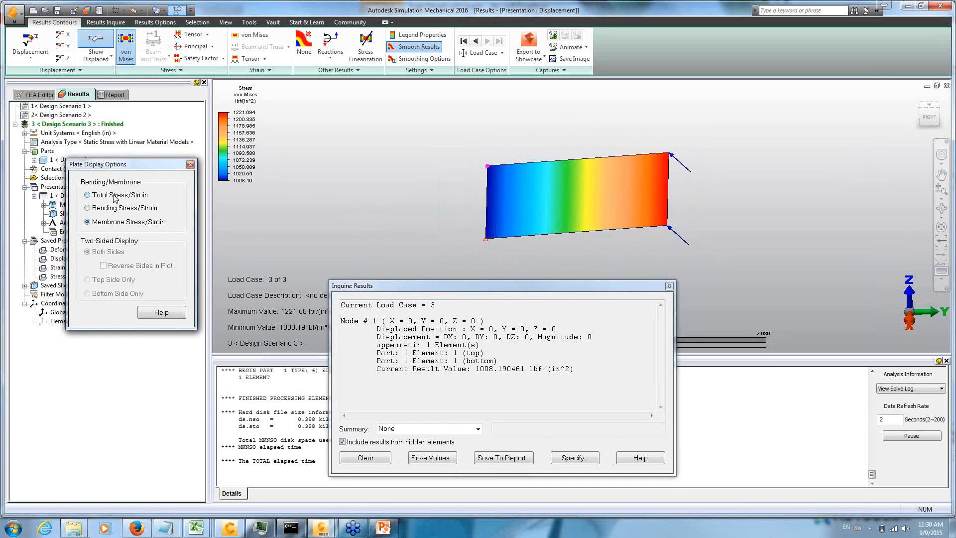
left_click(114, 196)
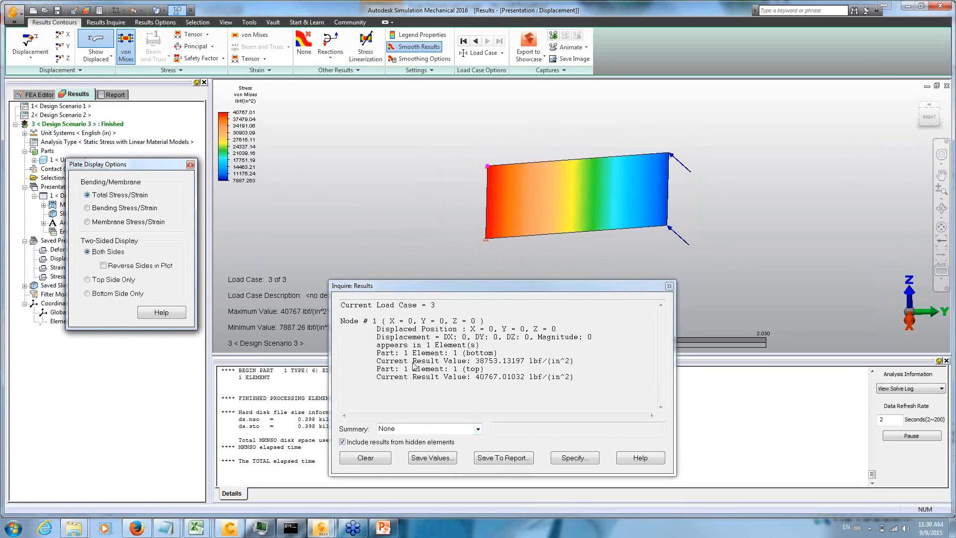
left_click(146, 212)
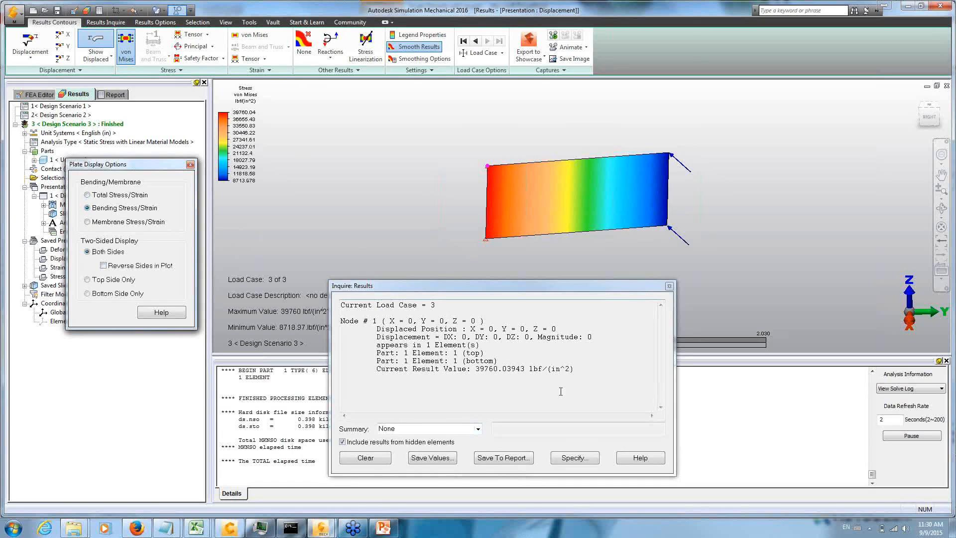
left_click(155, 224)
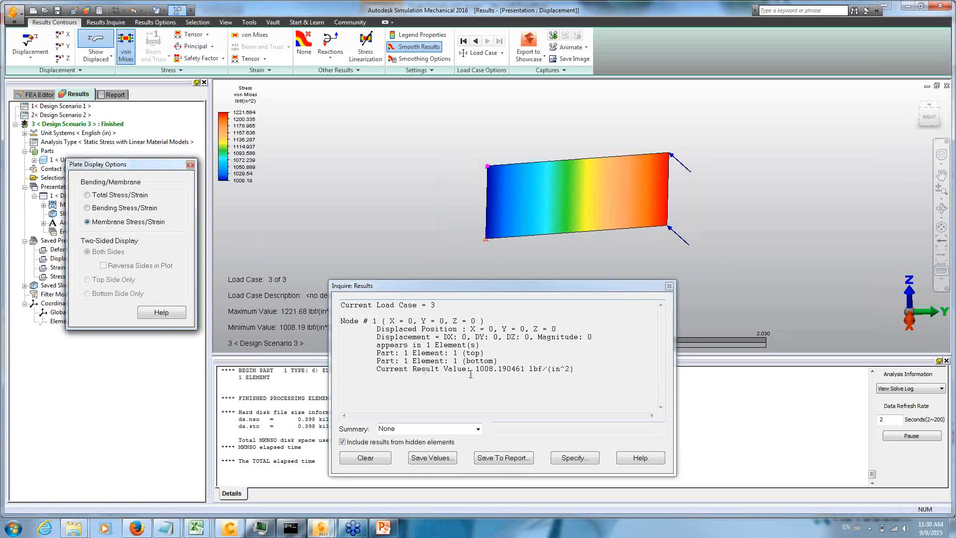
left_click(102, 208)
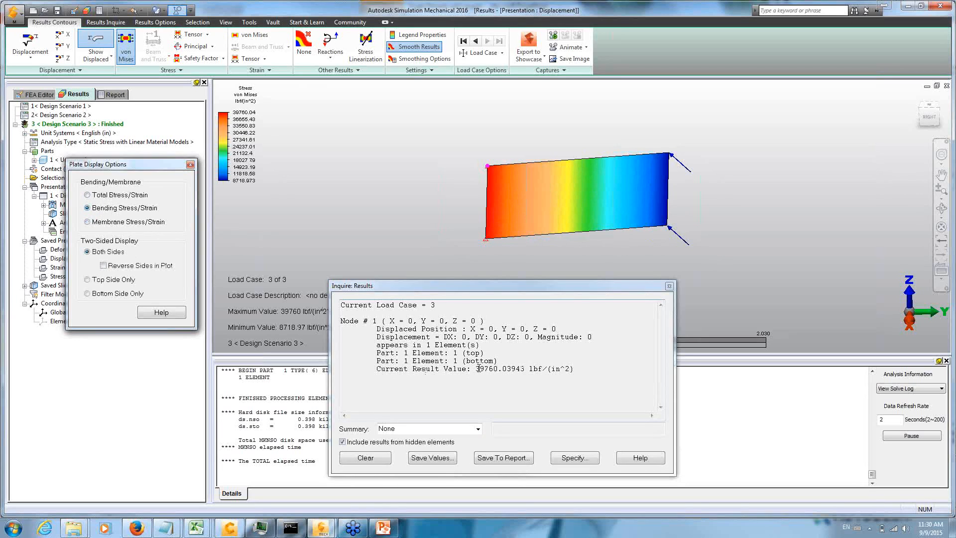
left_click(136, 197)
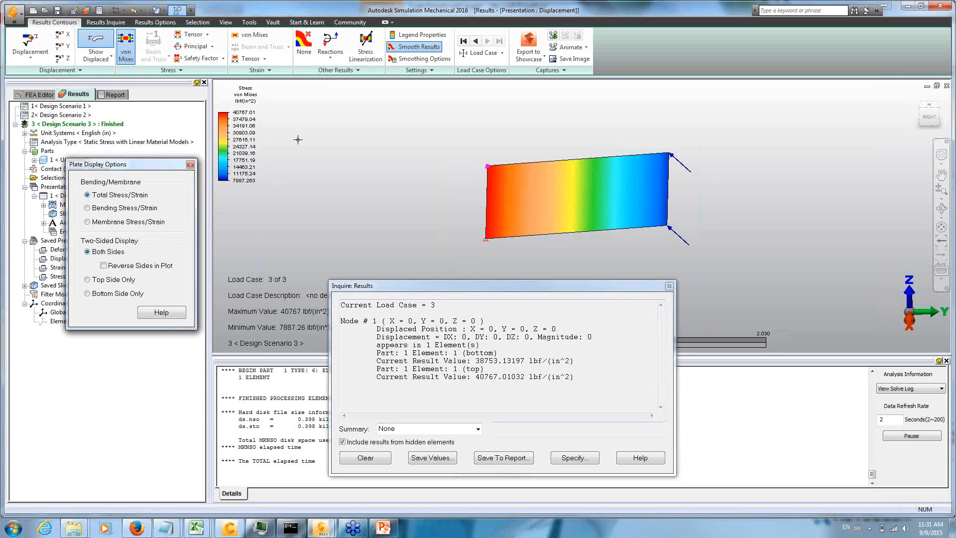
- Check the XX and YZ stress tensors at the selected node, and return to the von Mises stress display
left_click(190, 33)
right_click(364, 115)
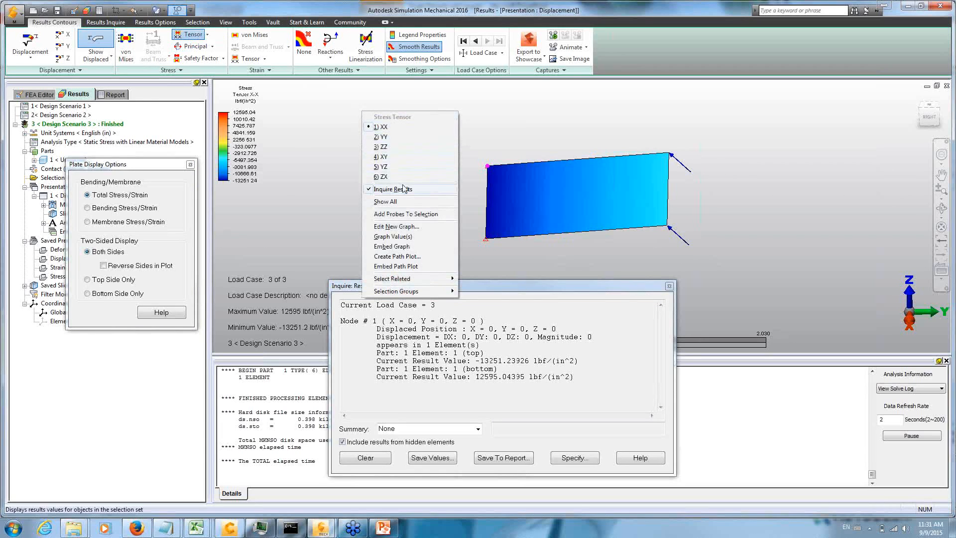
left_click(396, 172)
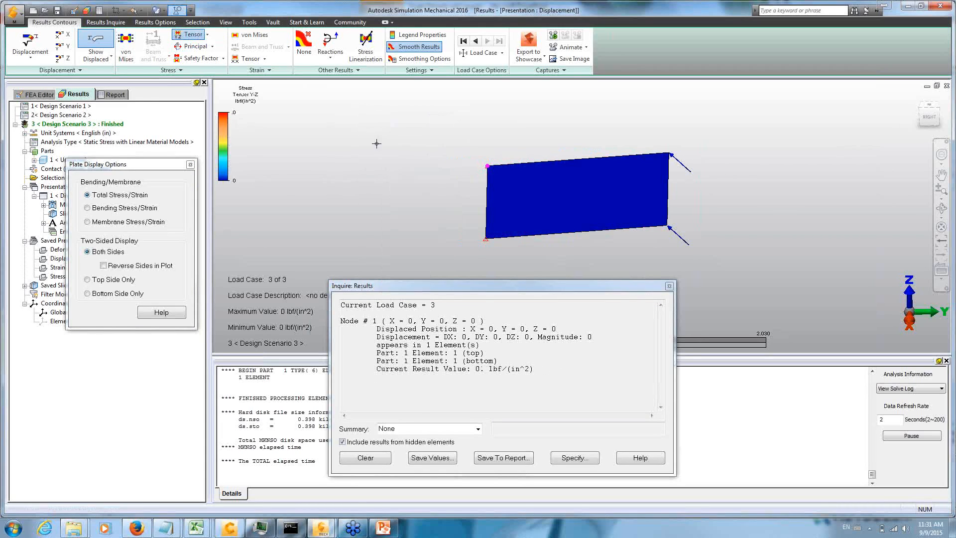
right_click(377, 145)
left_click(400, 161)
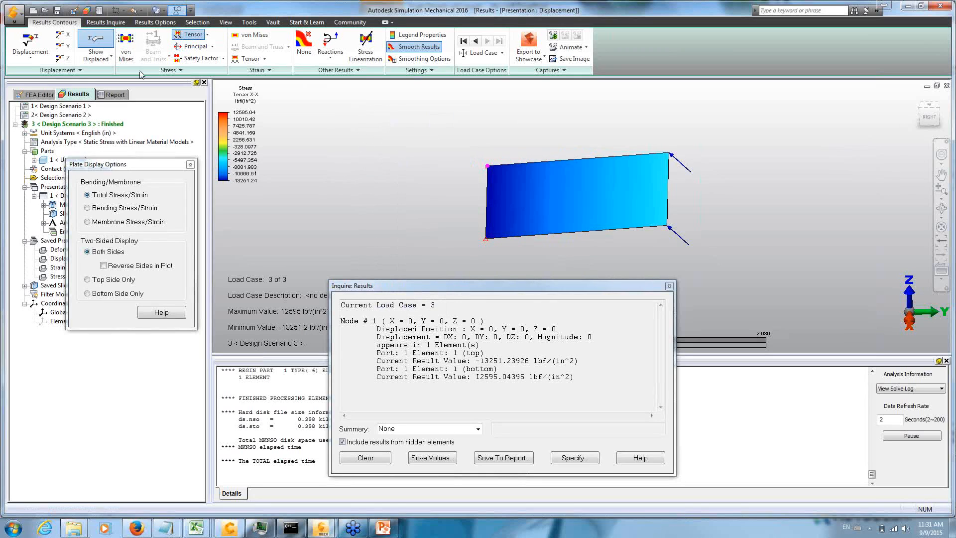
left_click(126, 47)
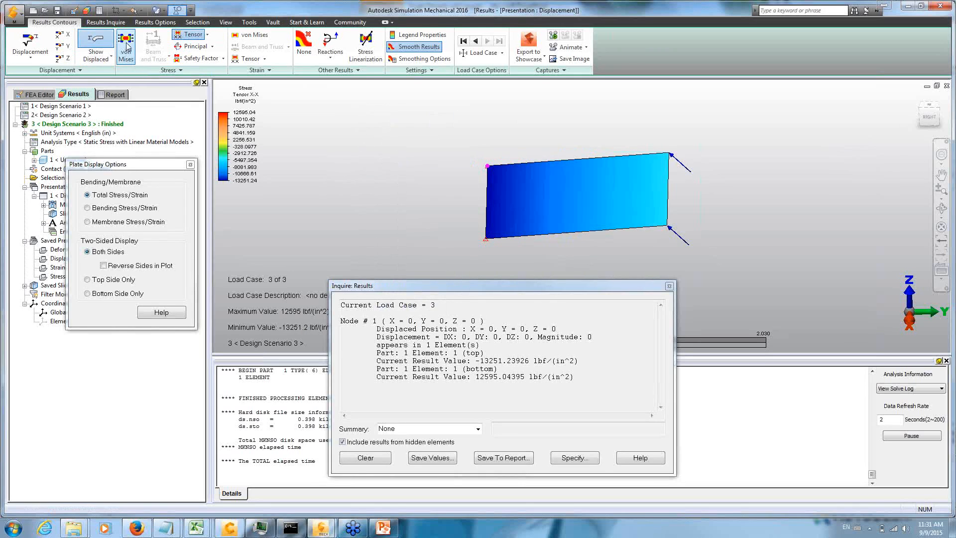
- Display the YY stress tensor and reselect the fixed edge's upper corner node to inquire its stress on both plate sides
right_click(332, 121)
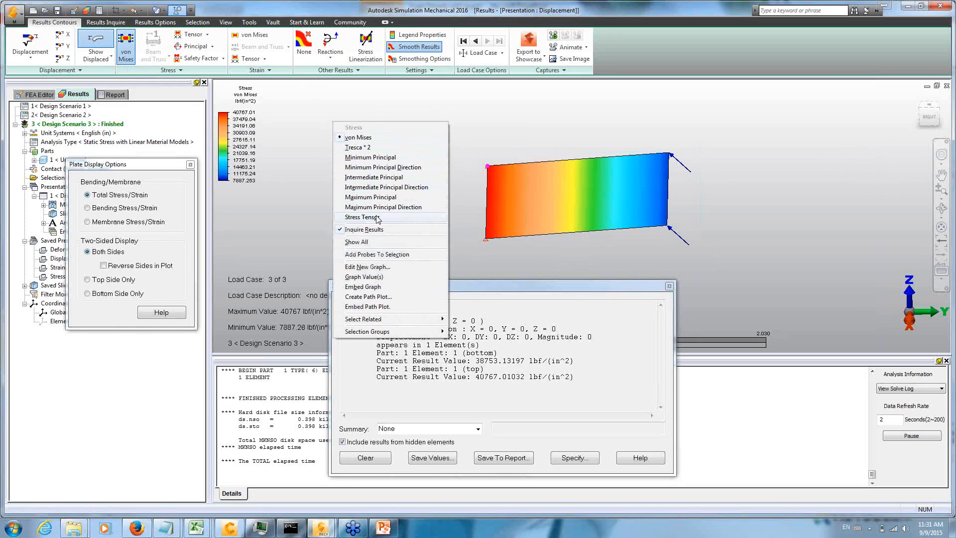
mouse_move(379, 217)
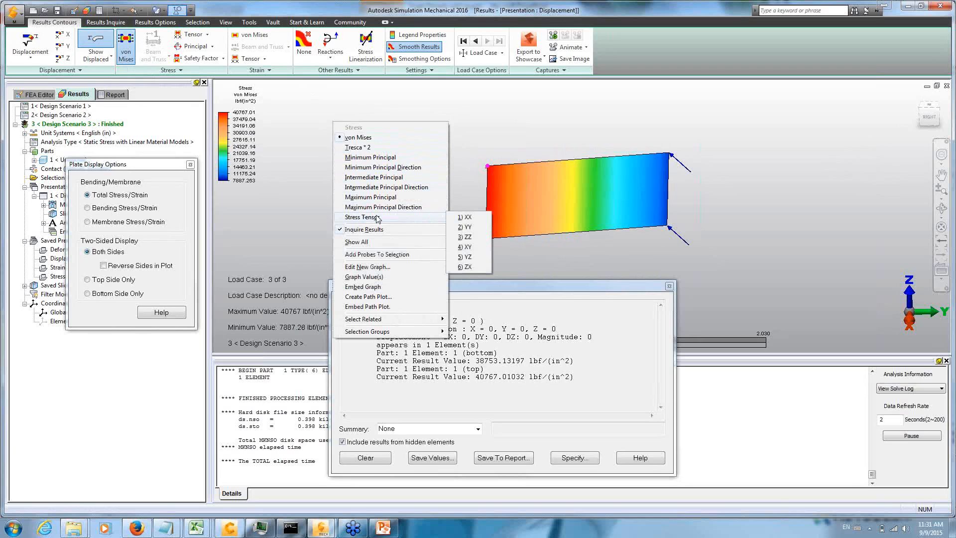
left_click(469, 227)
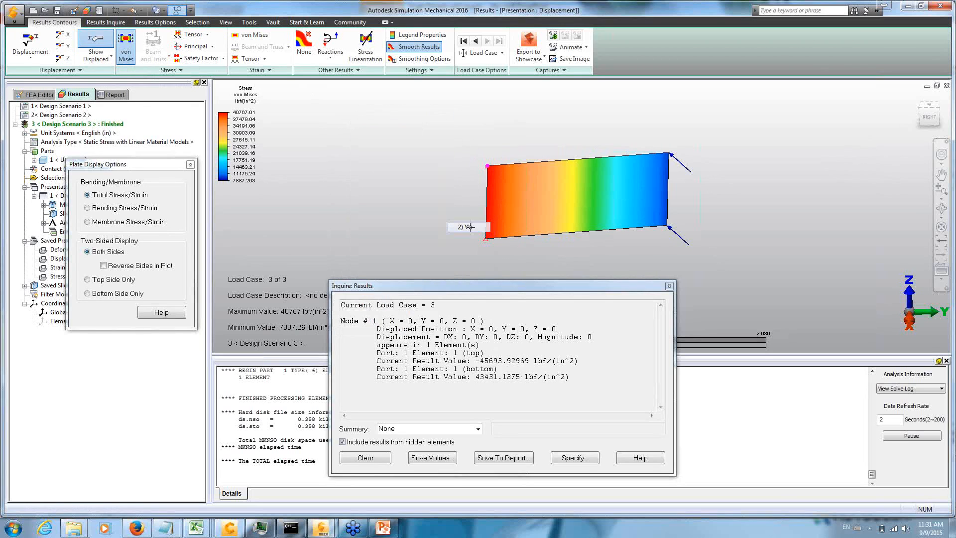
right_click(334, 130)
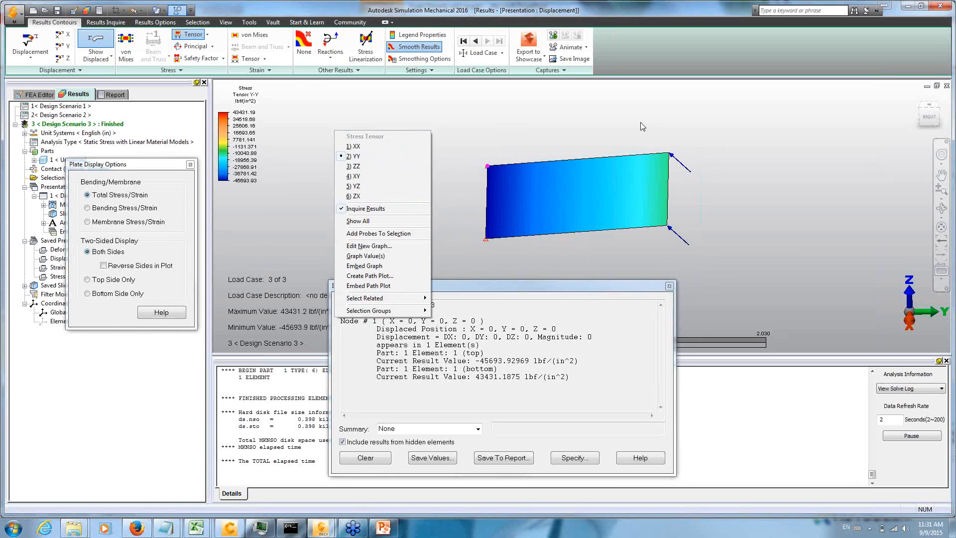
left_click(561, 124)
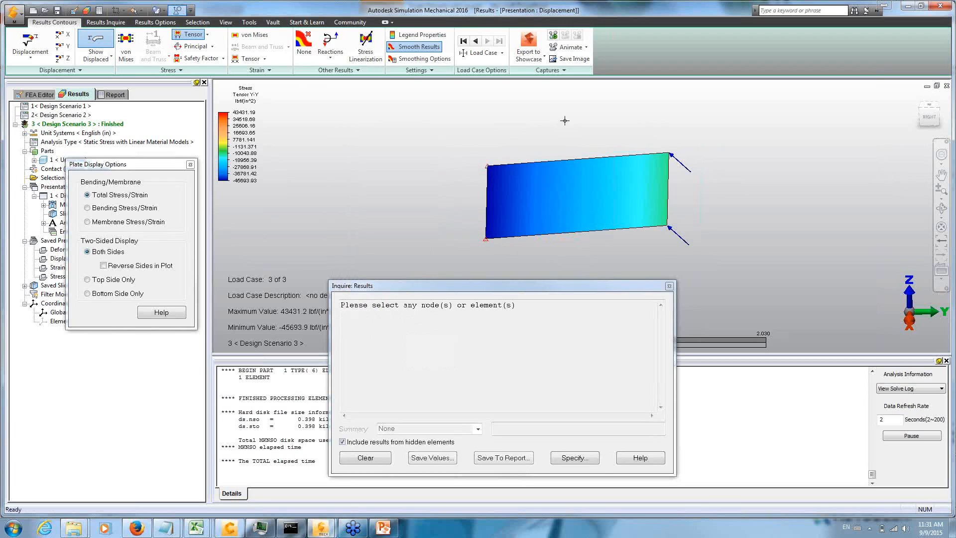
left_click(487, 166)
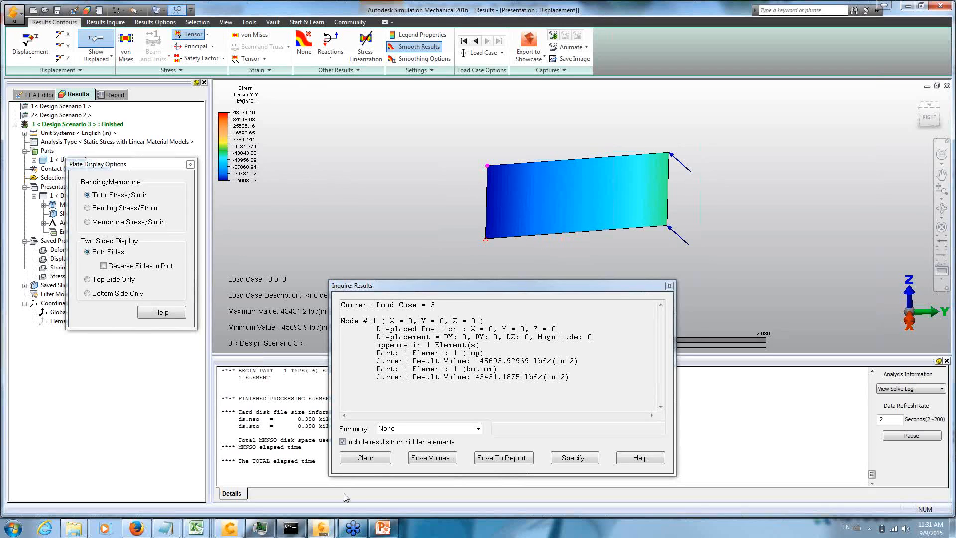
- Close the inquiry results and plate display options, and return to the FEA Editor
left_click(670, 286)
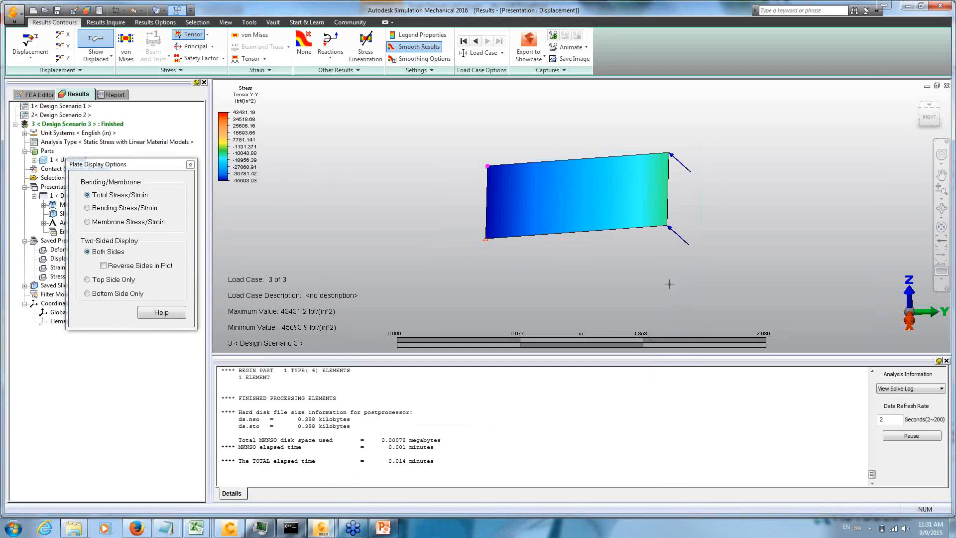
left_click(189, 164)
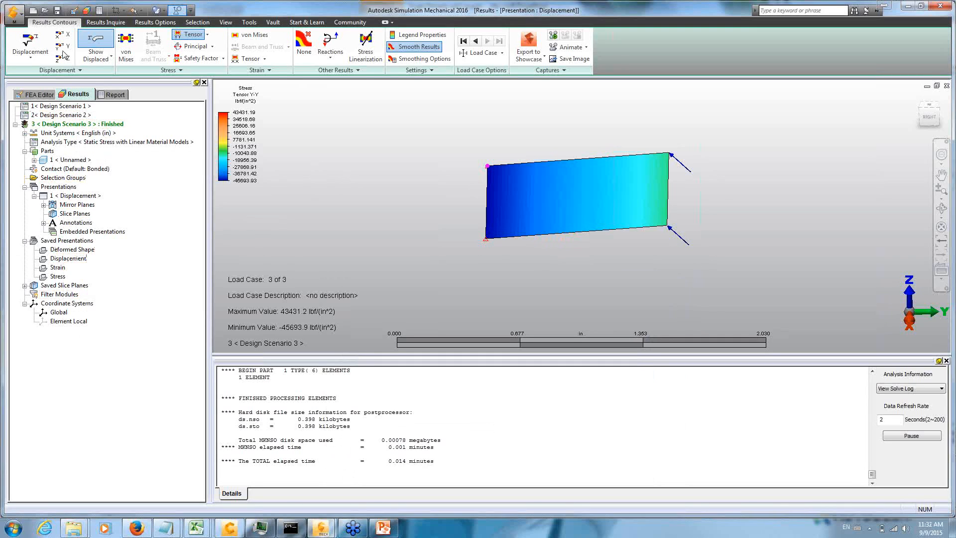
left_click(41, 95)
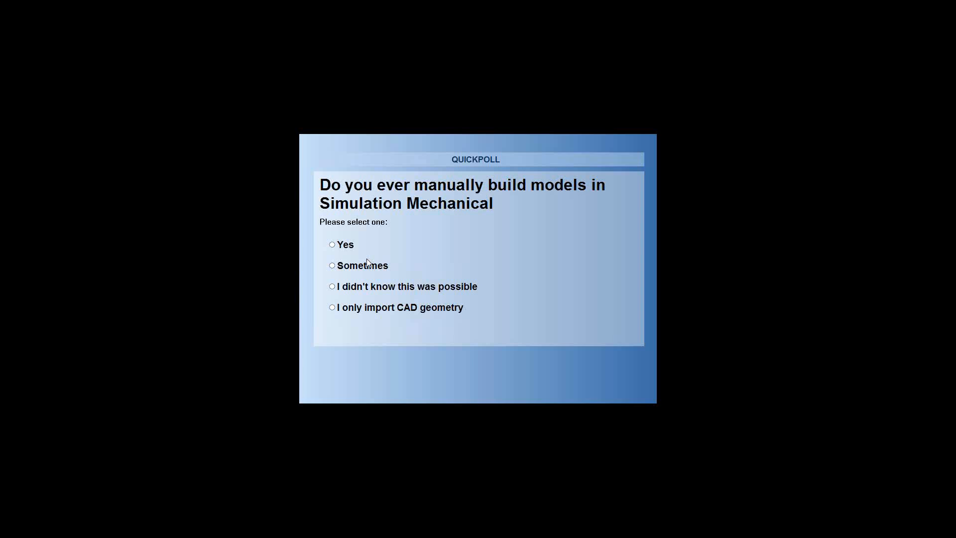
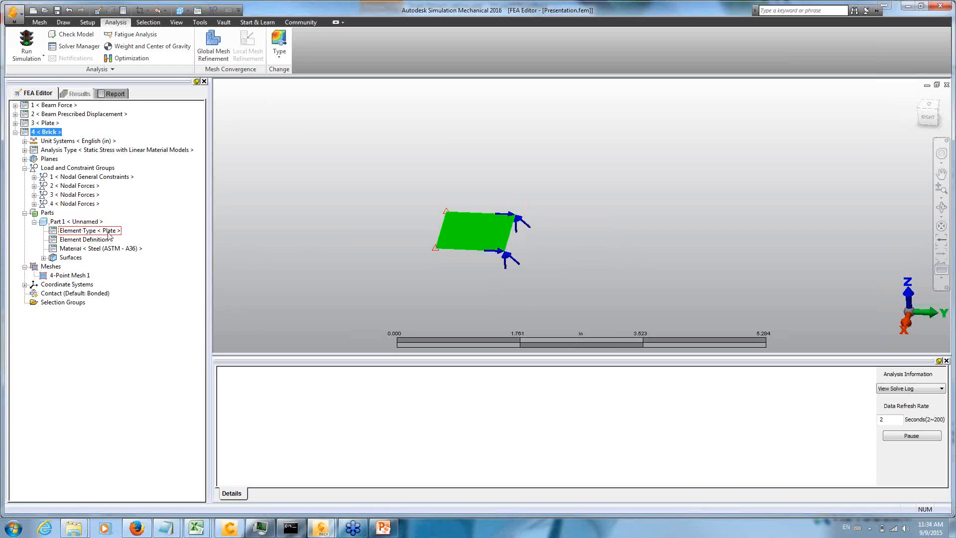
- Change Part 1's element type from Plate to Brick in the Brick design scenario
right_click(109, 232)
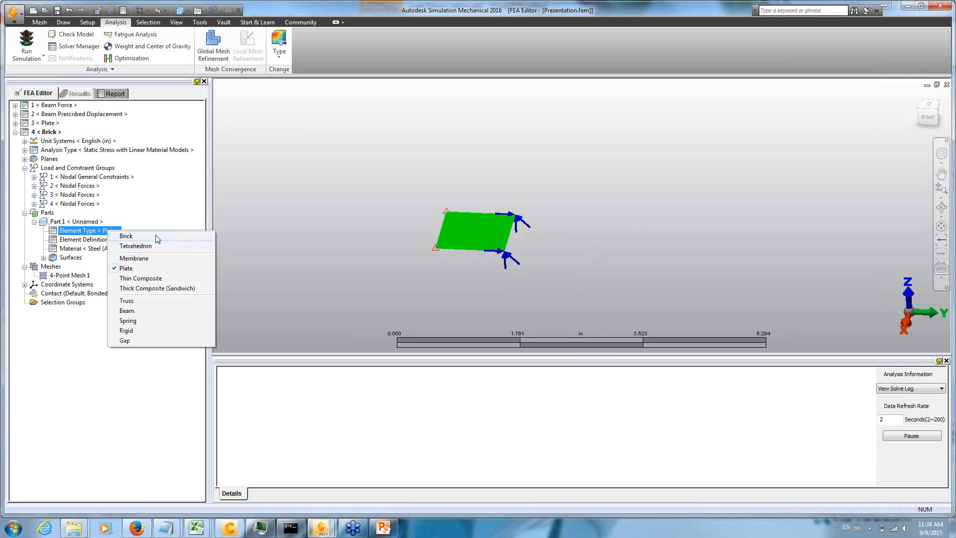
left_click(156, 237)
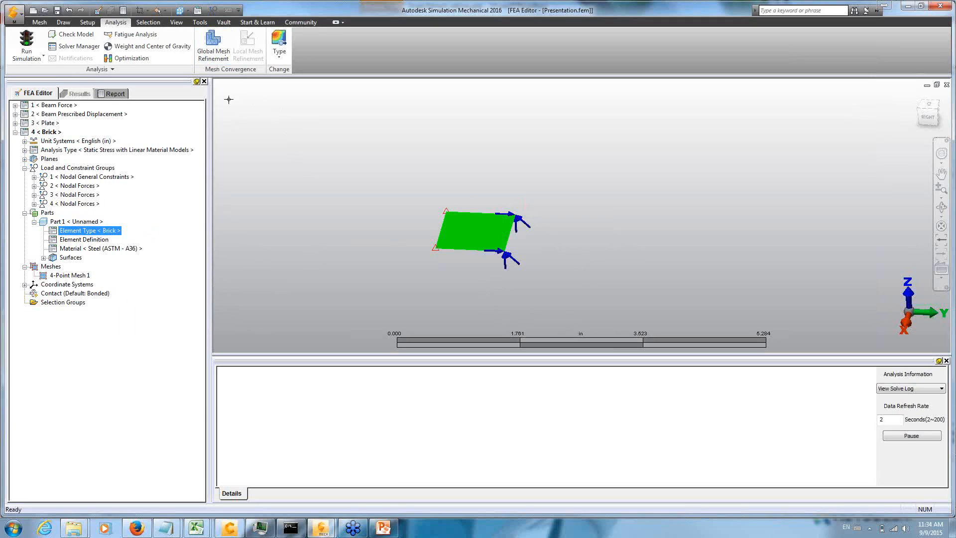
right_click(317, 159)
left_click(330, 156)
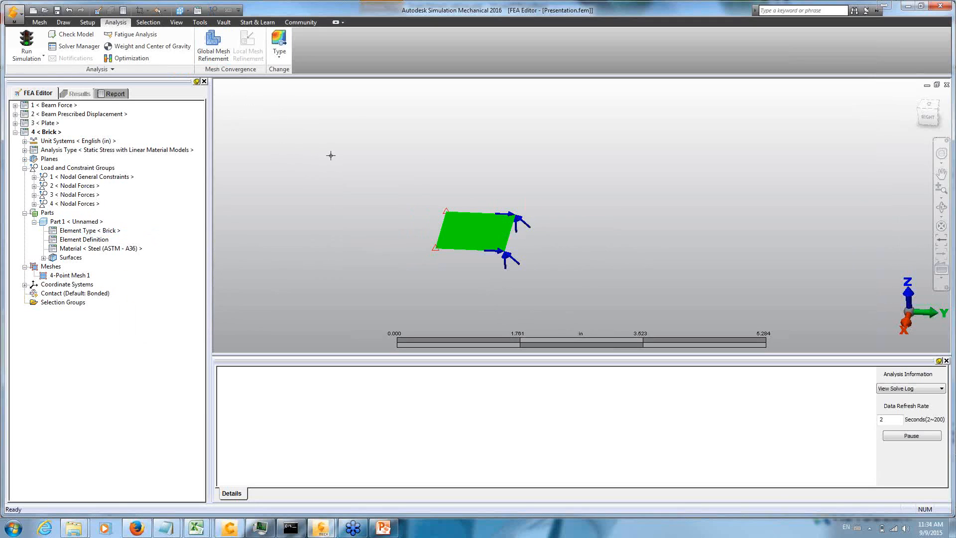
- Select all the element's vertices together with their constraints and nodal forces, and delete those loads and constraints
left_click(150, 22)
left_click_drag(389, 175, 570, 283)
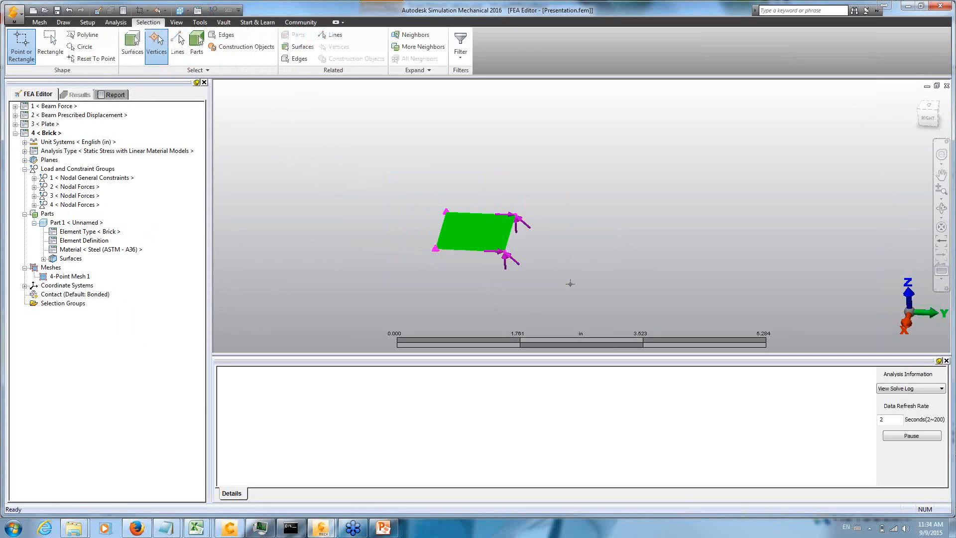
left_click(379, 201)
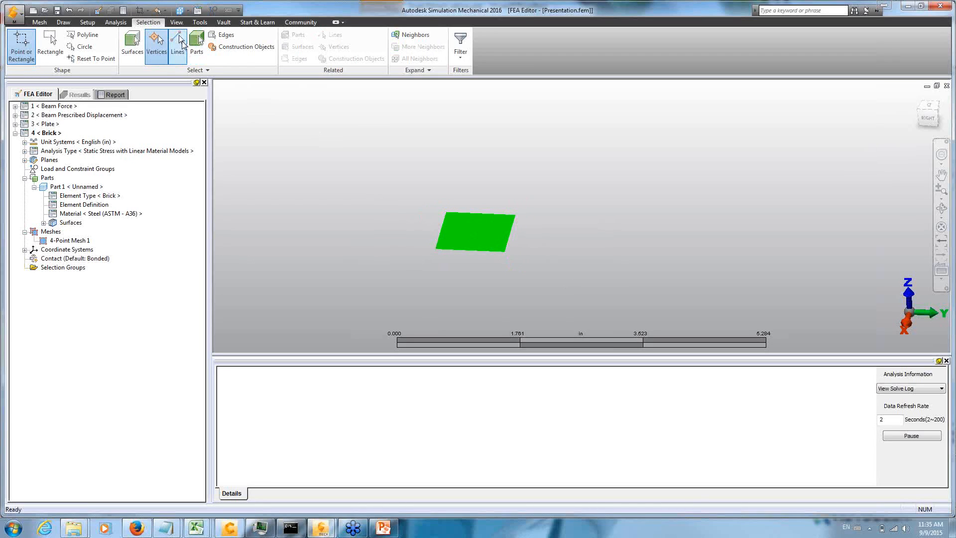
- Select the square's four edge lines and make one joined copy moved 1 in along DZ to form a brick
left_click_drag(399, 187, 571, 279)
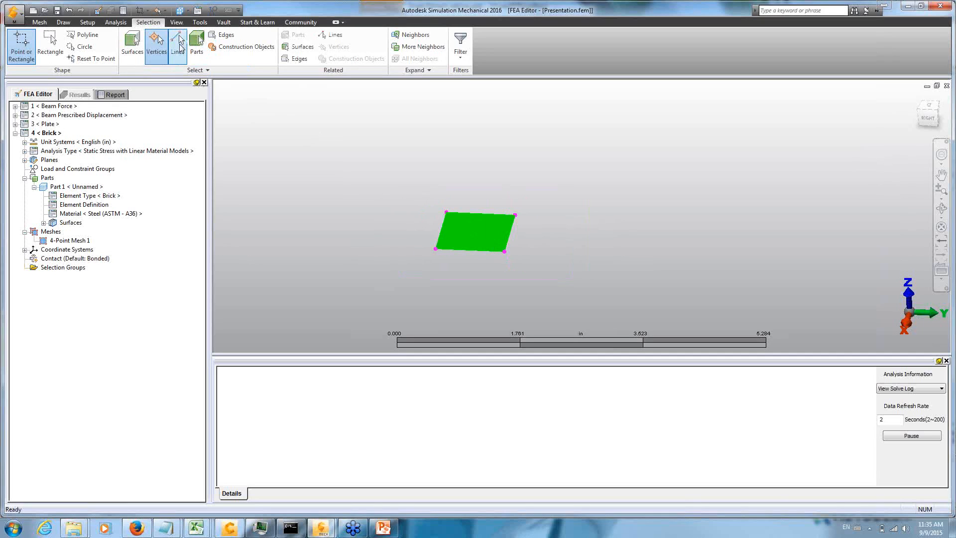
left_click(177, 46)
left_click_drag(292, 119, 542, 285)
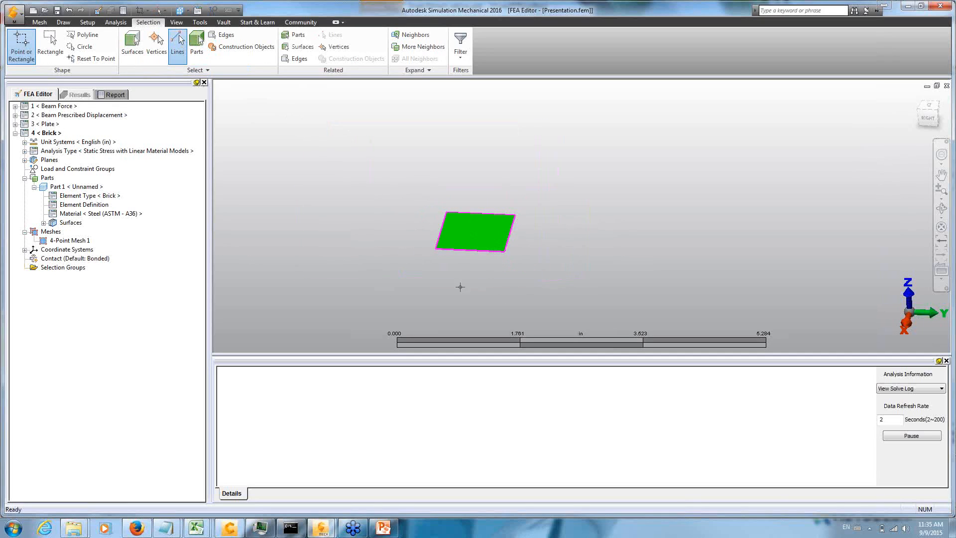
right_click(363, 232)
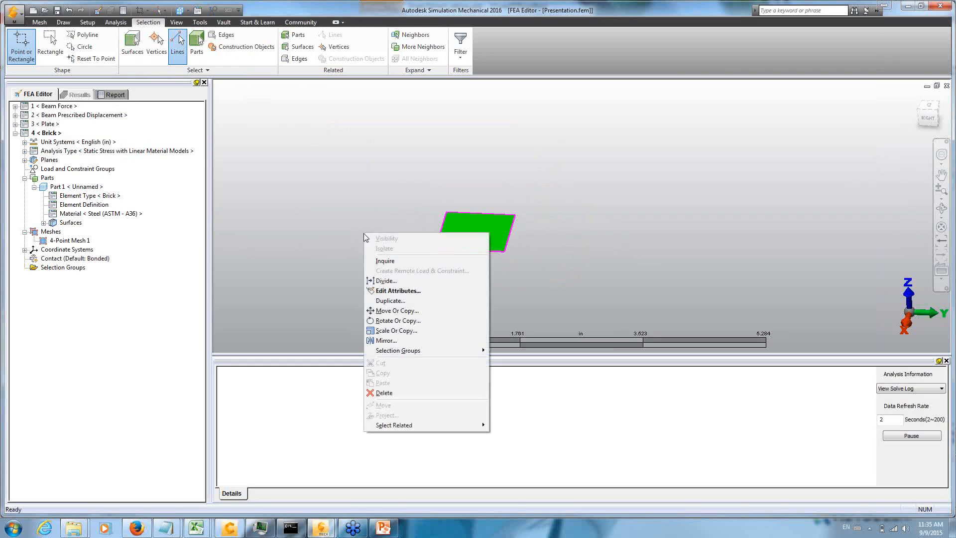
left_click(409, 311)
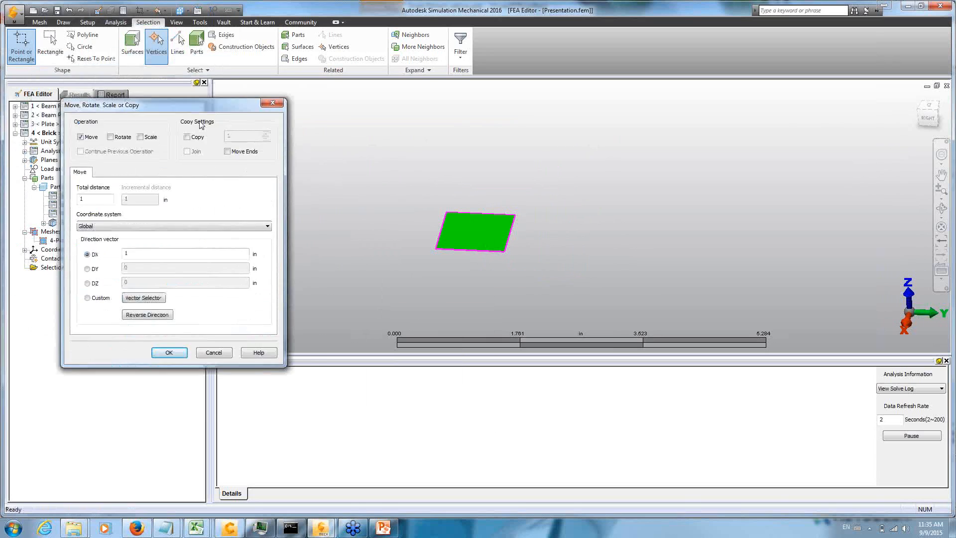
left_click(211, 180)
left_click(210, 195)
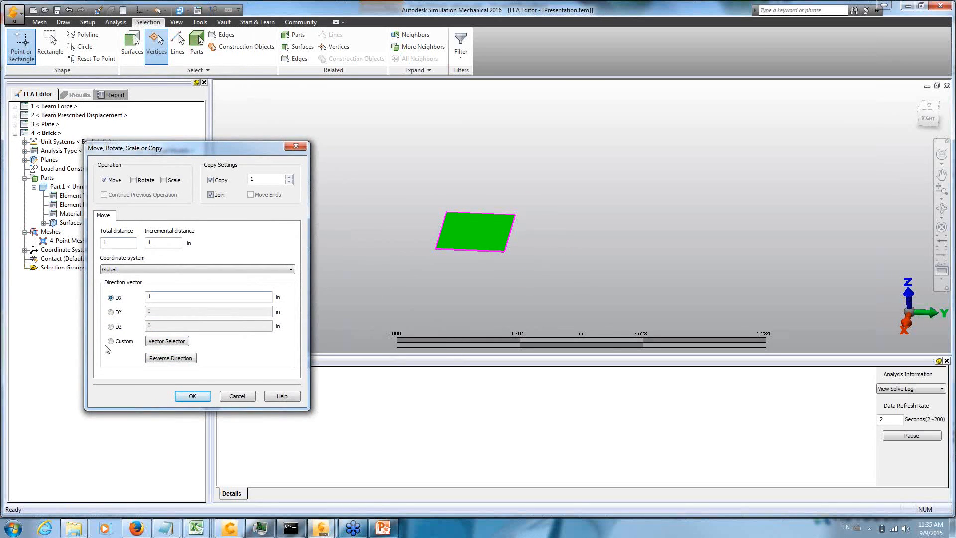
left_click(110, 327)
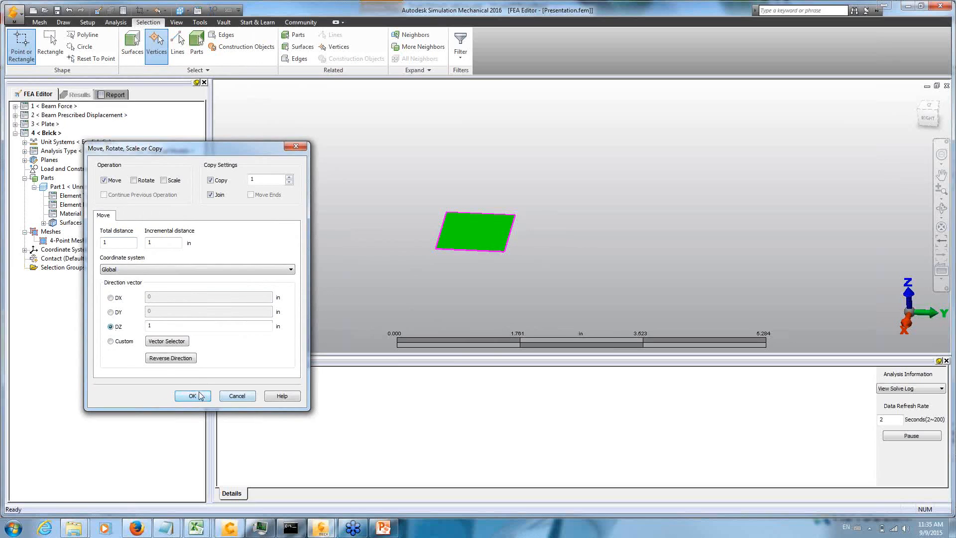
left_click(192, 396)
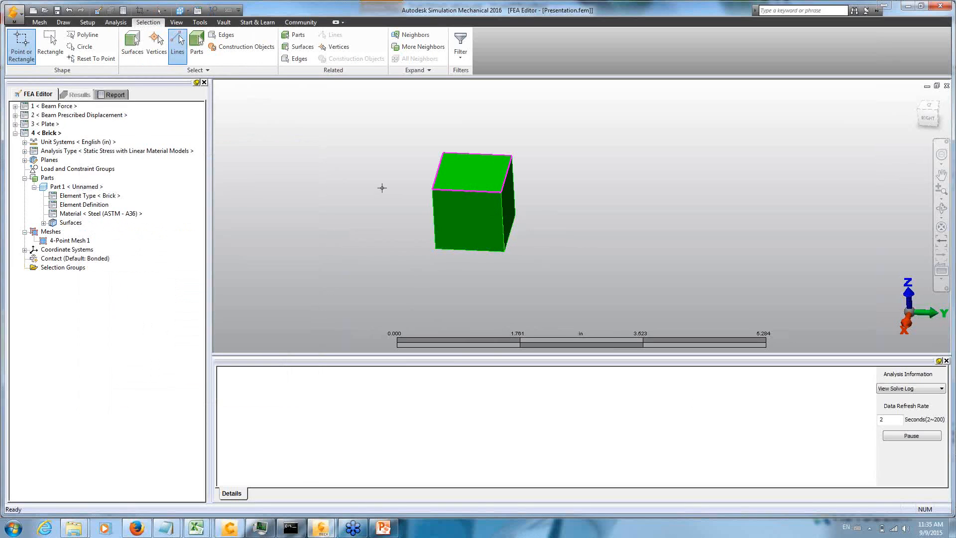
- Accept Part 1's brick element definition with the Isotropic material model and no midside nodes, and keep Steel (ASTM - A36) as its material
mouse_move(367, 161)
middle_mouse_down("shift")
mouse_move(408, 167)
mouse_move(465, 146)
mouse_move(461, 172)
mouse_move(444, 154)
mouse_move(421, 149)
mouse_move(412, 159)
middle_mouse_up("shift")
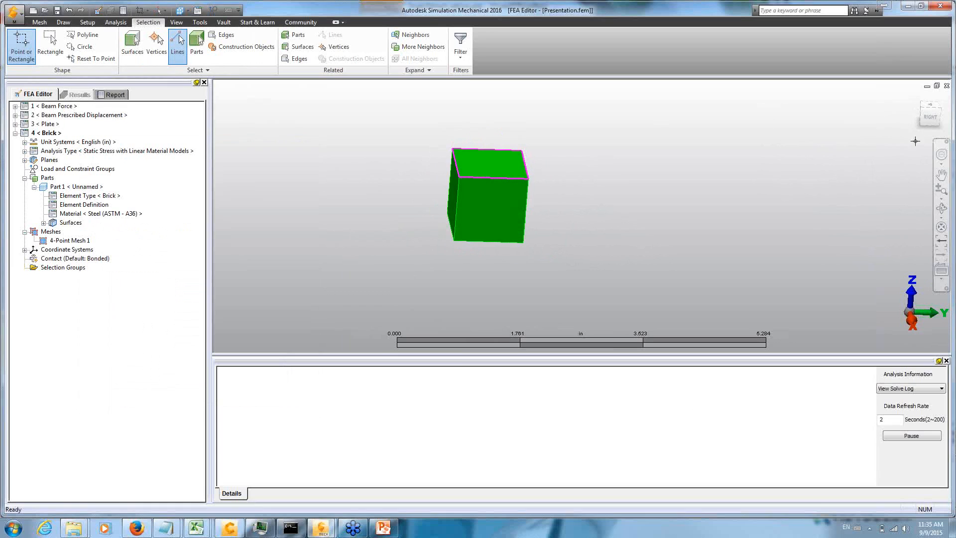
left_click(930, 121)
scroll(611, 217, "up", 1)
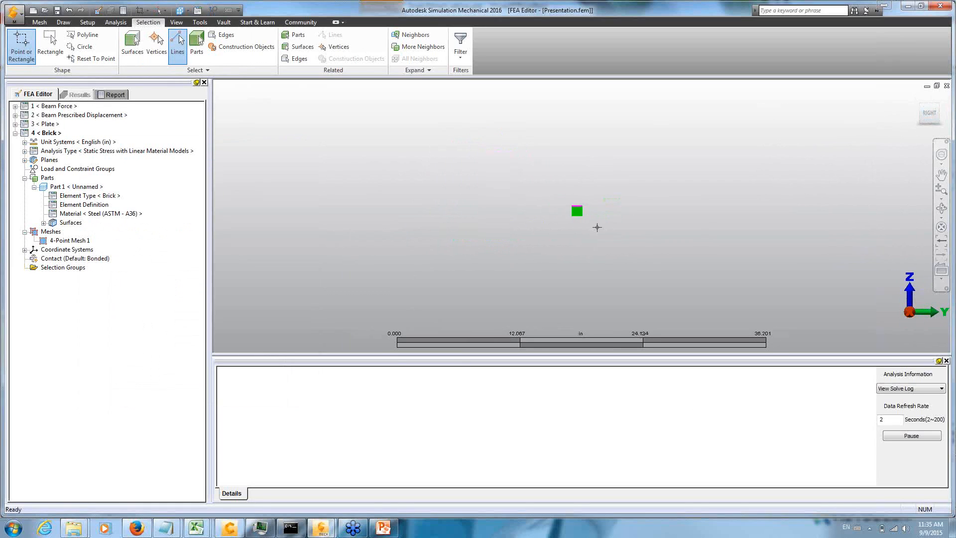
scroll(597, 227, "down", 5)
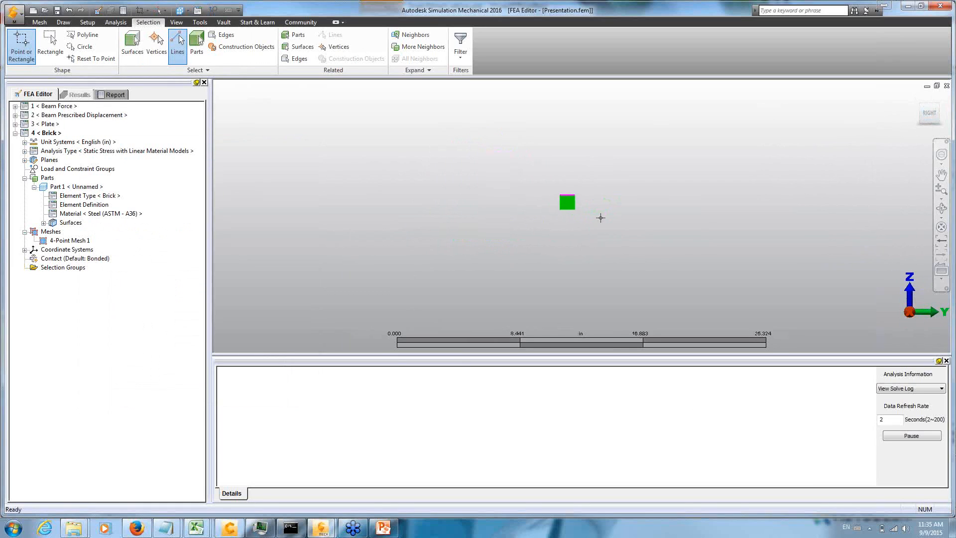
left_click(81, 205)
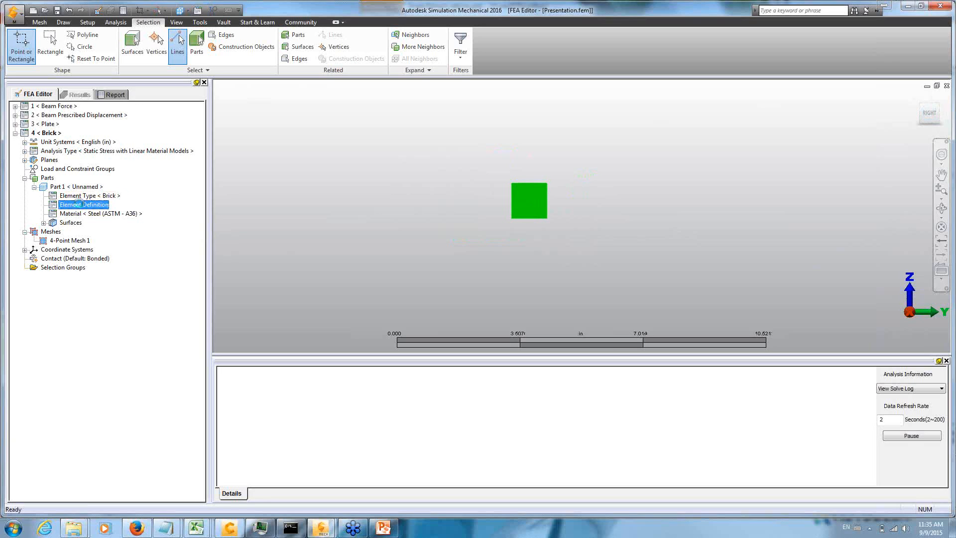
double_click(80, 204)
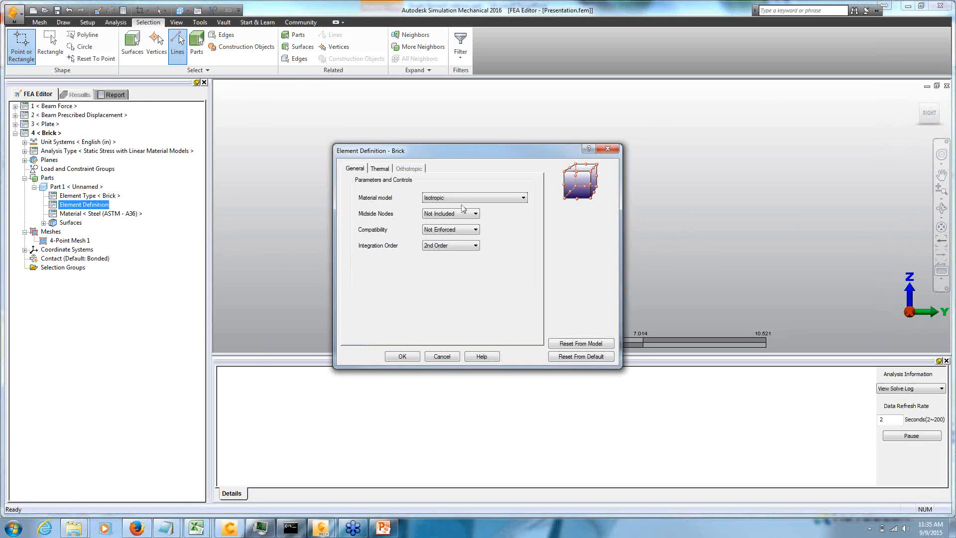
left_click(404, 357)
left_click(122, 213)
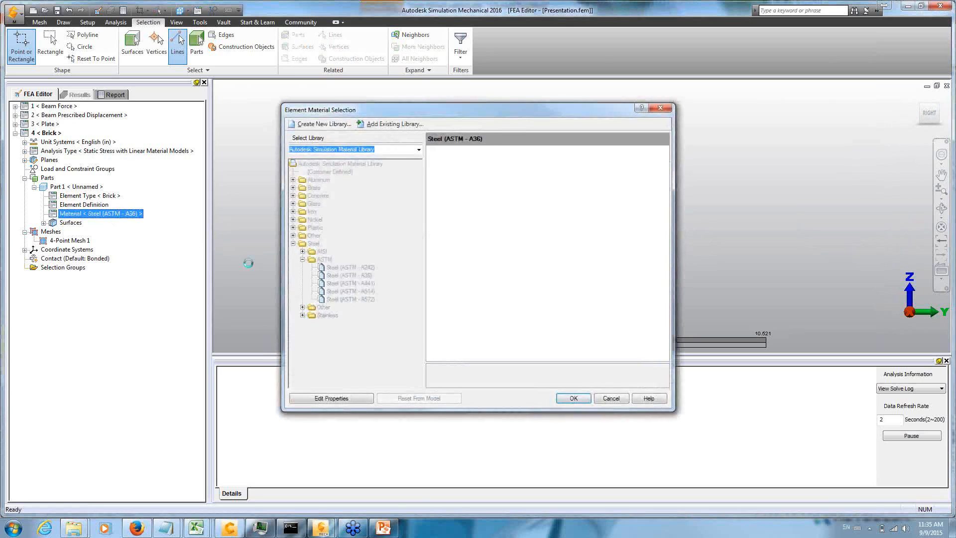
left_click(573, 398)
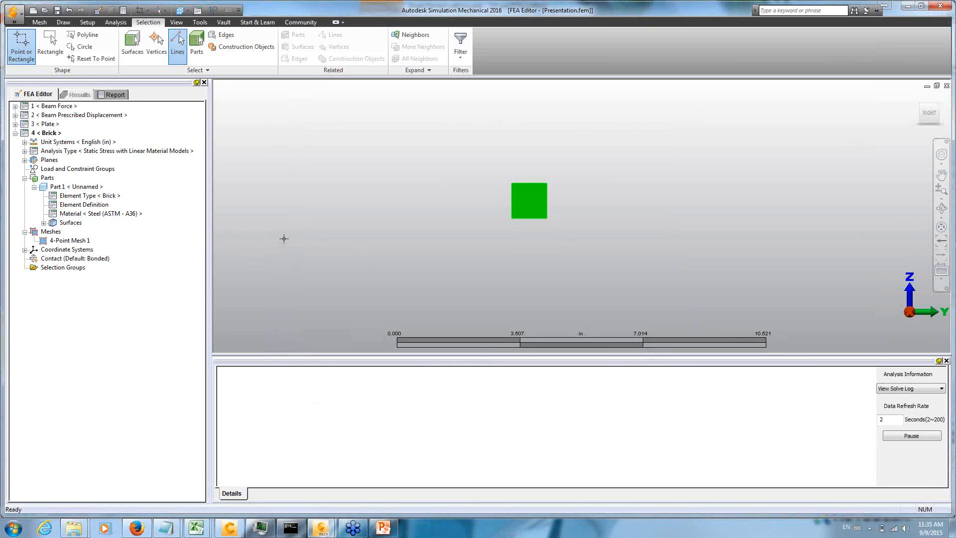
- Apply fixed nodal general constraints to the four vertices on the brick's bottom face
left_click_drag(609, 281, 452, 213)
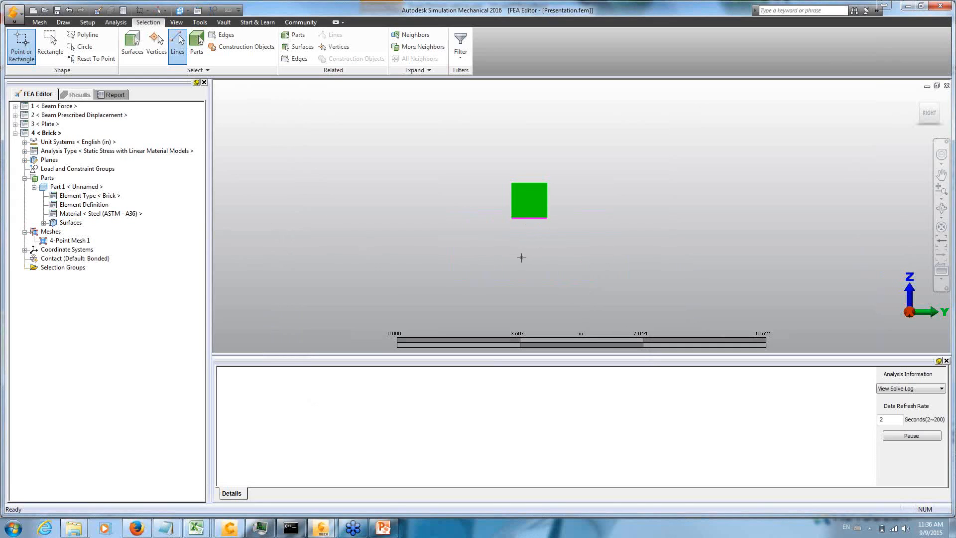
left_click(334, 46)
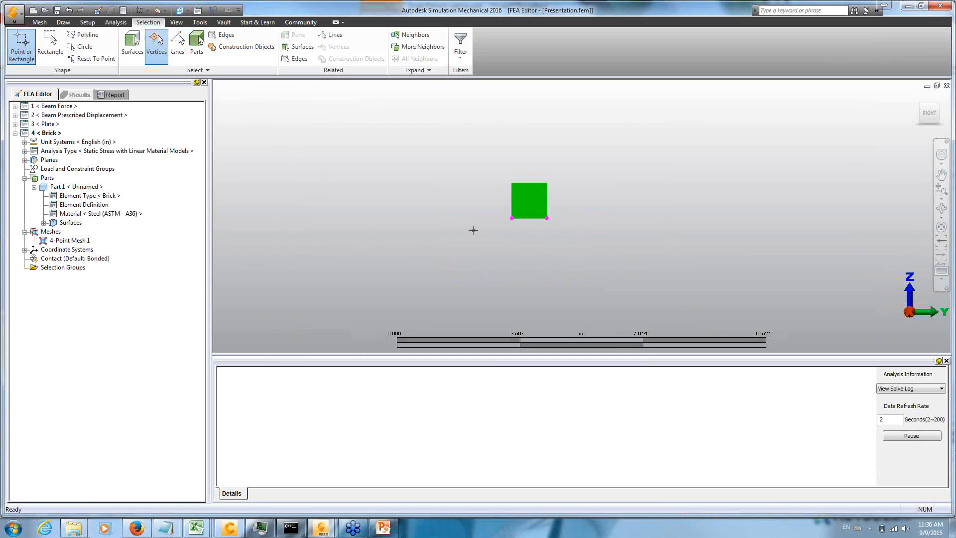
right_click(431, 223)
mouse_move(449, 262)
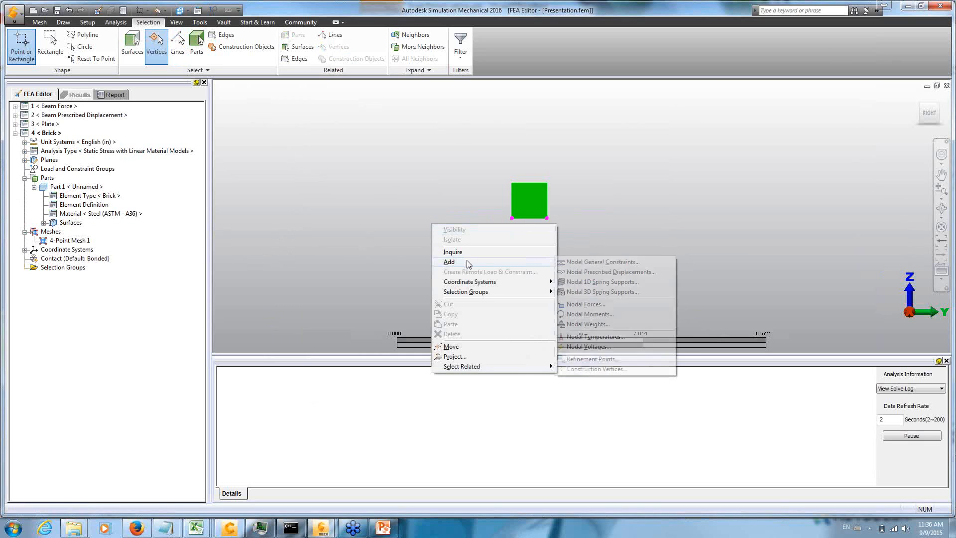
left_click(591, 263)
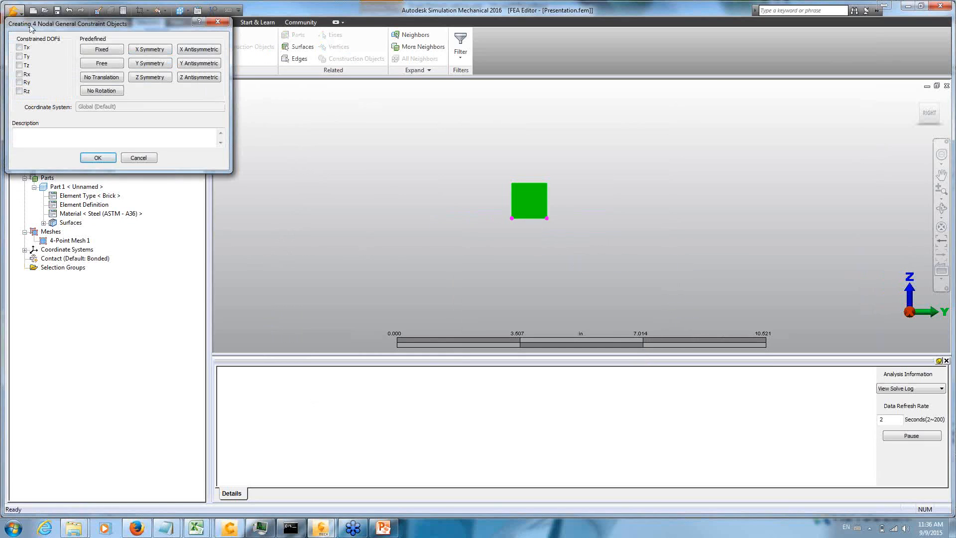
left_click(110, 52)
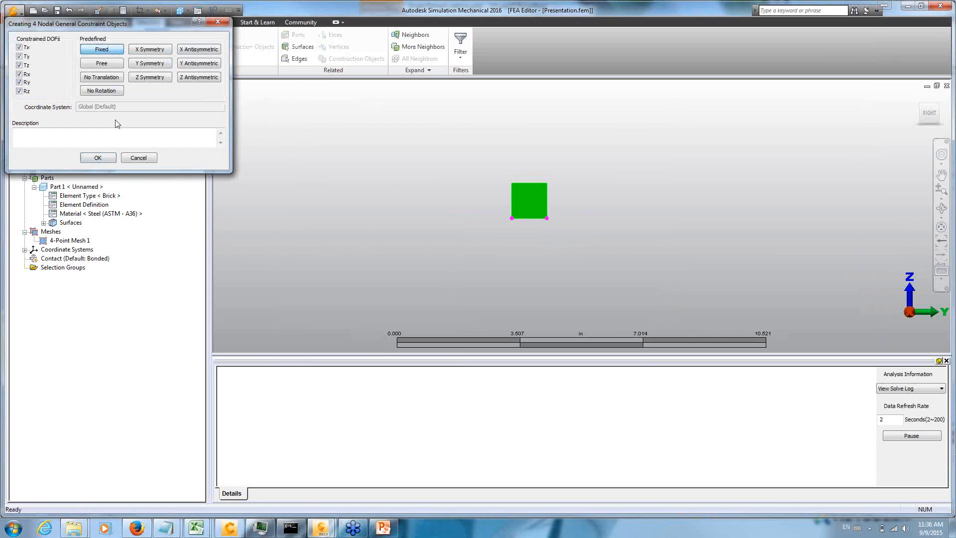
left_click(102, 157)
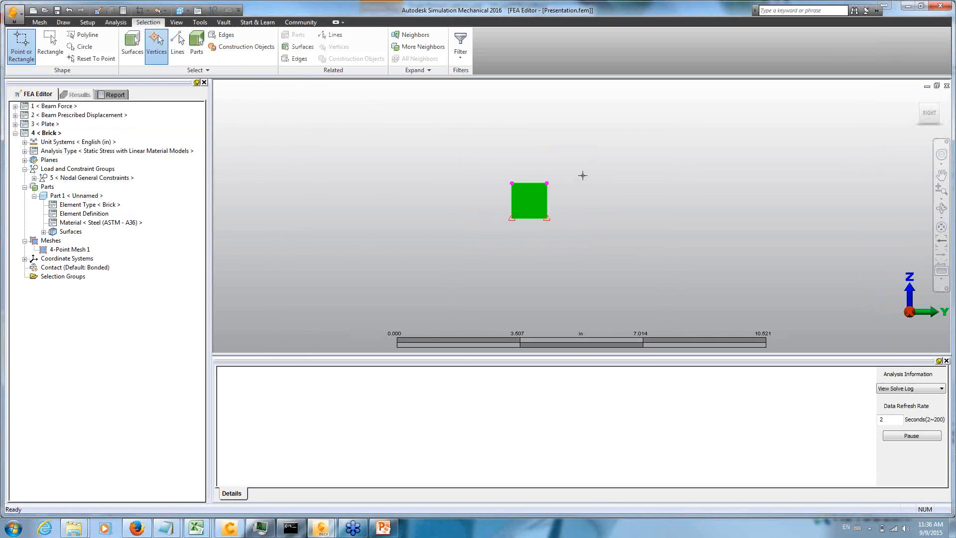
- Add nodal forces of -10 lbf in the Z direction to the brick's four top vertices in load case 1
middle_click_drag(587, 192, 619, 223, "shift")
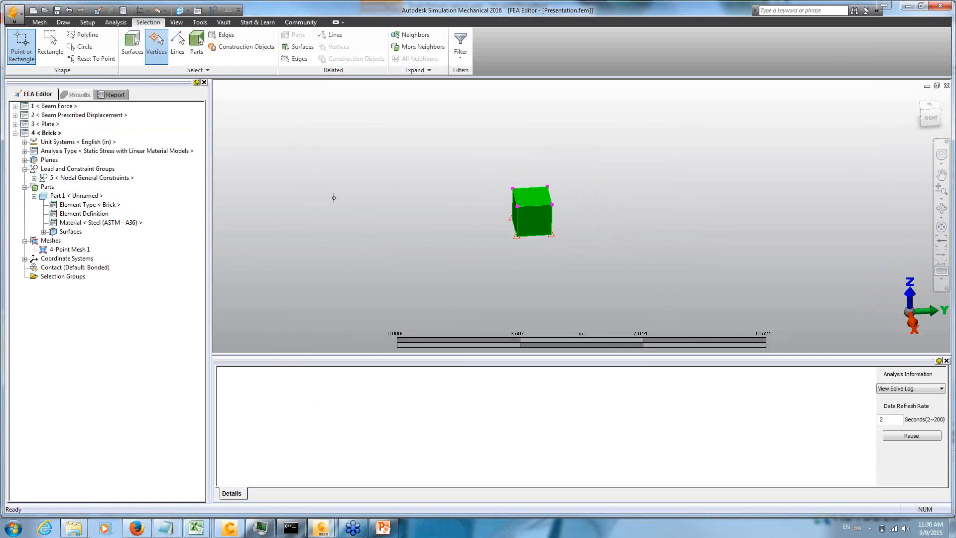
right_click(369, 189)
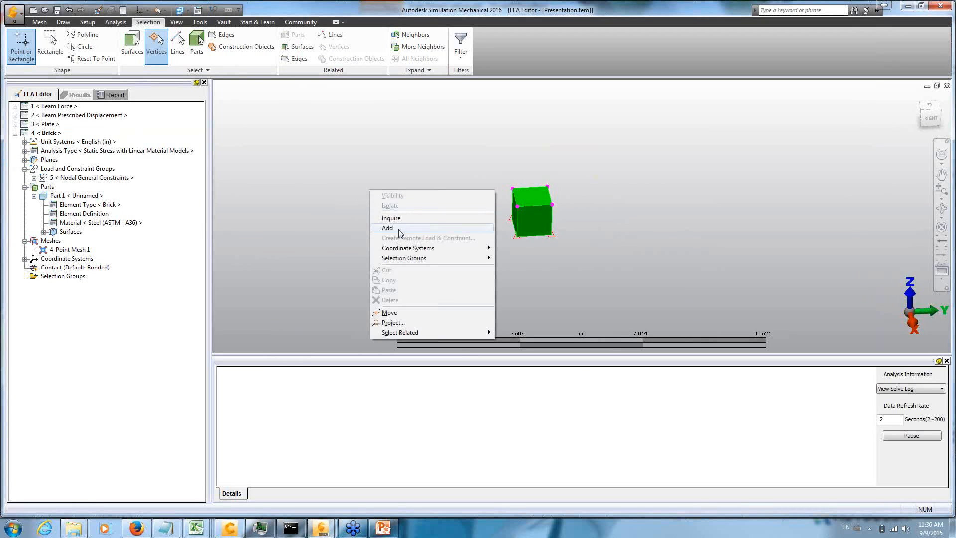
mouse_move(398, 229)
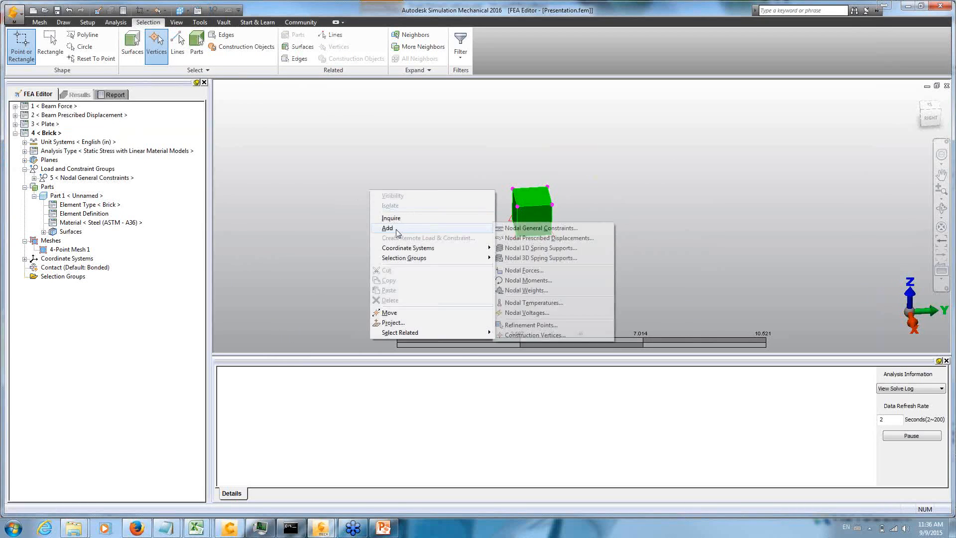
left_click(550, 272)
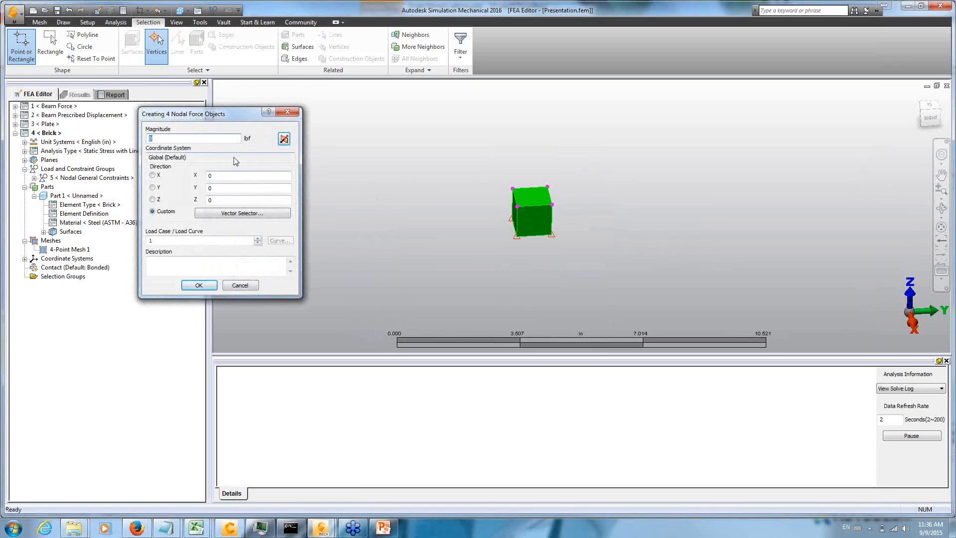
type("-1")
left_click(152, 200)
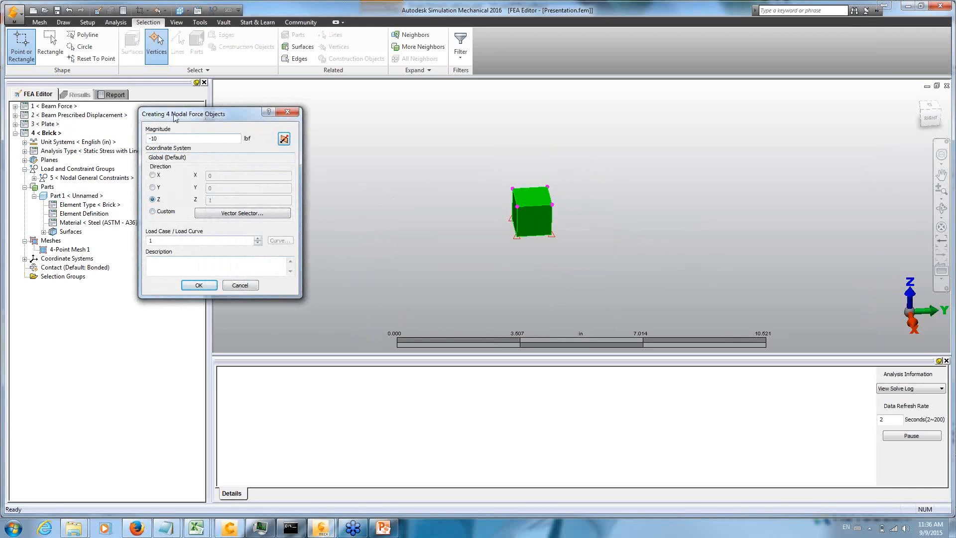
left_click(200, 286)
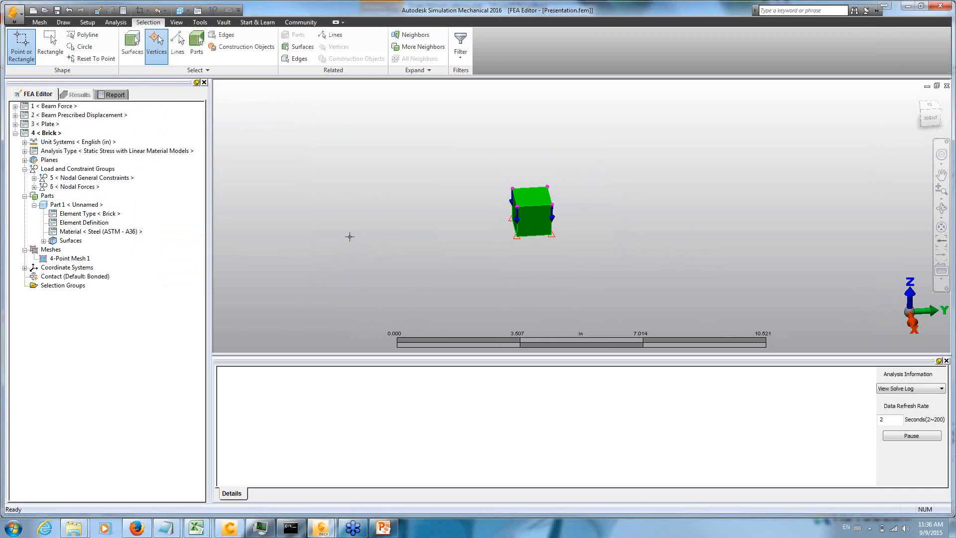
- Add nodal forces of 10 lbf in the Y direction to the brick's four top vertices in load case 2
right_click(334, 188)
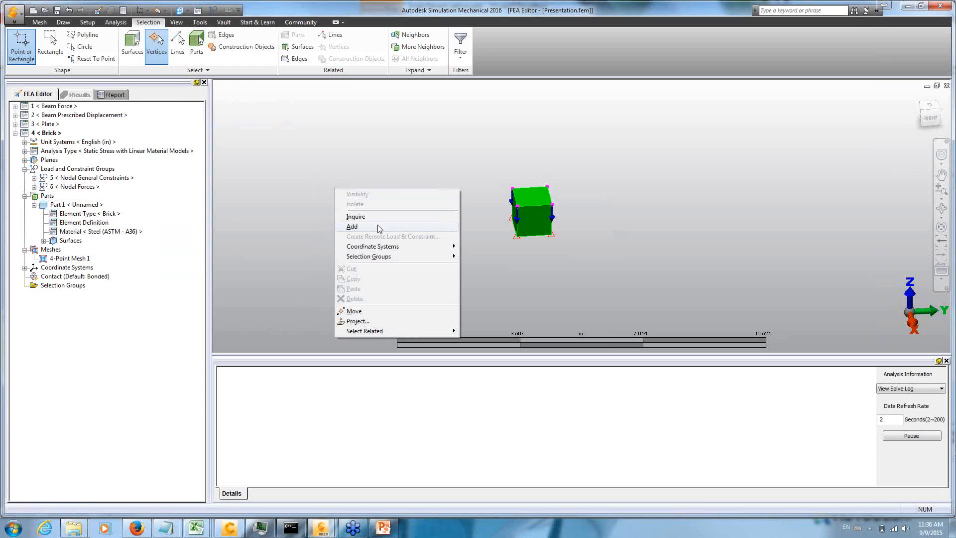
mouse_move(380, 227)
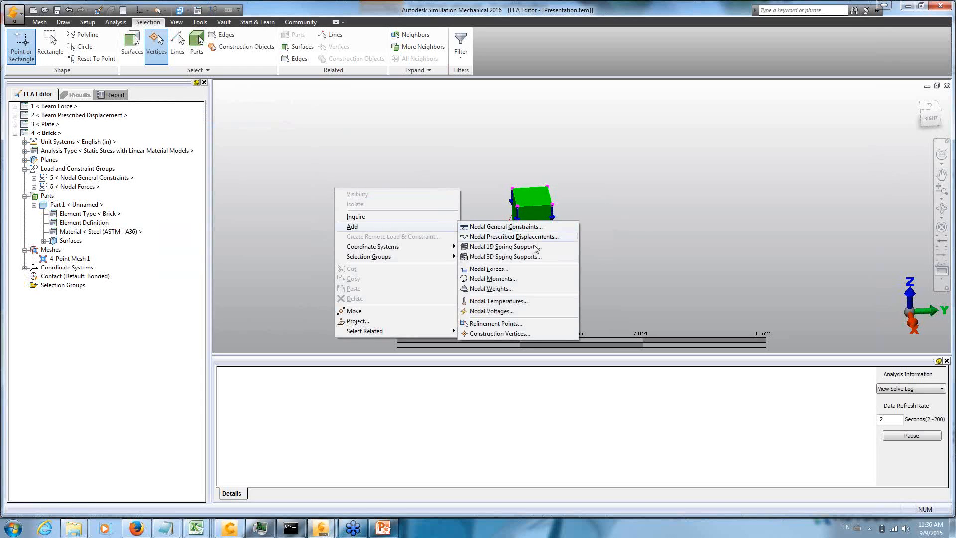
left_click(523, 270)
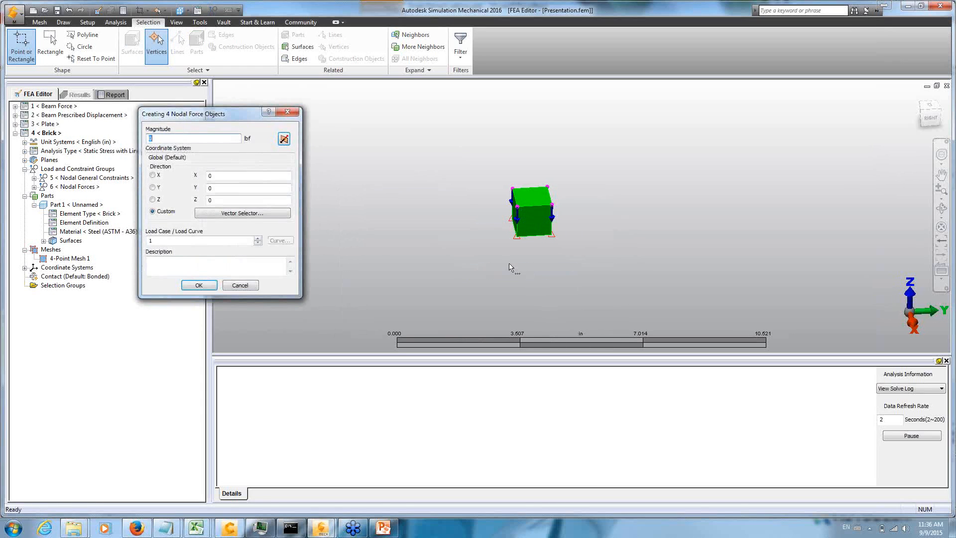
type("1")
left_click(152, 187)
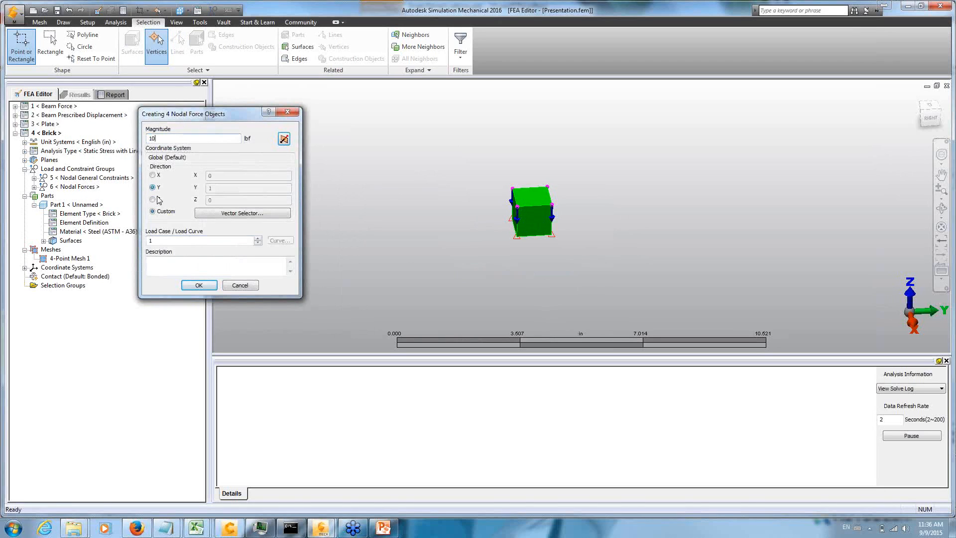
left_click(257, 238)
left_click(200, 286)
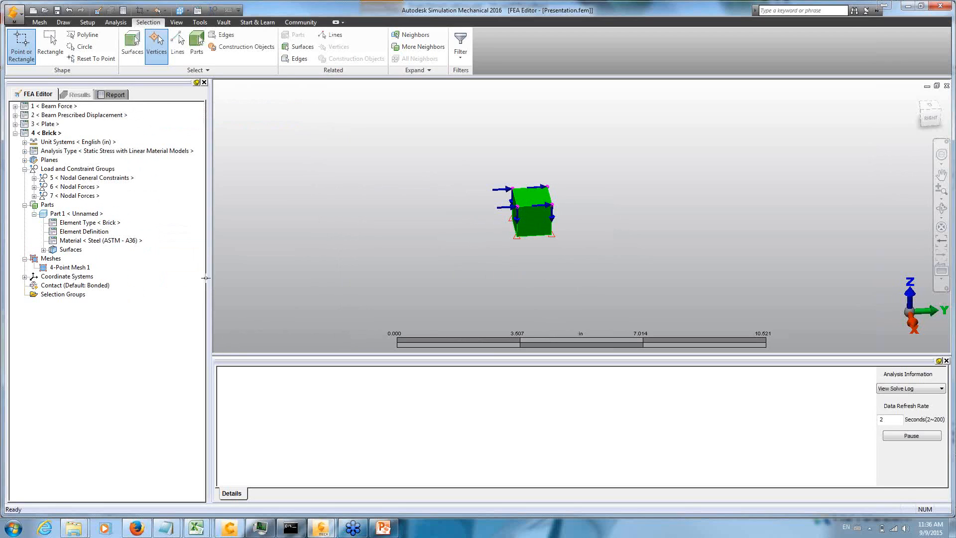
- Run the simulation of the Brick design scenario
middle_click_drag(605, 224, 579, 208)
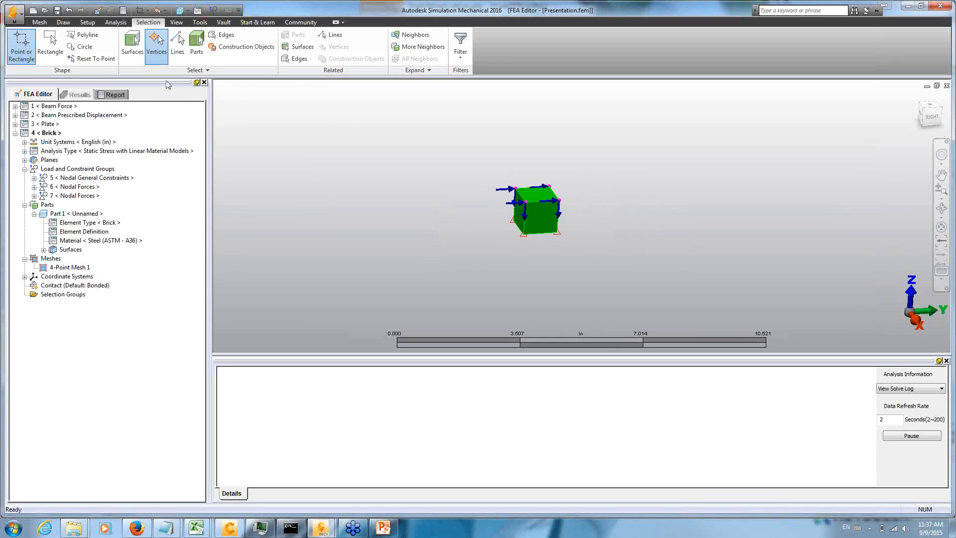
left_click(116, 23)
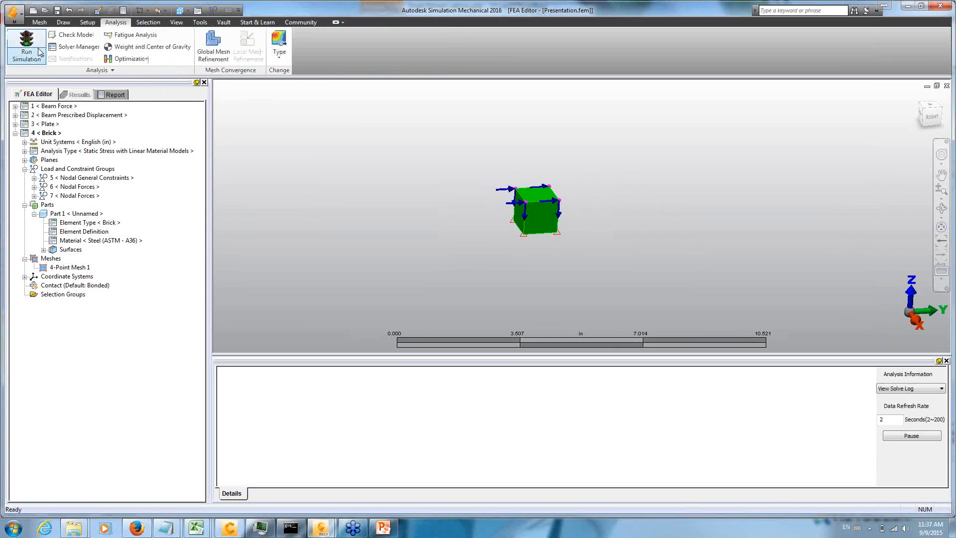
left_click(26, 45)
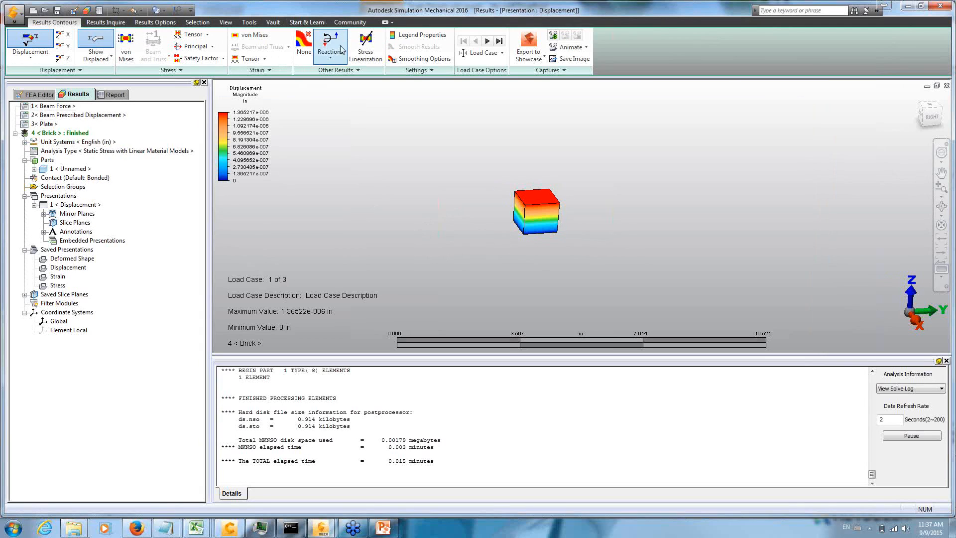
- Compare the brick's displacement magnitude across the three load cases and return to load case 1
left_click(487, 42)
left_click(487, 41)
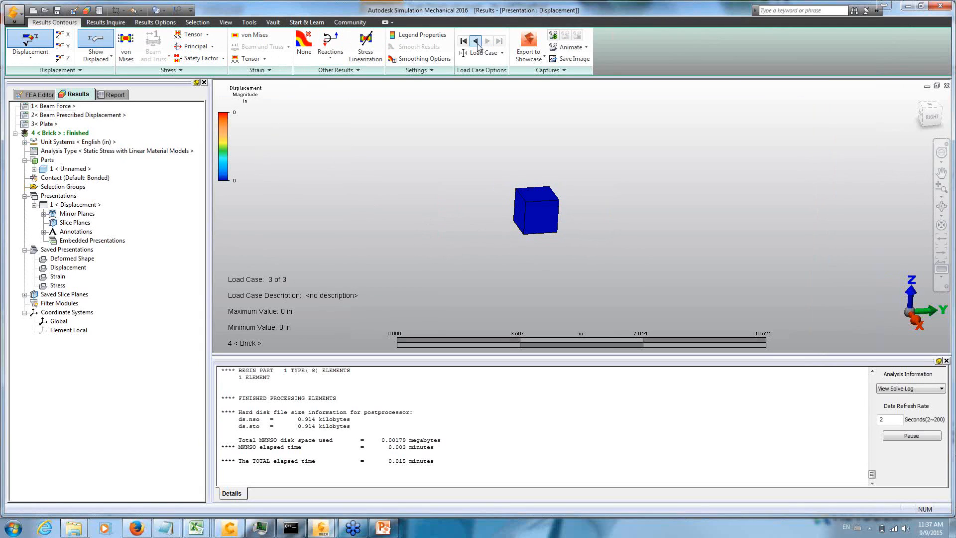
left_click(476, 43)
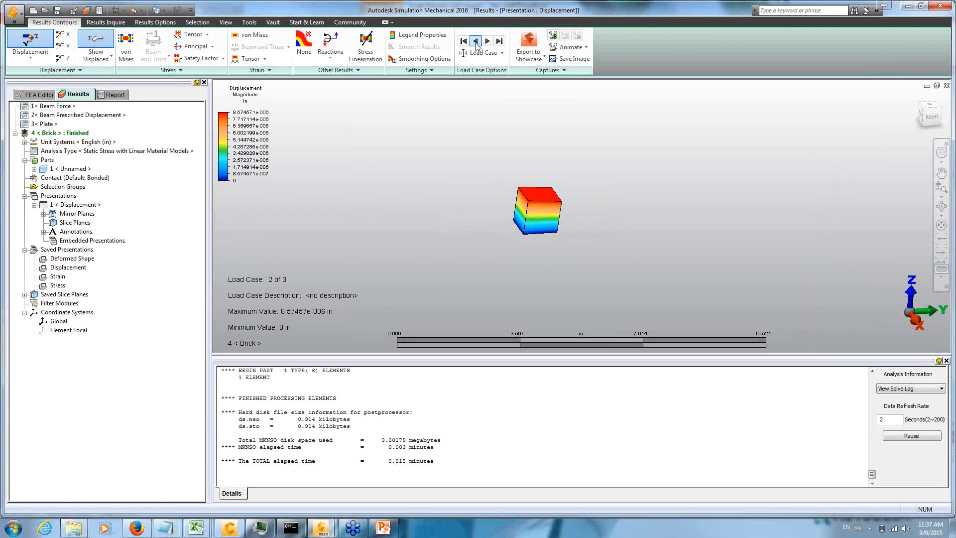
left_click(475, 41)
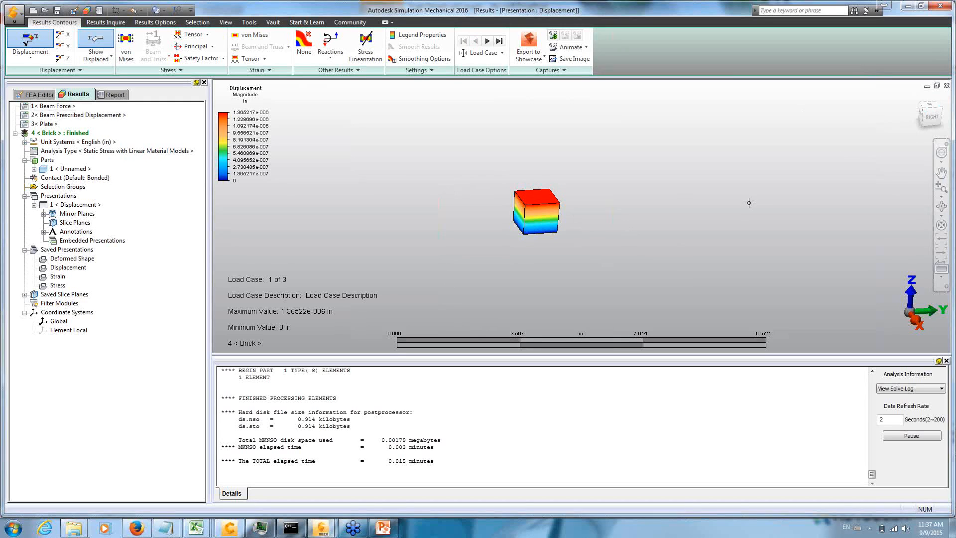
- Plot the negative reaction force magnitude for load case 1 and select the brick's four bottom nodes
middle_click_drag(728, 201, 641, 154)
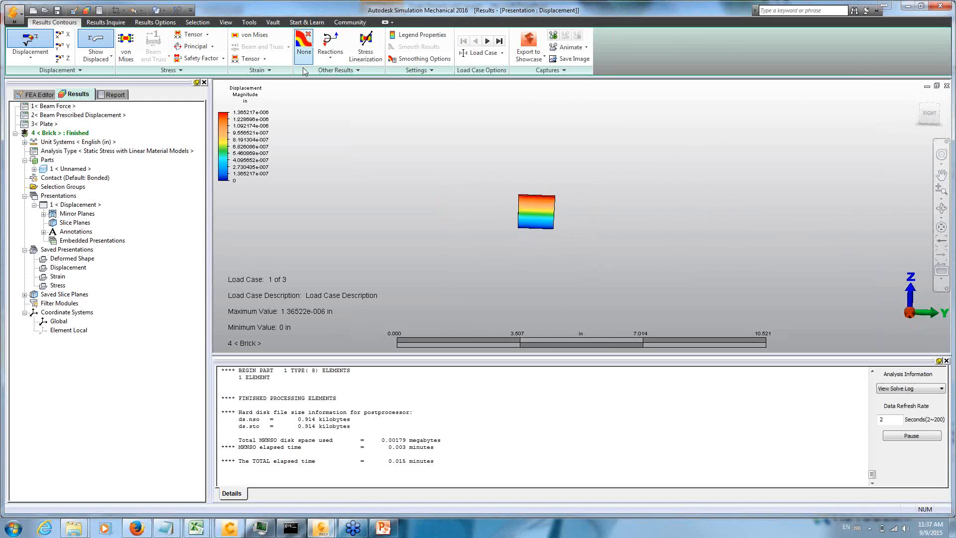
left_click(329, 61)
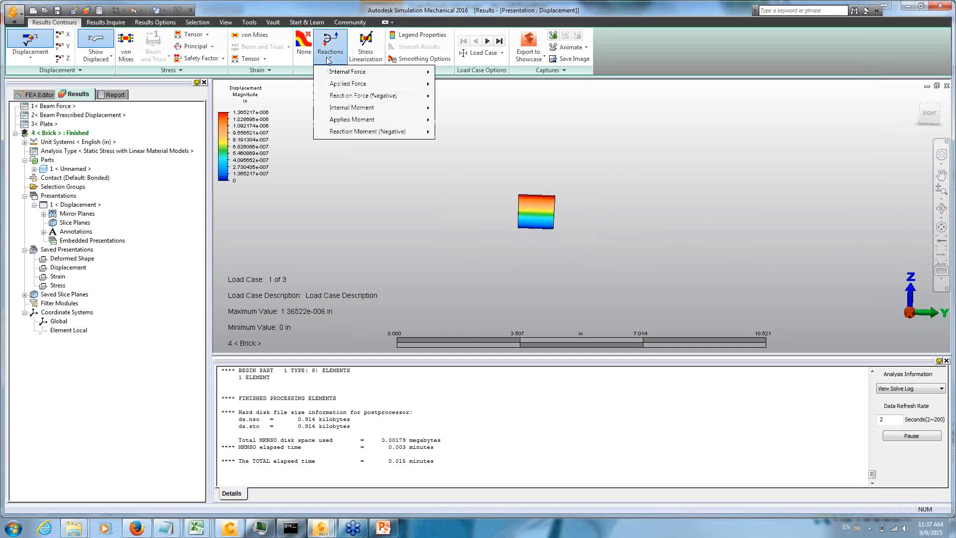
mouse_move(349, 96)
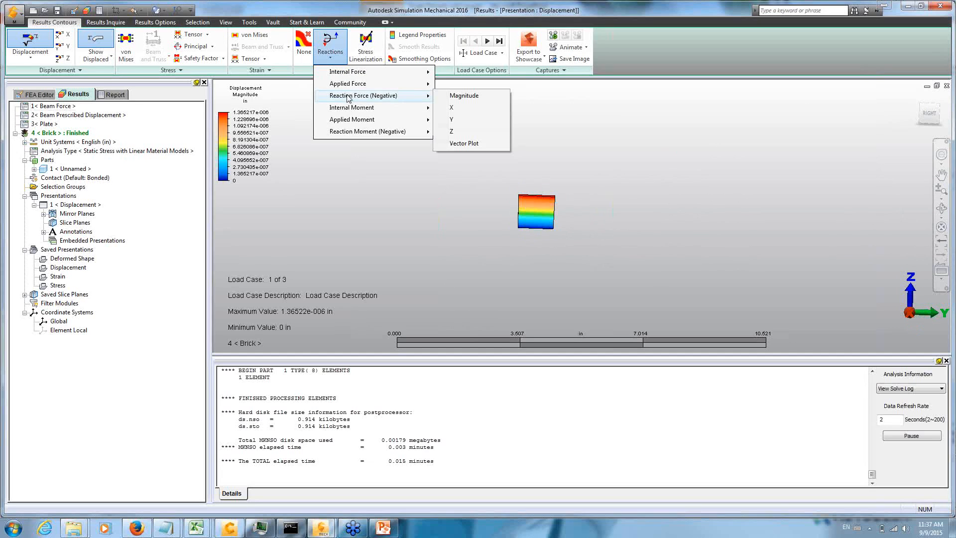
left_click(465, 95)
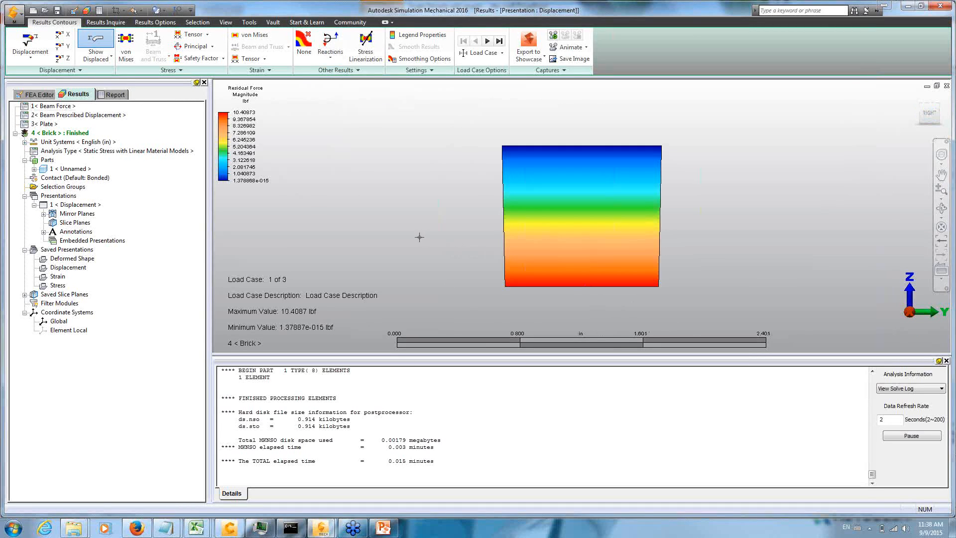
left_click_drag(429, 247, 746, 324)
middle_click_drag(543, 226, 553, 222)
middle_click_drag(564, 212, 564, 213, "shift")
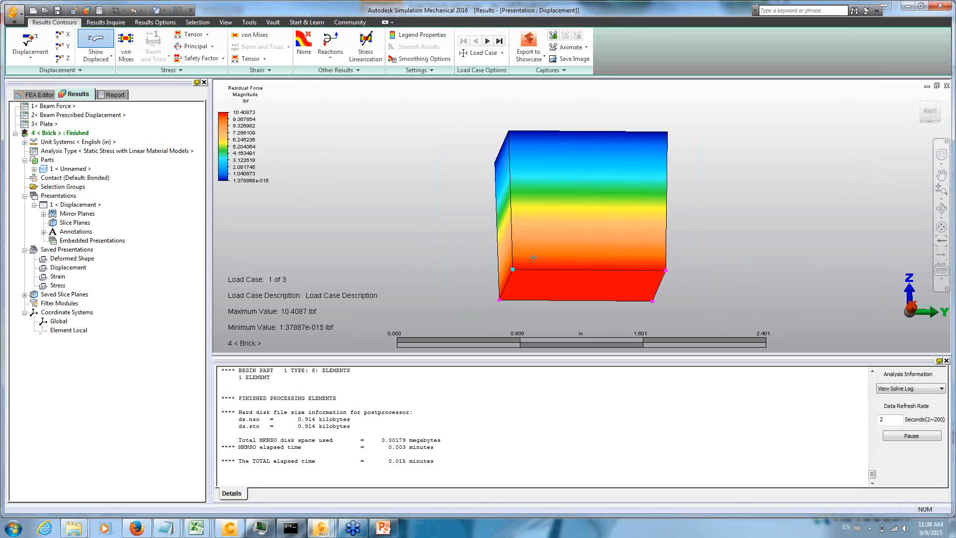
- Inquire the residual force results at the four selected bottom nodes and summarize them as a Sum
right_click(379, 108)
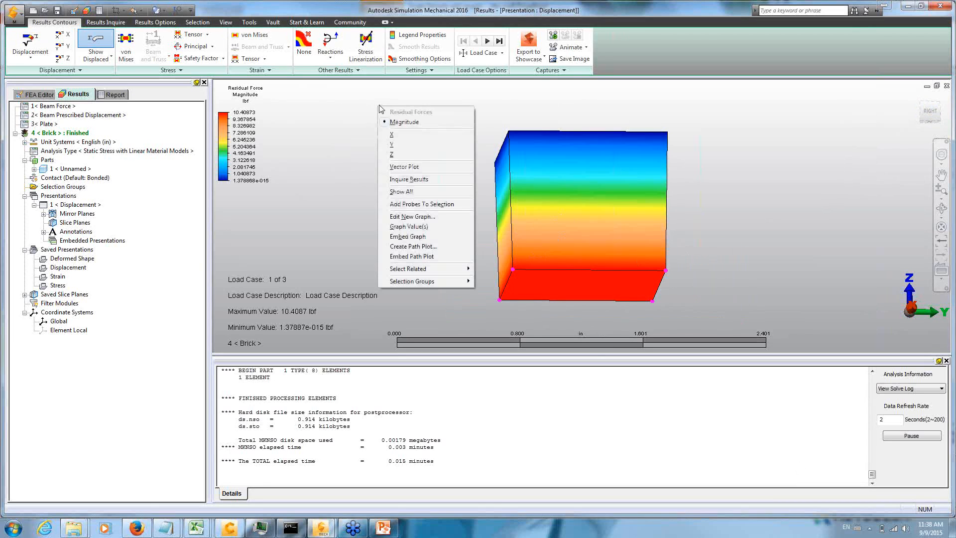
left_click(429, 182)
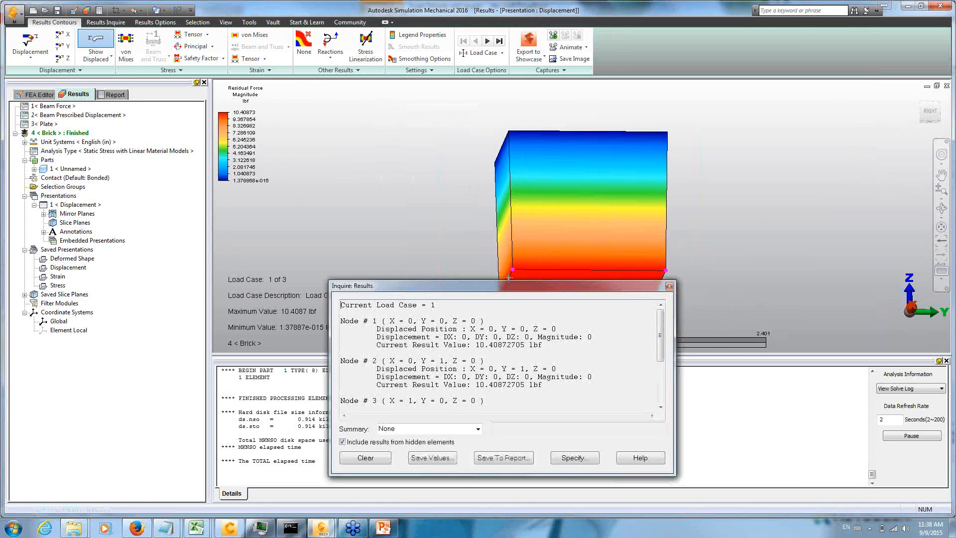
left_click_drag(694, 280, 290, 109)
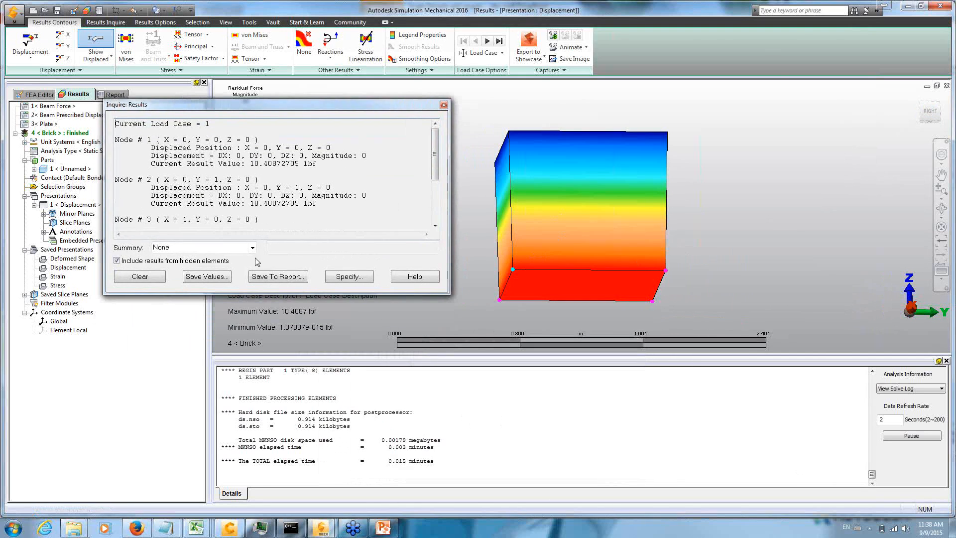
left_click(252, 247)
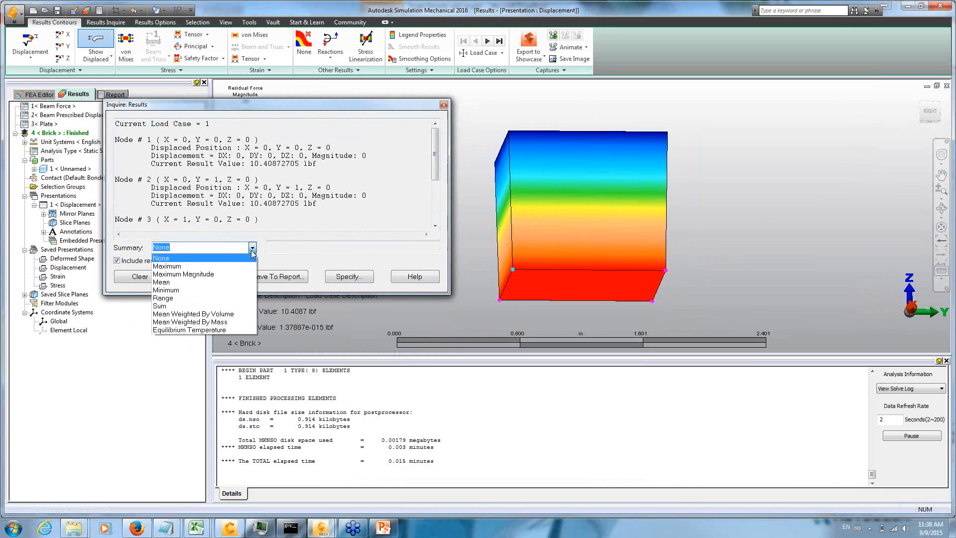
left_click(176, 307)
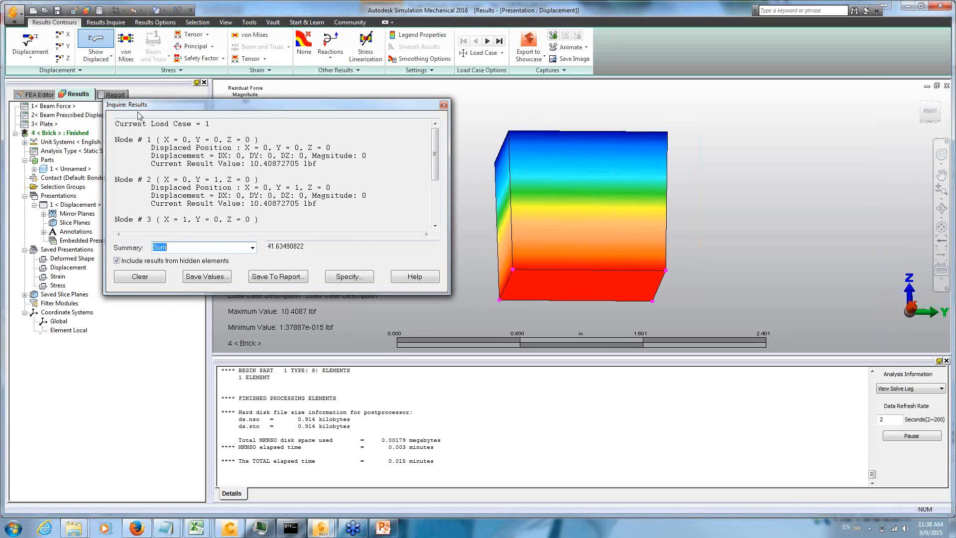
left_click_drag(219, 108, 190, 189)
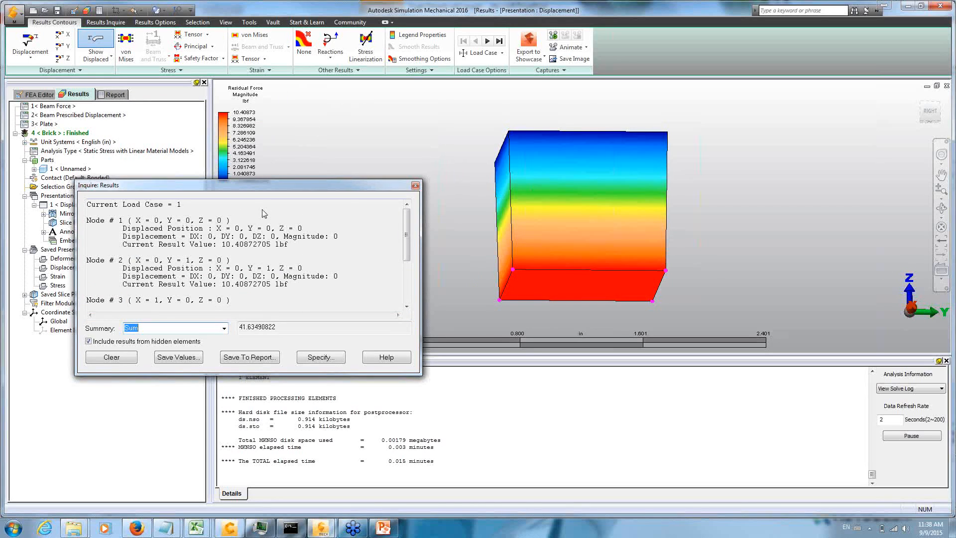
- Check the summed residual force of the bottom nodes in Z, X and Y for load case 1, ending on the magnitude
right_click(318, 141)
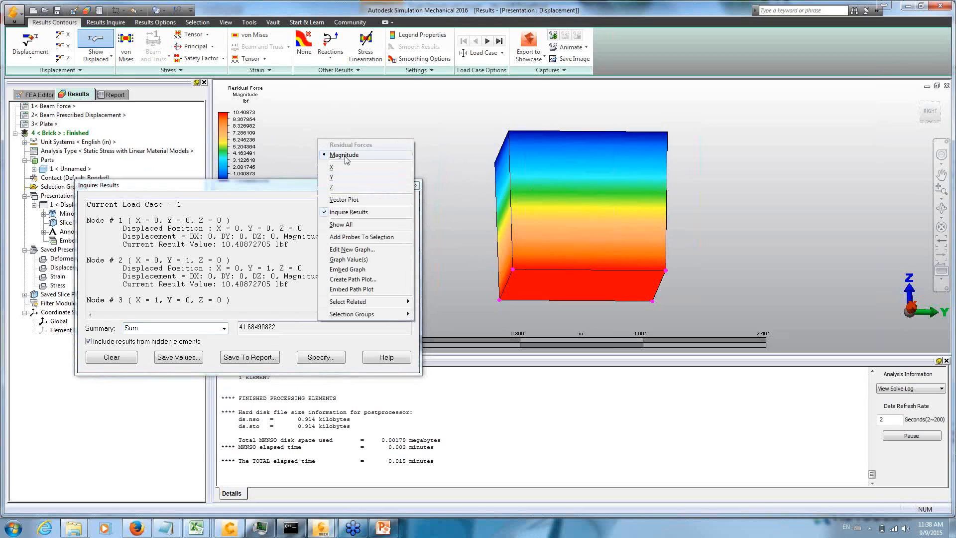
left_click(332, 187)
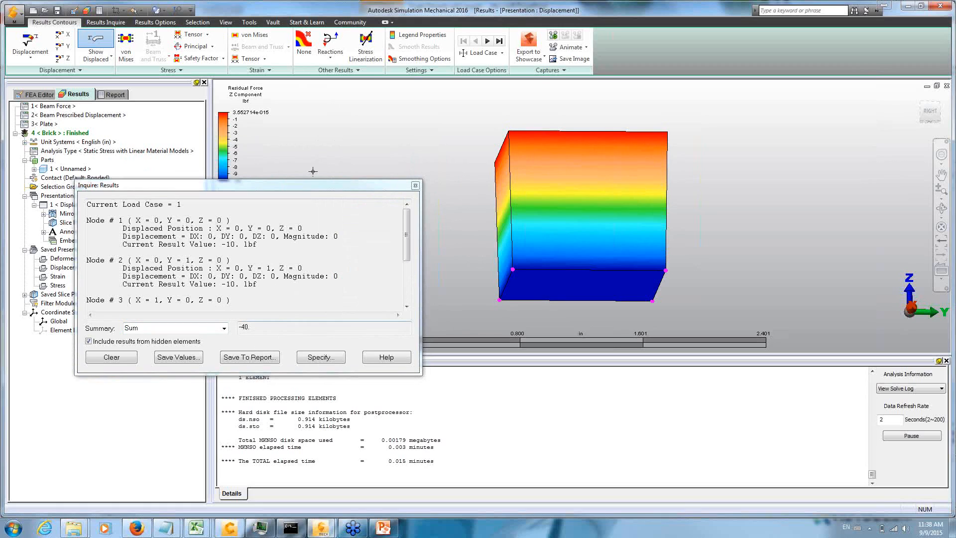
right_click(314, 143)
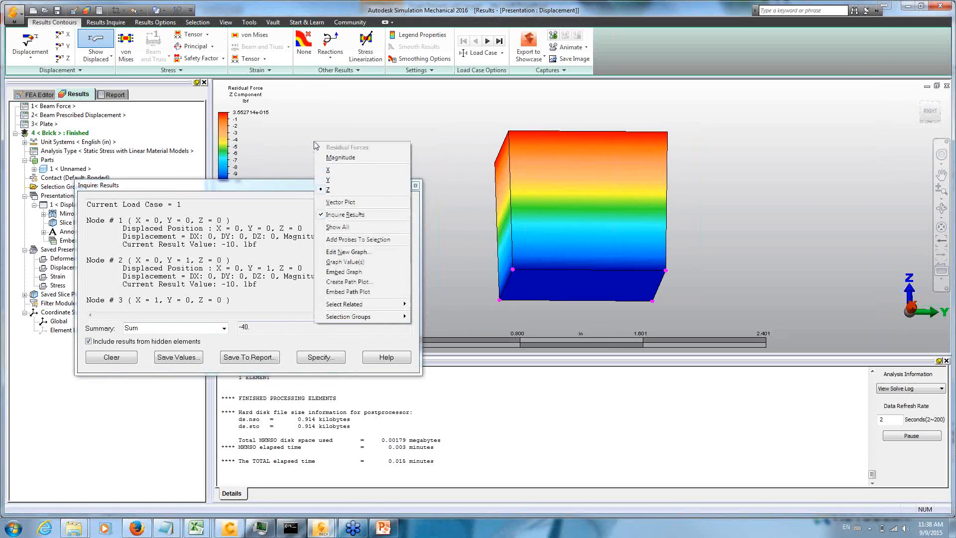
left_click(329, 171)
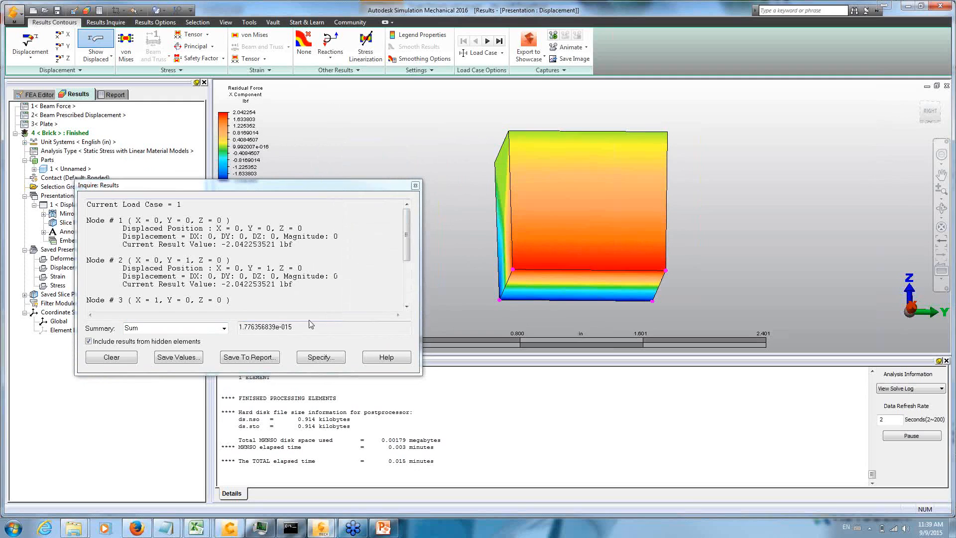
right_click(347, 140)
left_click(375, 179)
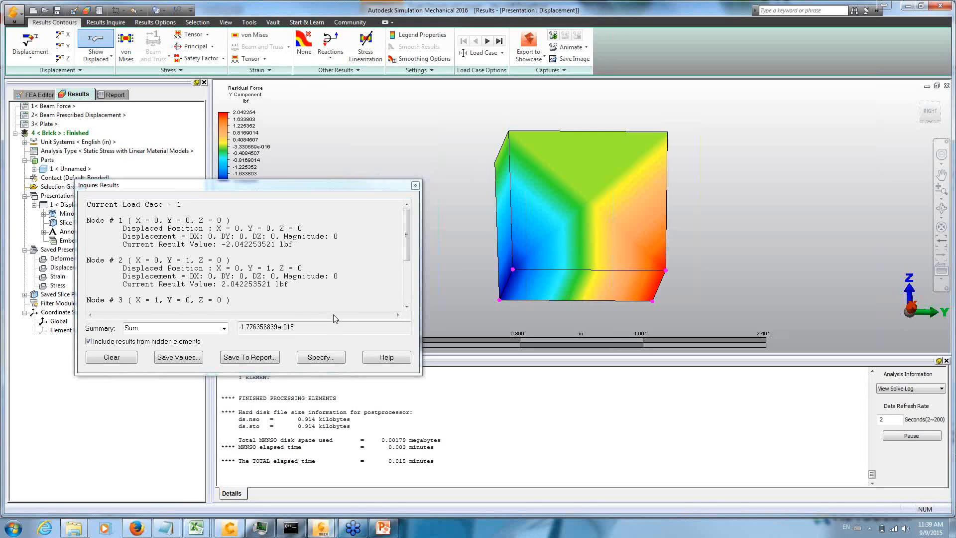
right_click(339, 122)
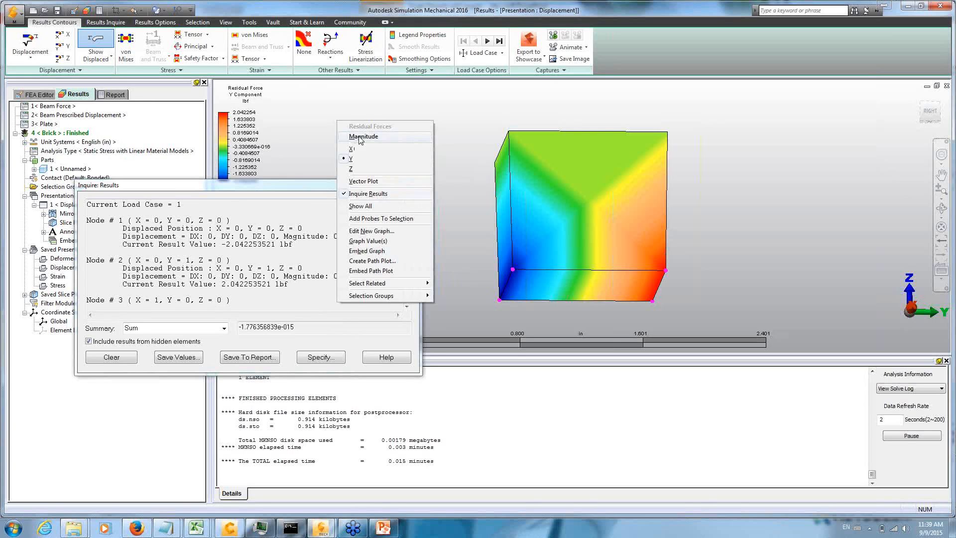
left_click(359, 135)
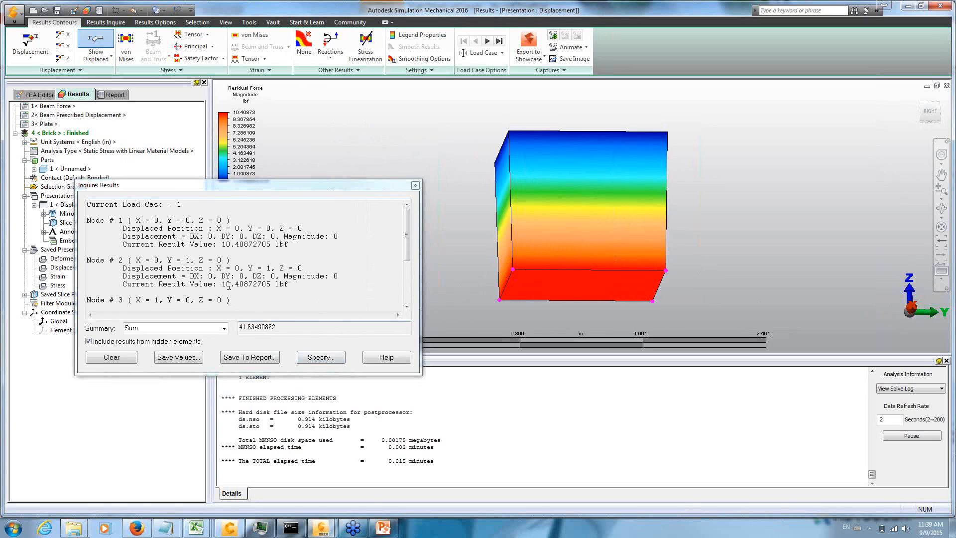
- Examine the X component of the residual force at each of the four bottom nodes in load case 1
right_click(297, 96)
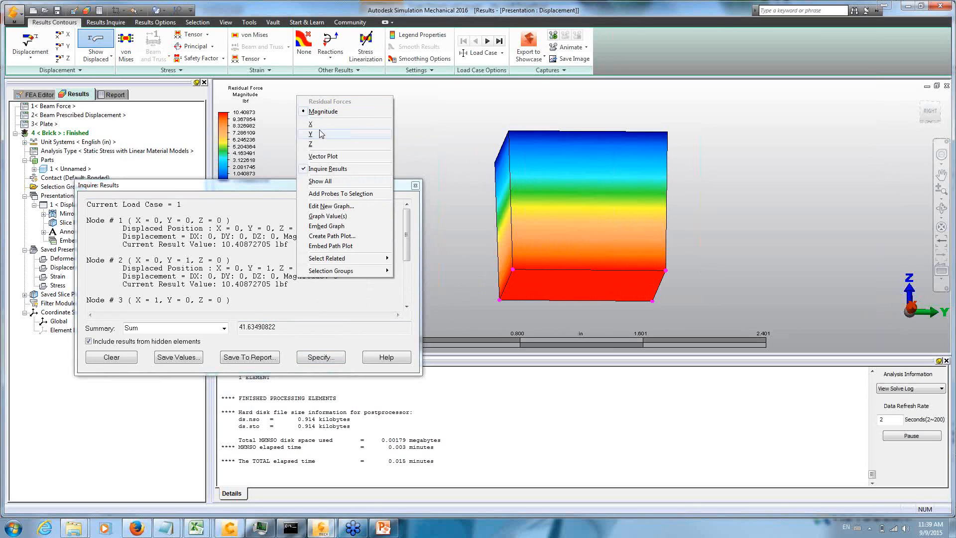
left_click(313, 124)
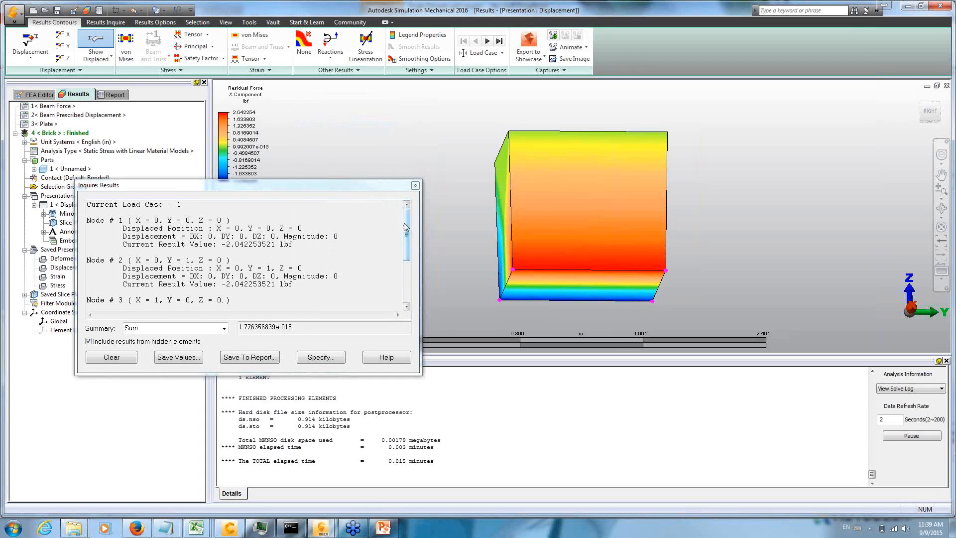
left_click_drag(406, 225, 407, 245)
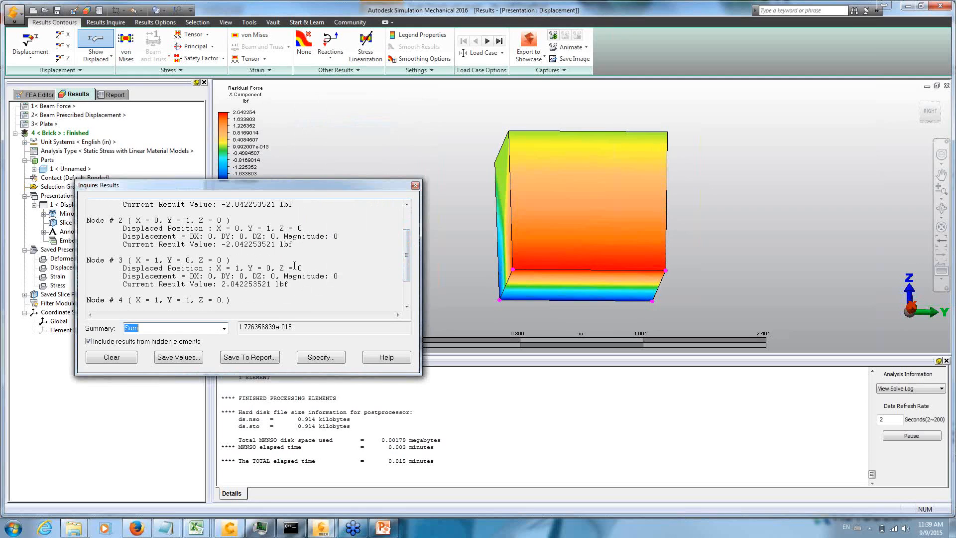
scroll(309, 289, "down", 2)
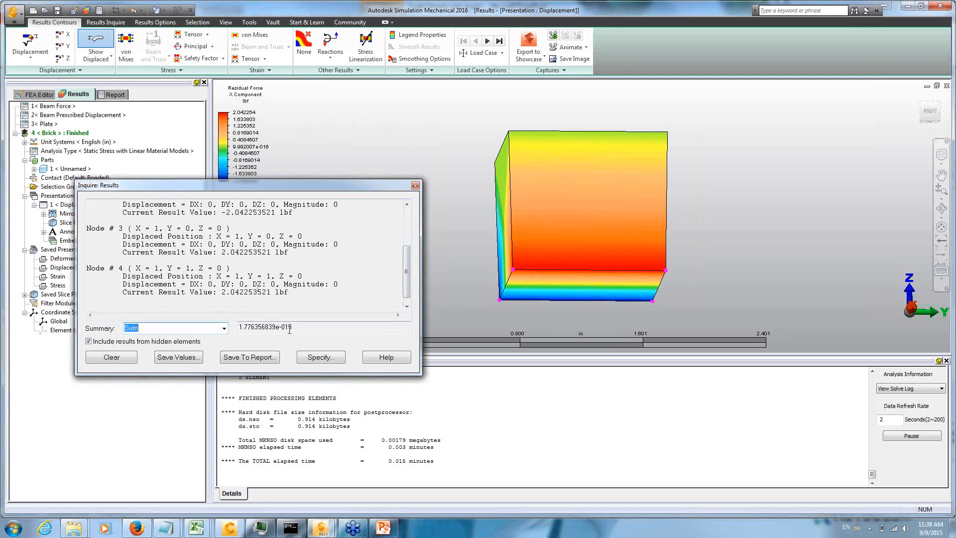
- Compare the bottom nodes' summed residual force in Y, as magnitude and in Z for load case 1
right_click(341, 128)
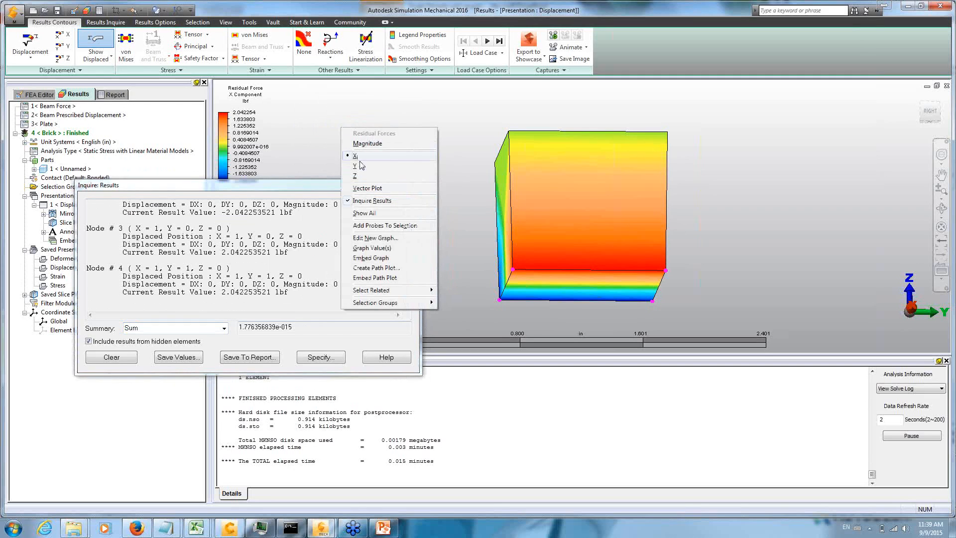
left_click(357, 166)
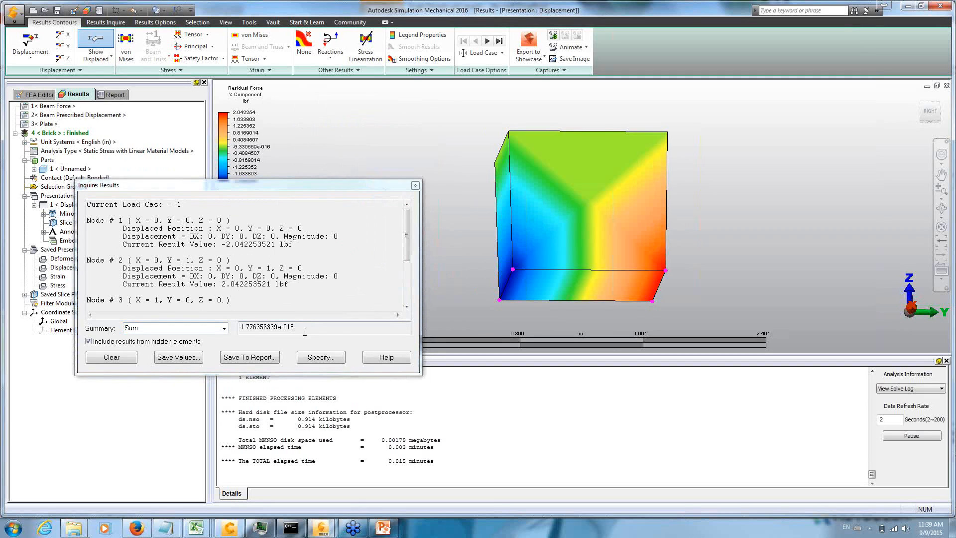
right_click(332, 160)
left_click(353, 168)
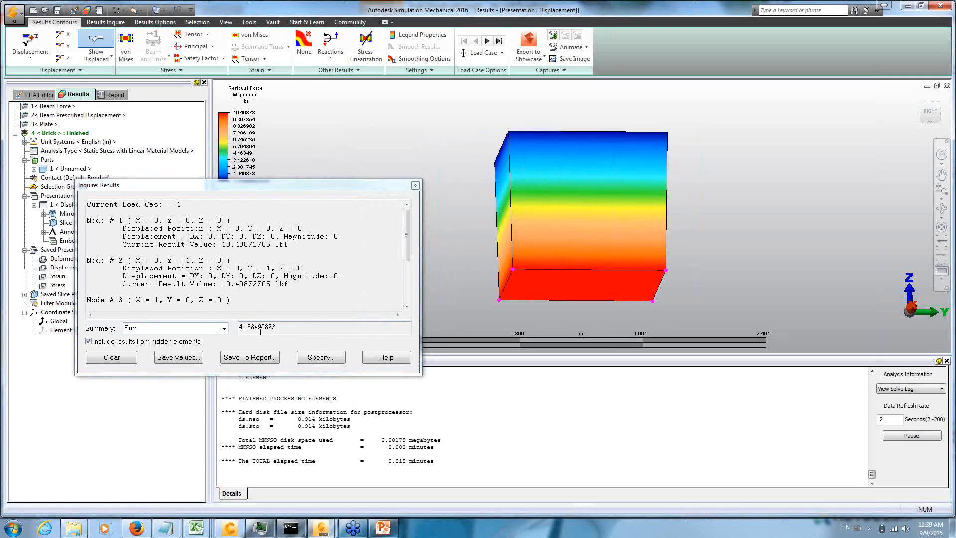
right_click(308, 127)
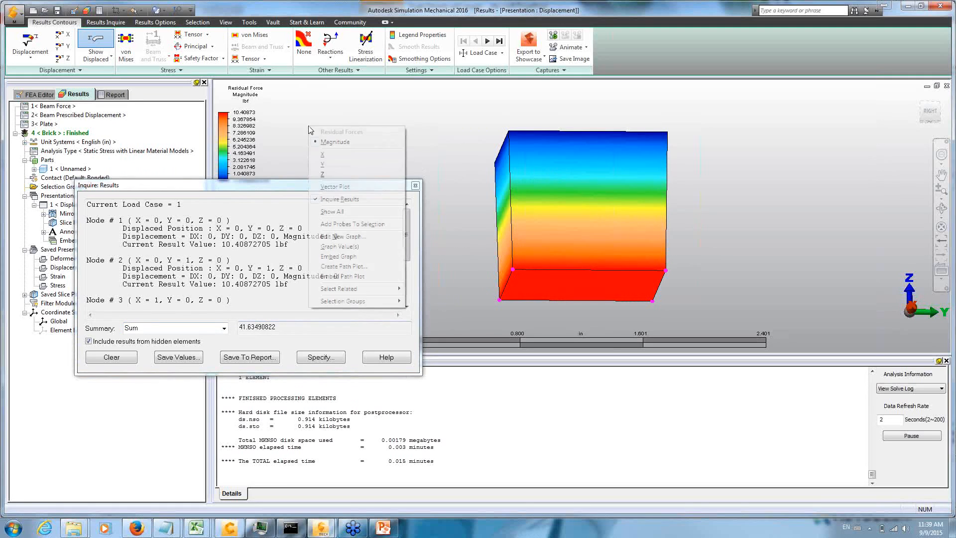
left_click(330, 175)
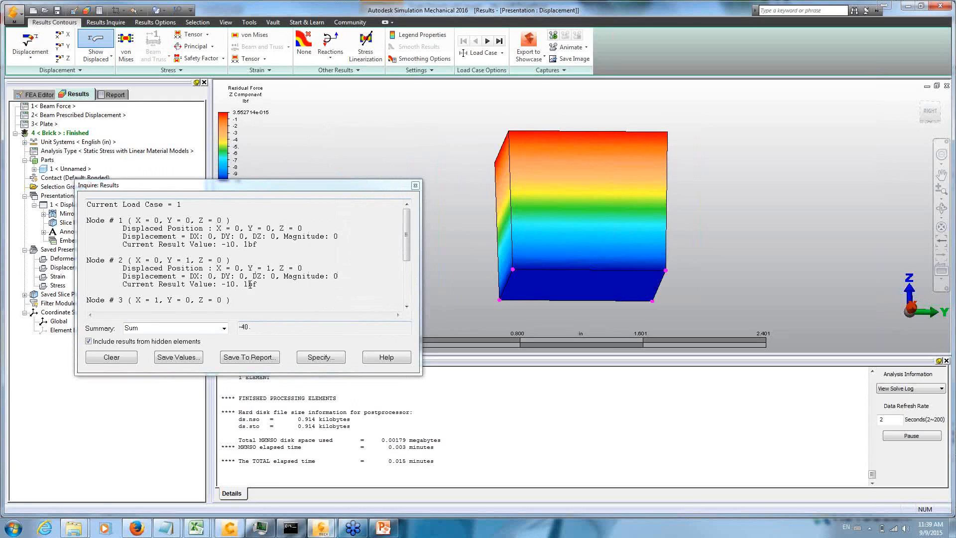
mouse_move(407, 239)
left_mouse_down()
mouse_move(408, 258)
mouse_move(403, 222)
left_mouse_up()
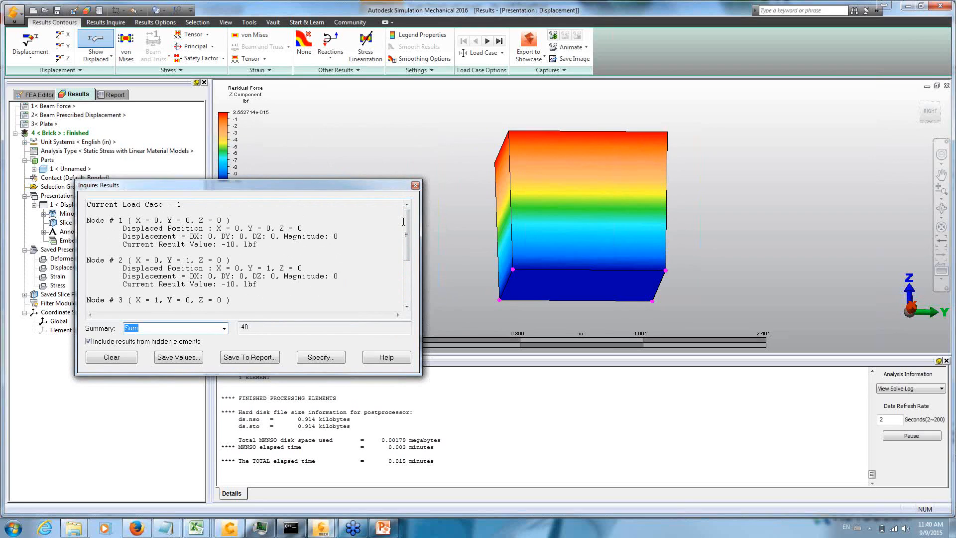
- Switch the results to load case 2, display the applied loads and view the brick squarely from the Right
left_click(488, 41)
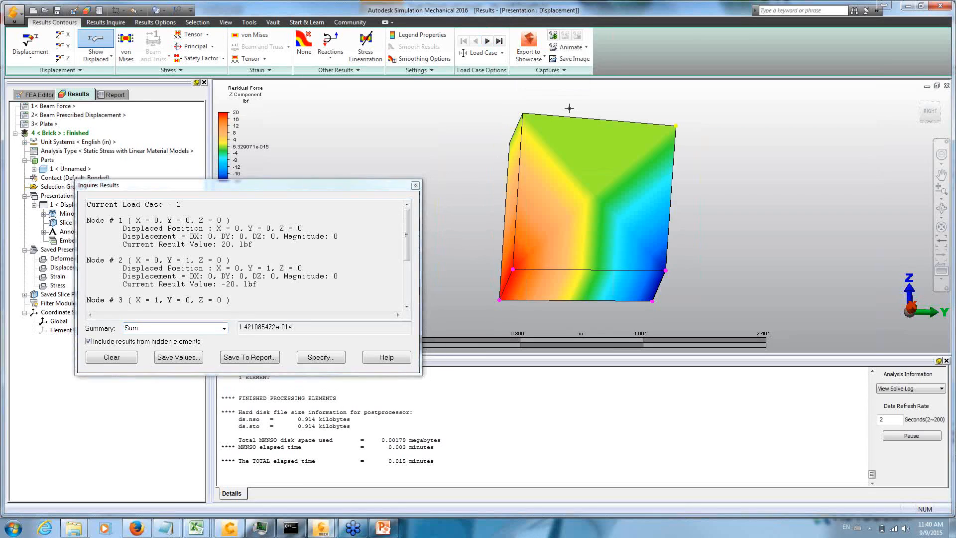
left_click(177, 10)
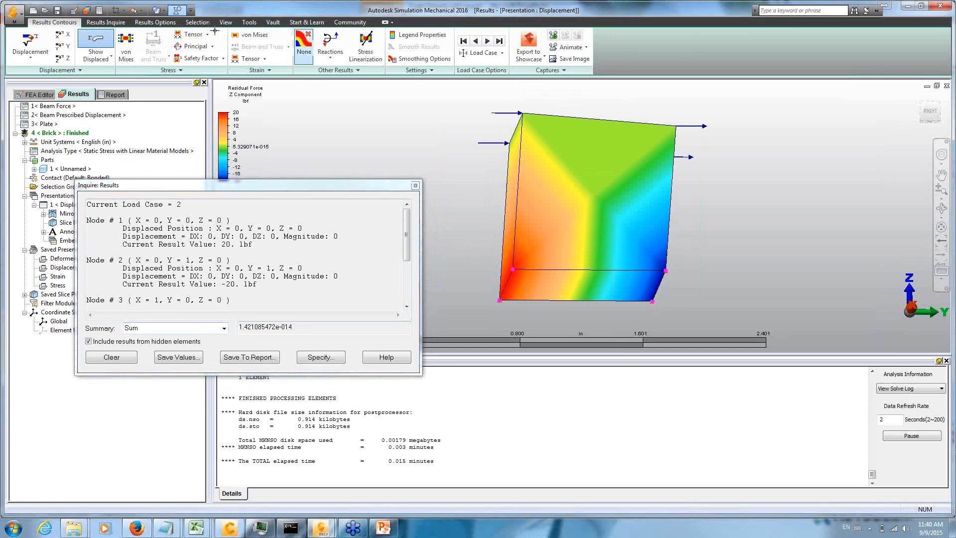
left_click(930, 112)
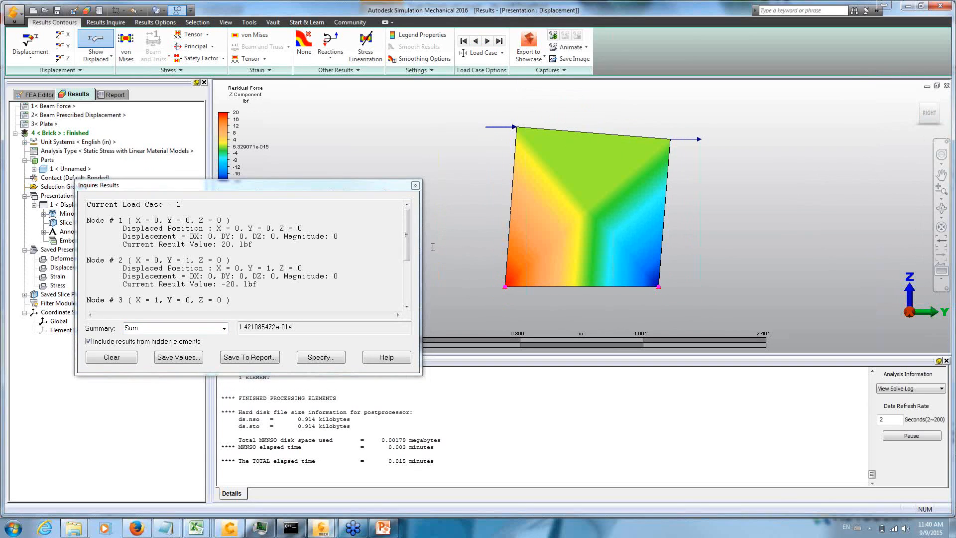
- Check the bottom nodes' summed residual force for load case 2 as magnitude, in Y and in X
right_click(344, 140)
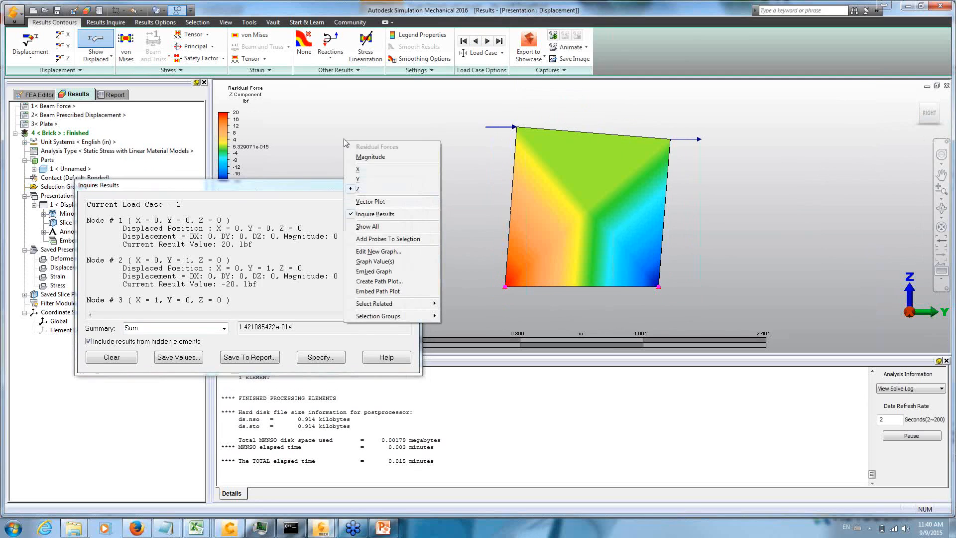
left_click(370, 157)
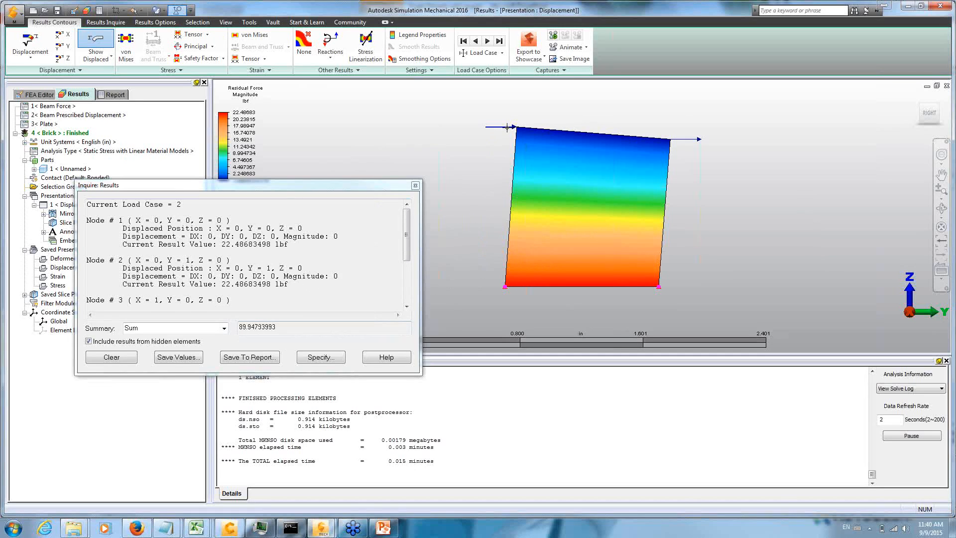
right_click(370, 115)
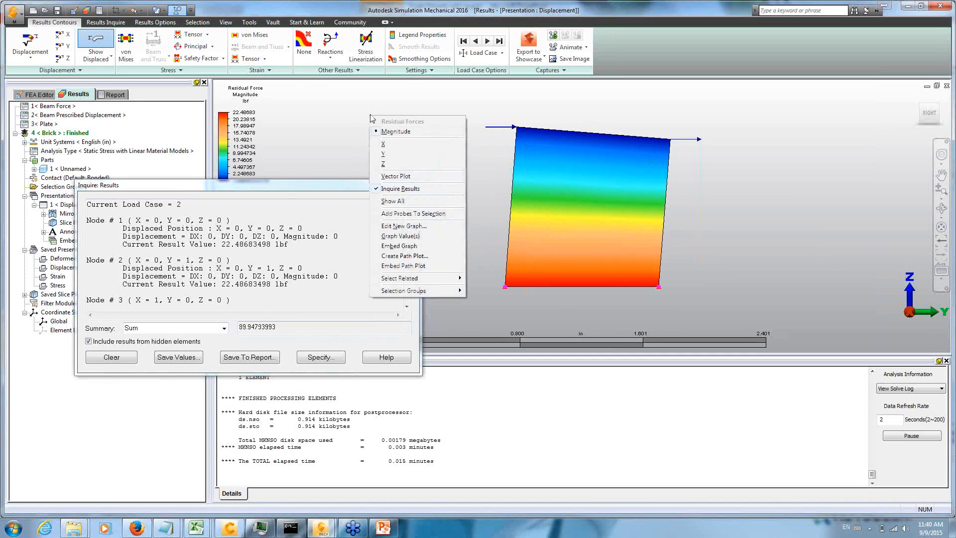
left_click(425, 155)
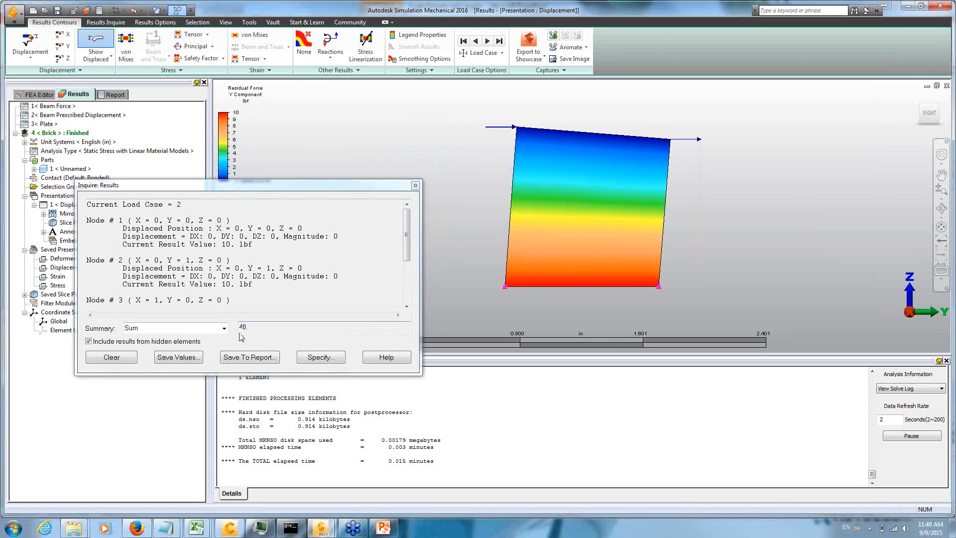
right_click(305, 159)
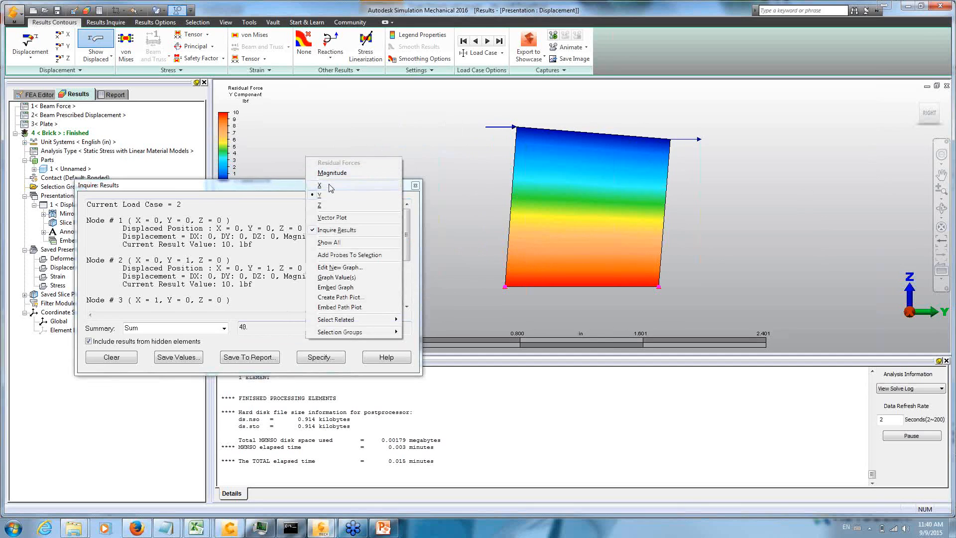
left_click(328, 187)
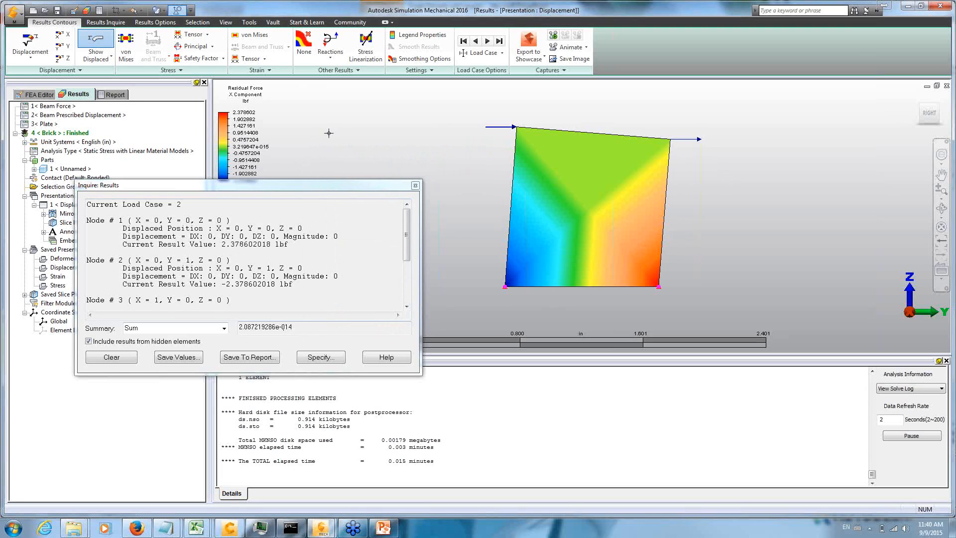
- Recheck the Y component of the residual force for load case 2 and plot its Z component
right_click(342, 160)
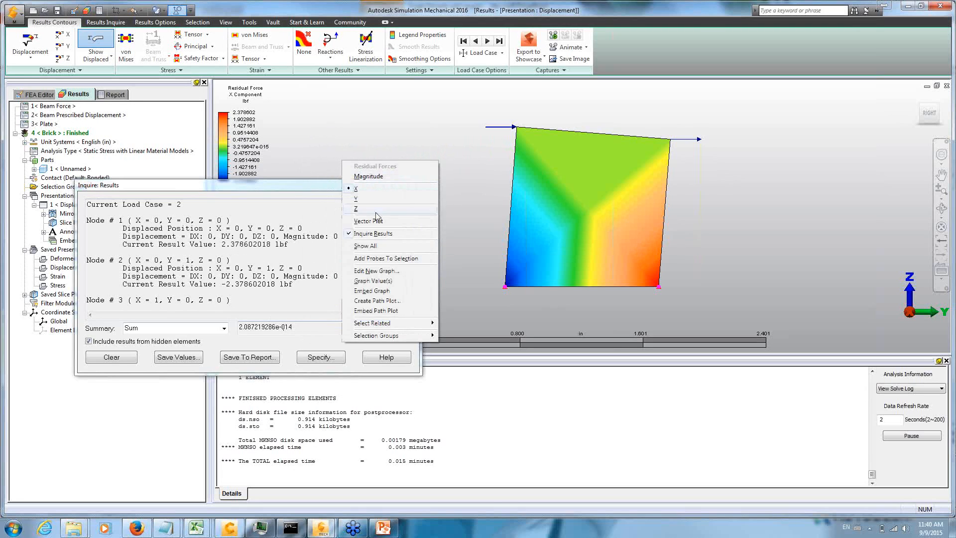
left_click(374, 199)
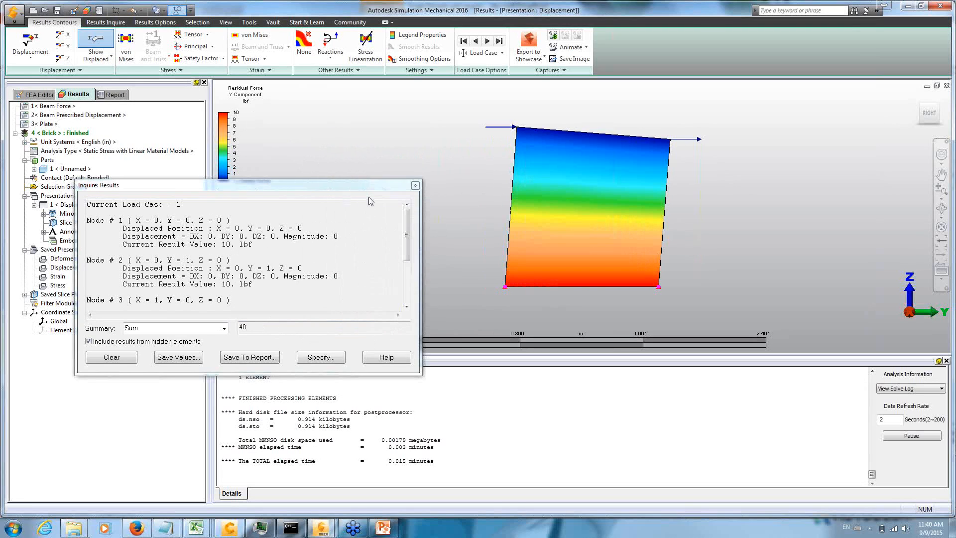
right_click(383, 140)
left_click(396, 188)
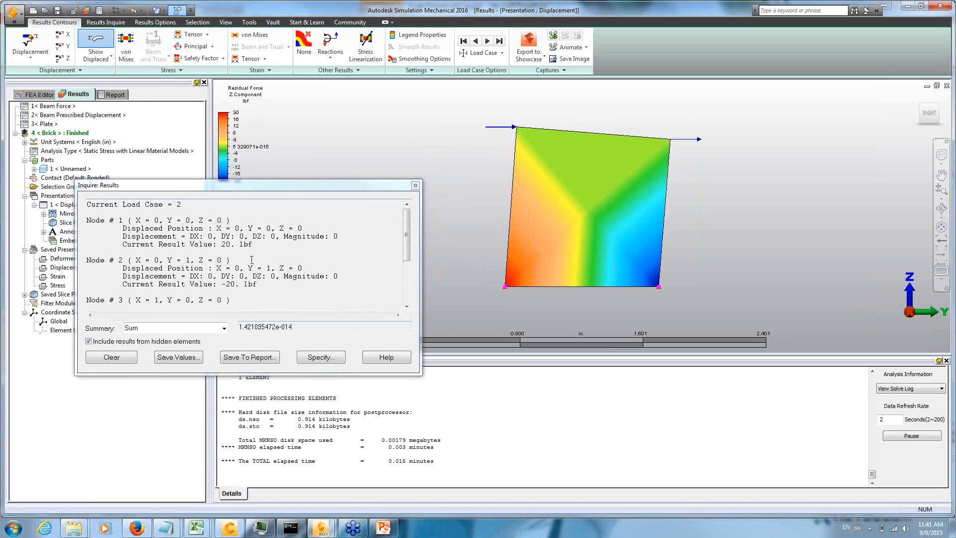
- Compare the X and Z components of the bottom nodes' residual force for load case 2 and read the individual node values
right_click(337, 149)
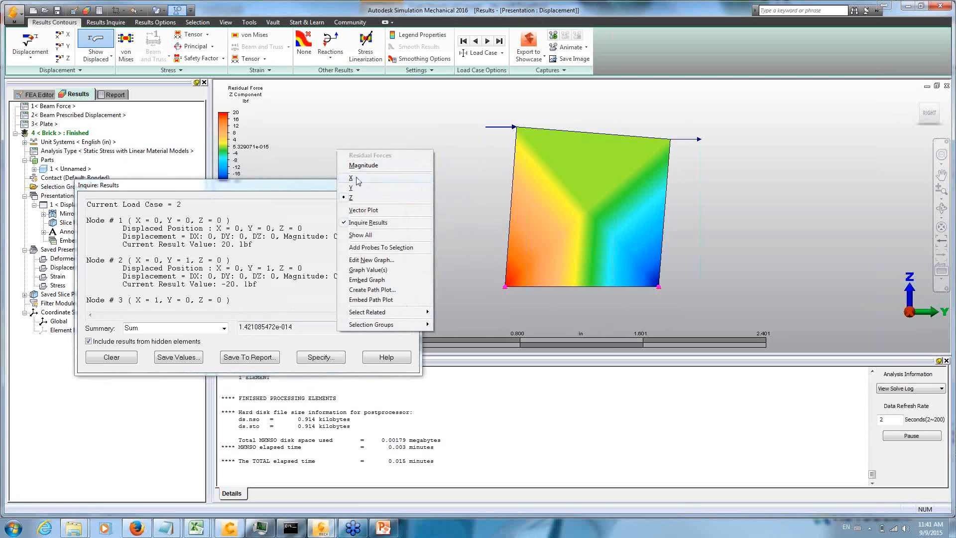
left_click(352, 178)
right_click(346, 123)
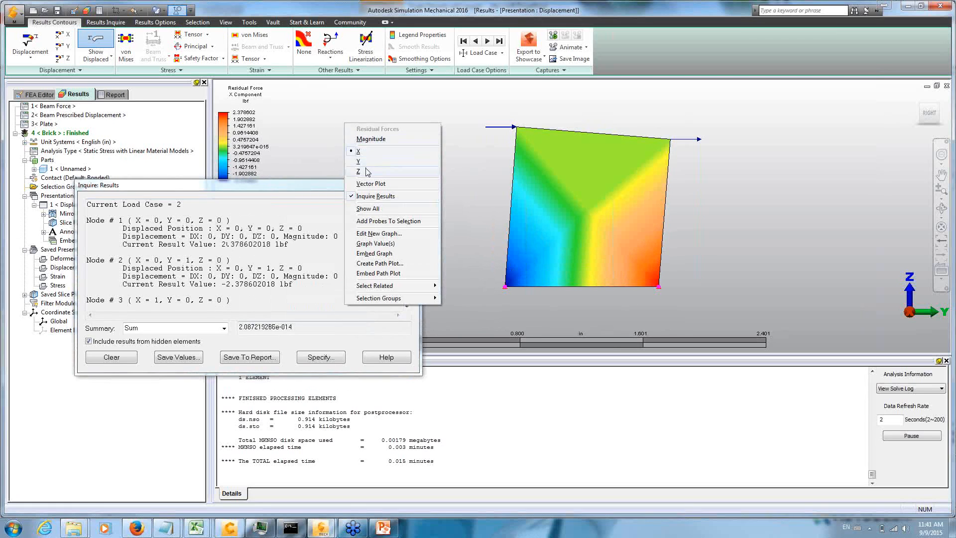
left_click(366, 168)
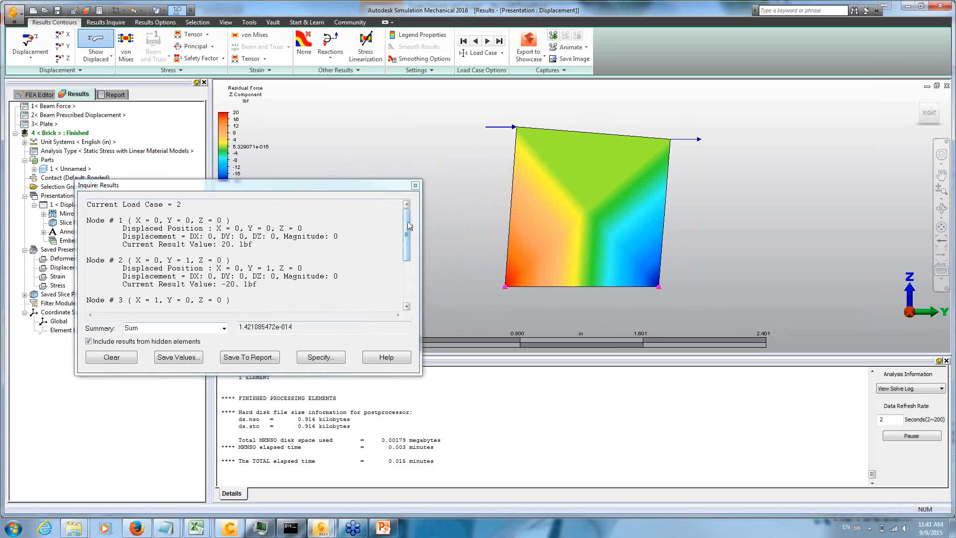
mouse_move(407, 225)
left_mouse_down()
mouse_move(409, 268)
mouse_move(407, 227)
left_mouse_up()
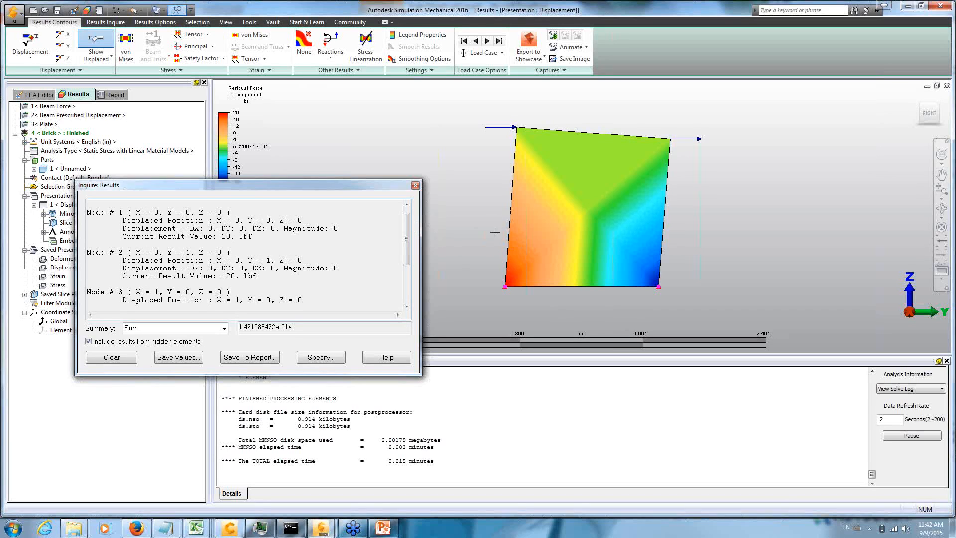
- Inquire only the bottom corner node at X = 1, Y = 0, Z = 0 for its residual force magnitude and X component
middle_click_drag(470, 228, 523, 214)
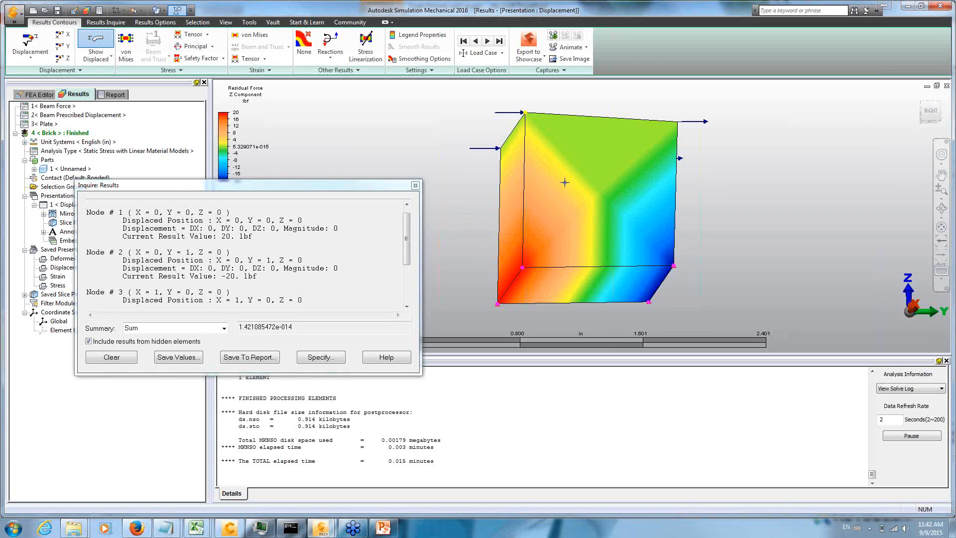
left_click(462, 220)
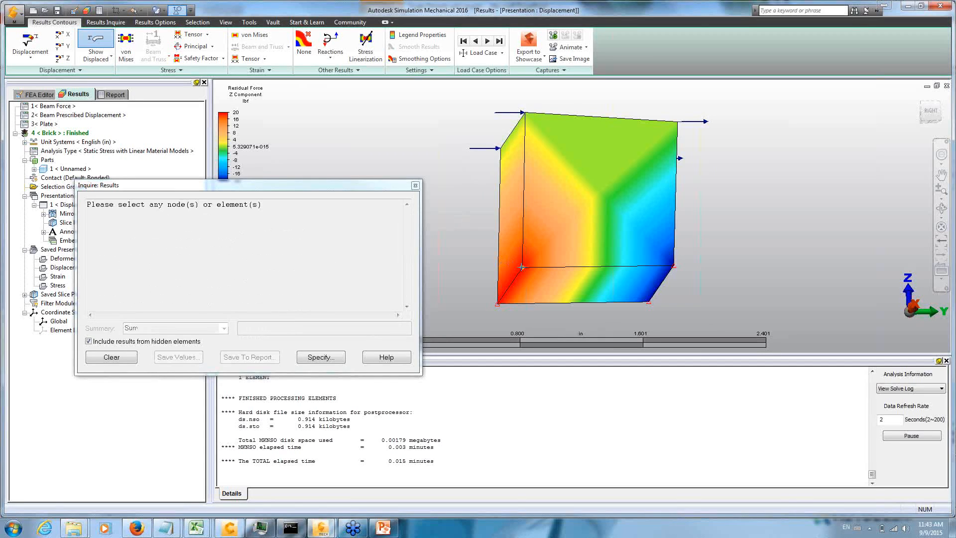
left_click(522, 267)
right_click(453, 186)
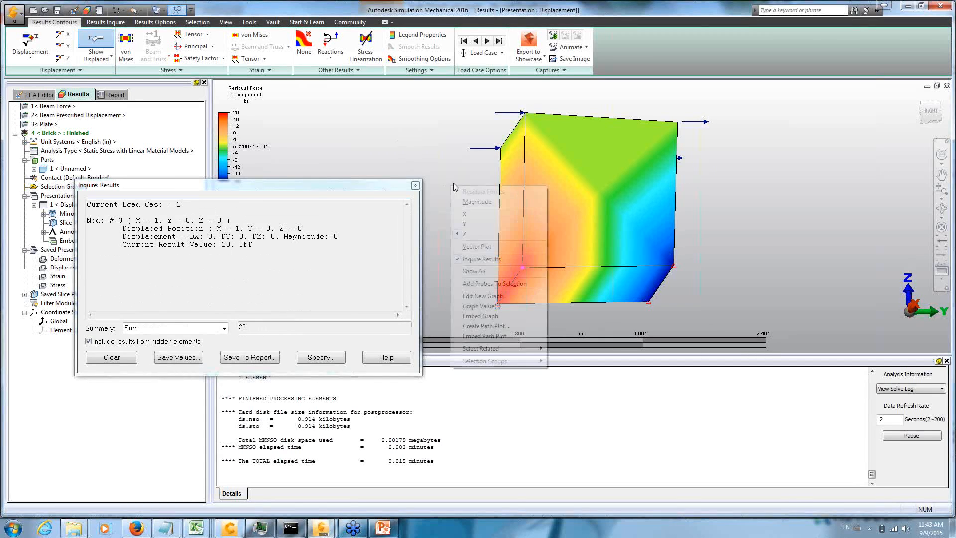
left_click(472, 201)
right_click(453, 221)
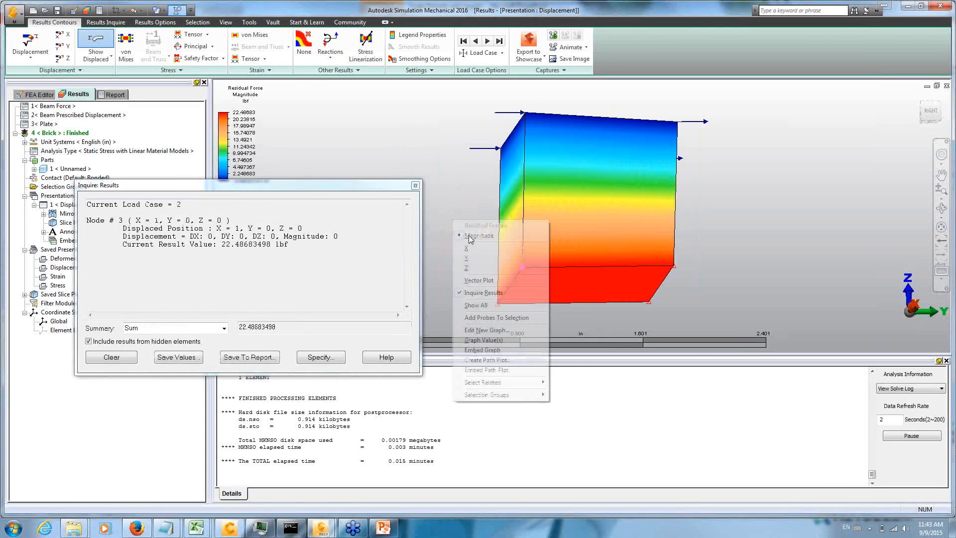
left_click(473, 248)
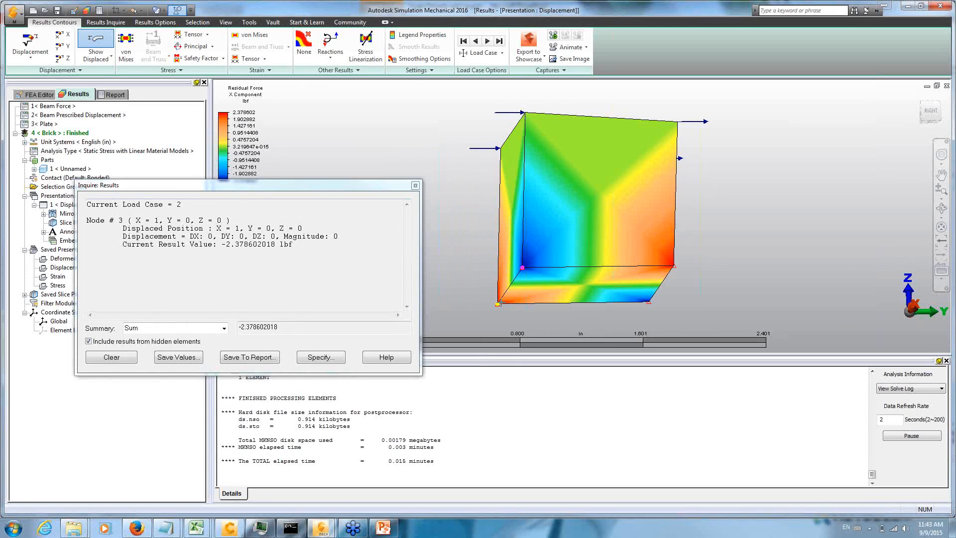
- Add the other three bottom corner nodes to the inquiry to check their summed X residual force, and clear the selection
left_click(498, 303, "ctrl")
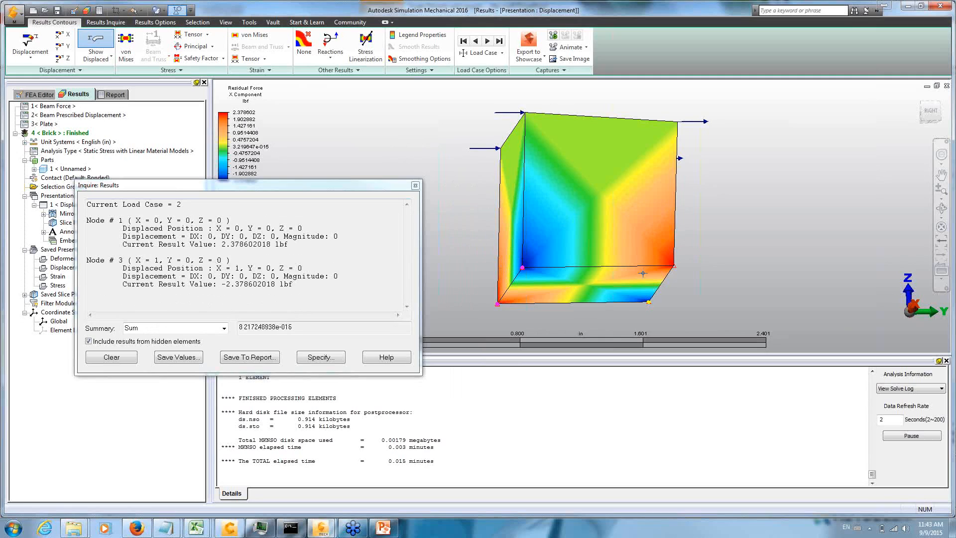
left_click(674, 266, "ctrl")
left_click(649, 301, "ctrl")
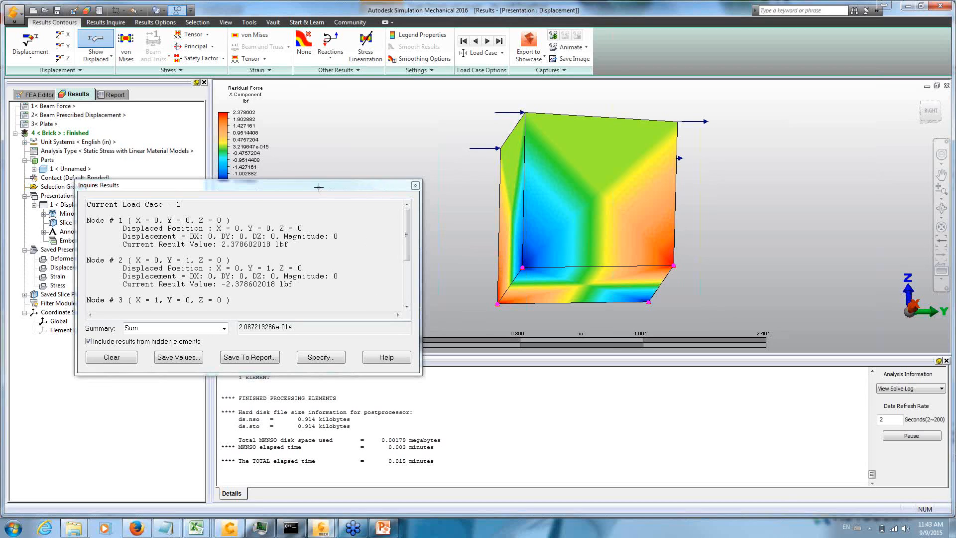
left_click(368, 136)
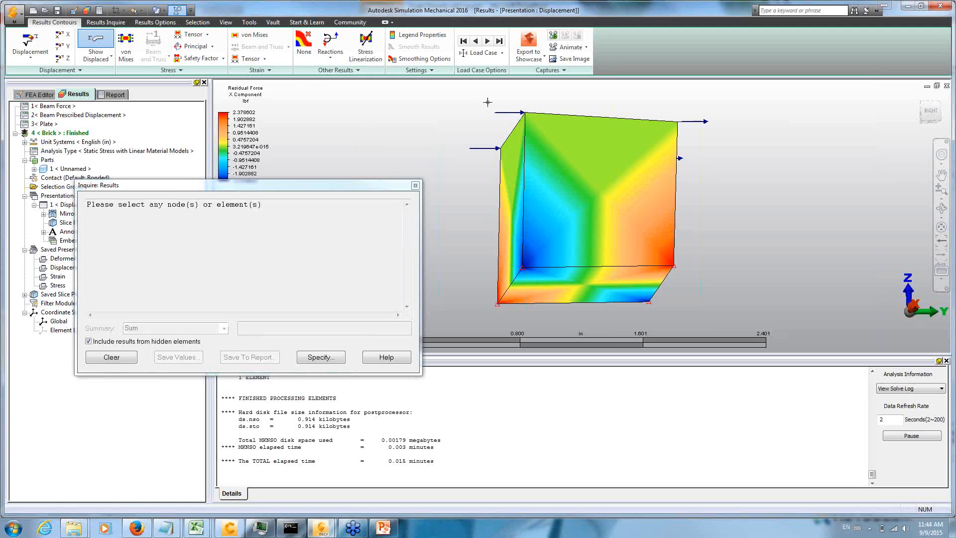
- Switch to the Single Element webinar presentation in PowerPoint and start the slide show from the Beam Element Demonstration slide
left_click(382, 529)
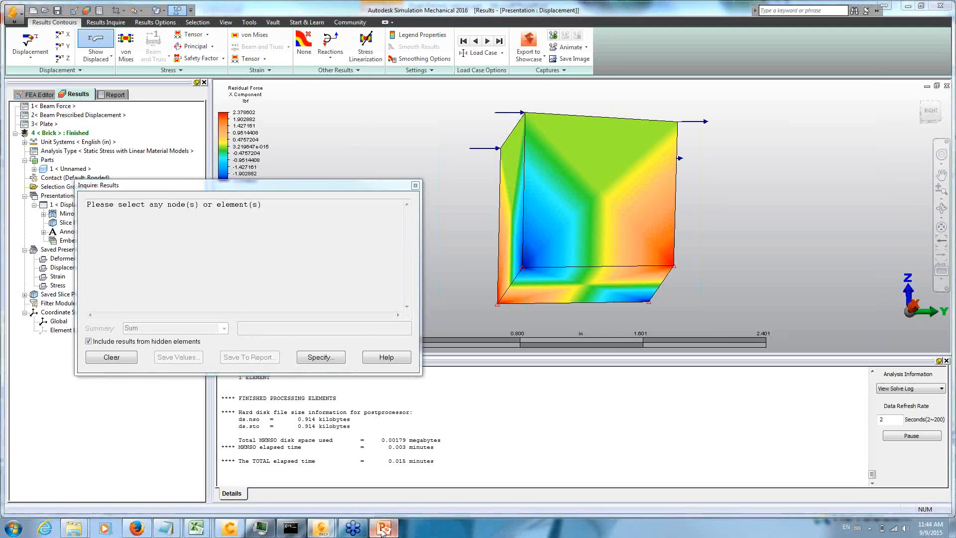
left_click(100, 403)
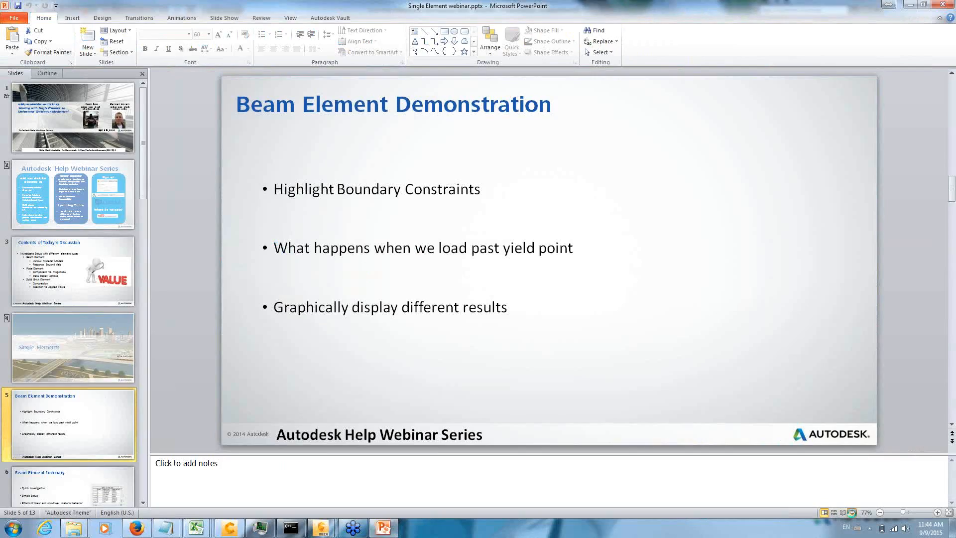
left_click(852, 512)
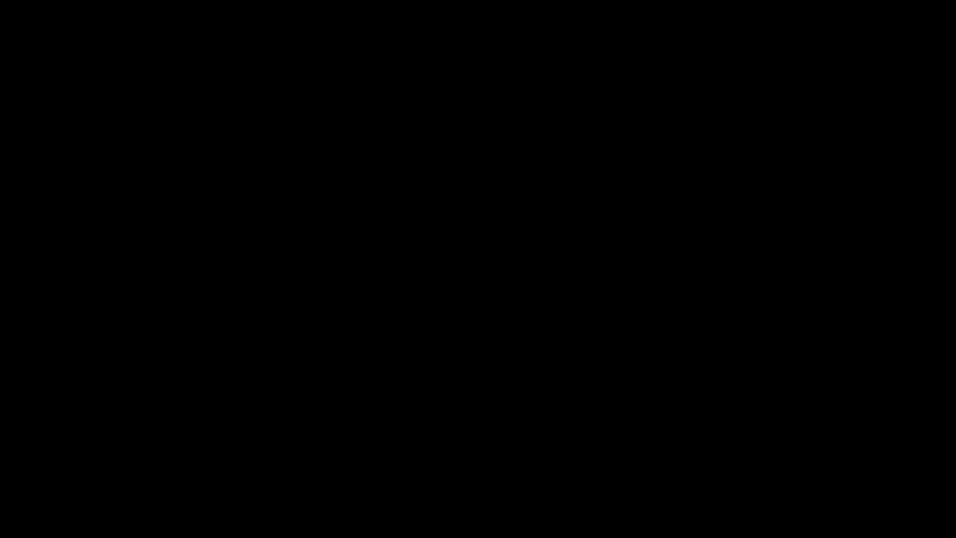